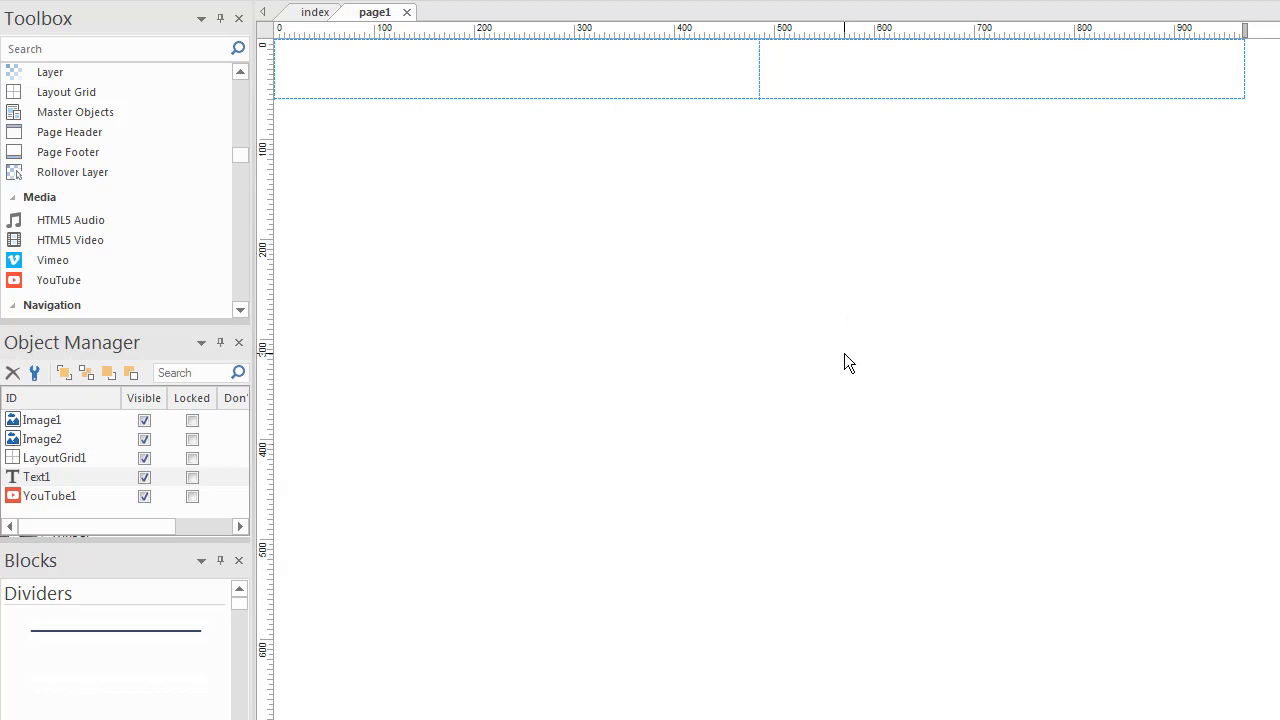
- Add a trial second layout grid, delete it, and view the existing grid's properties without changes
left_click(89, 92)
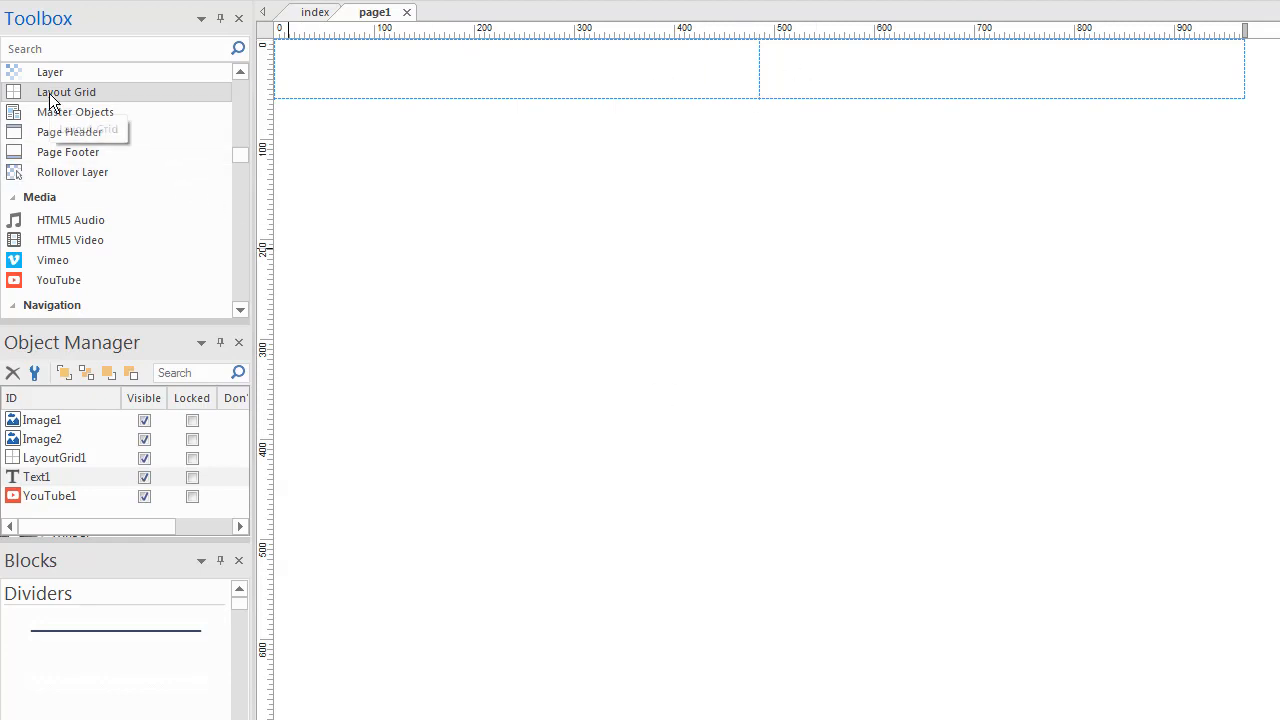
left_click(329, 132)
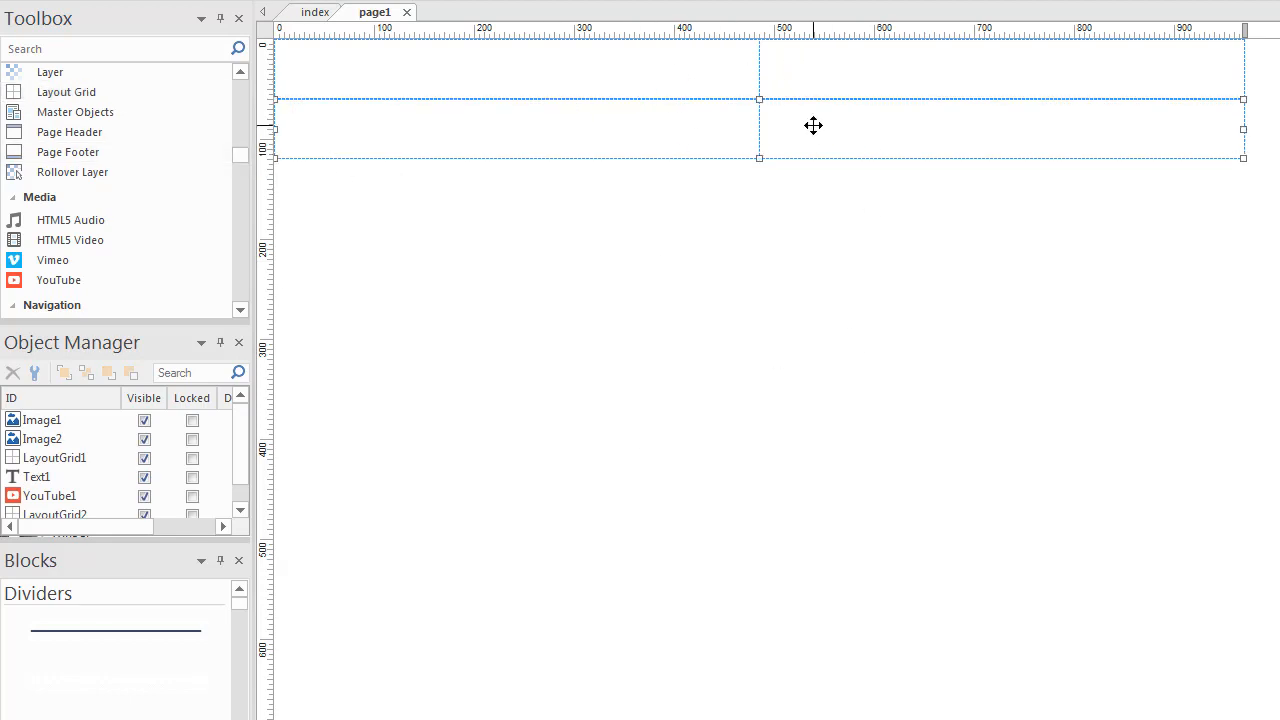
key("Delete")
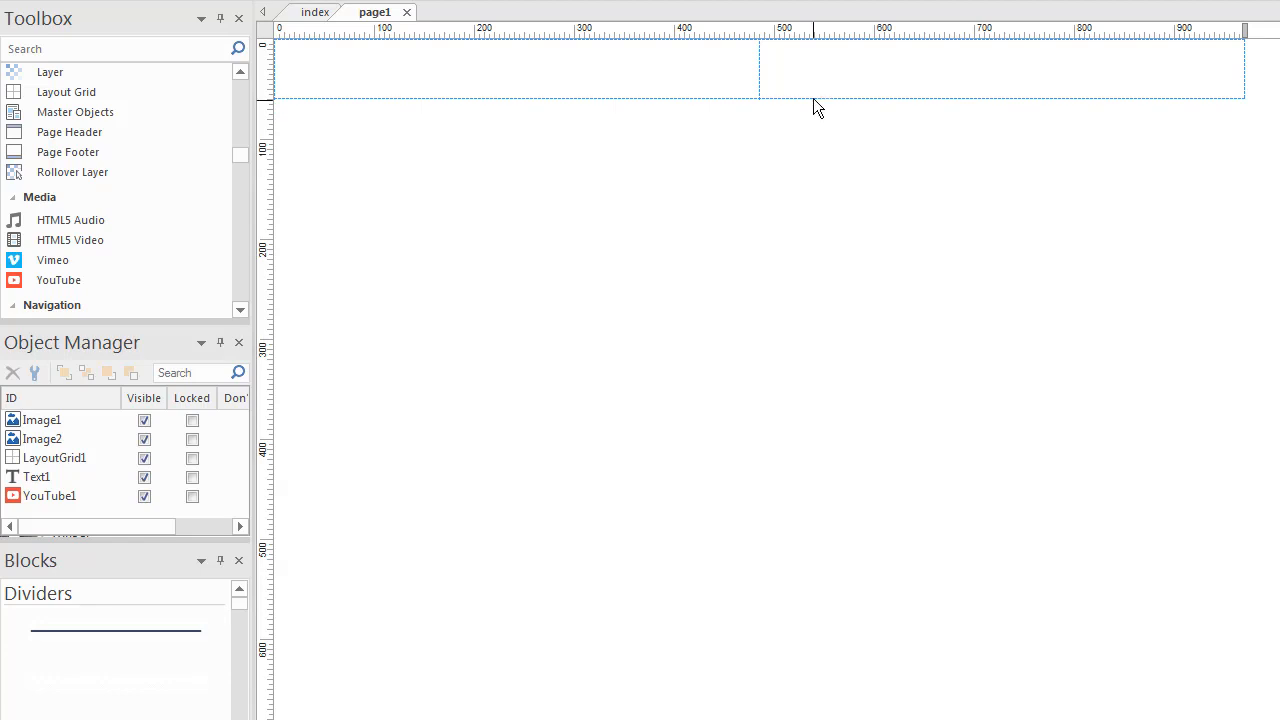
double_click(811, 86)
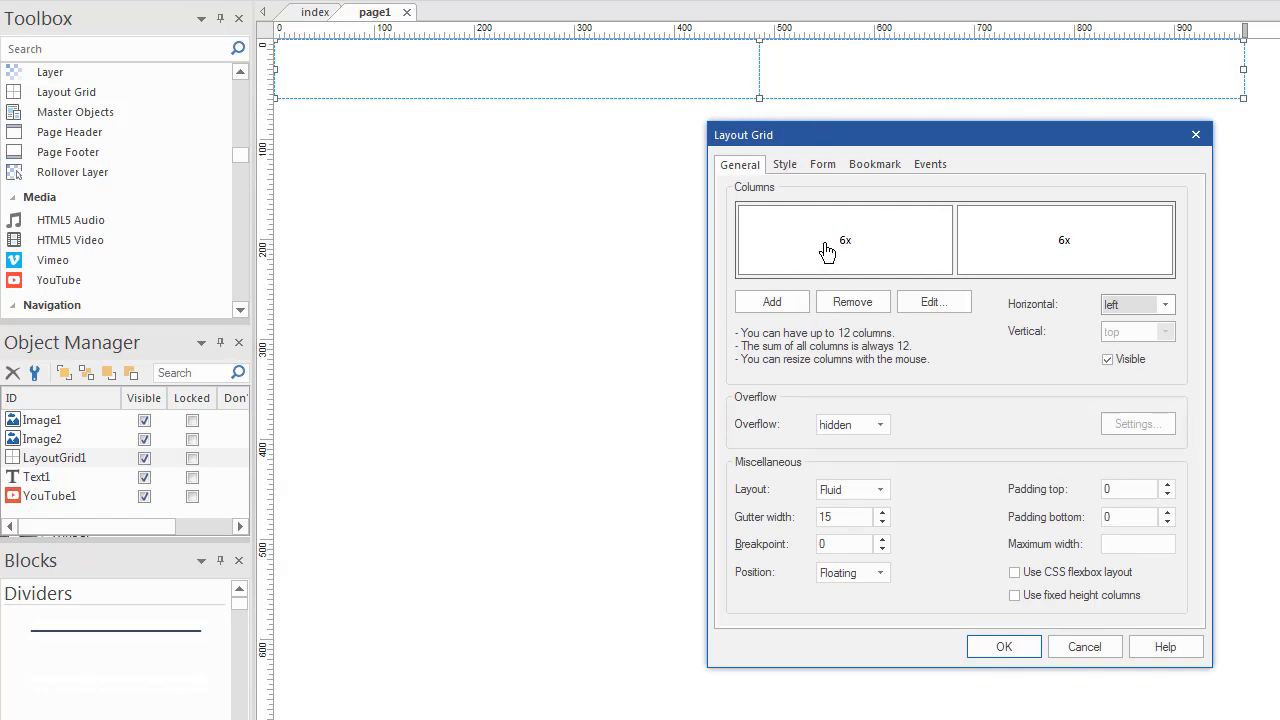
left_click(1088, 648)
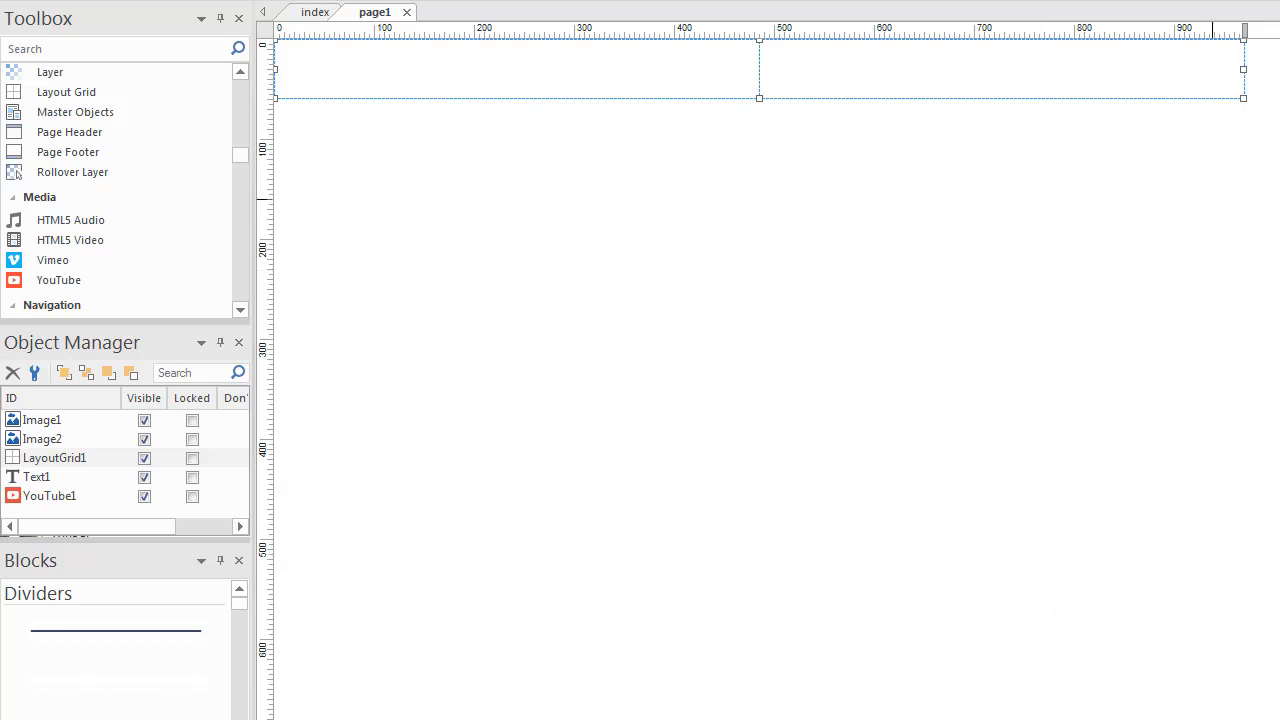
- Place the baby photo in LayoutGrid1's right column, then bring the Paris photo onto the page
left_click_drag(1279, 222, 870, 369)
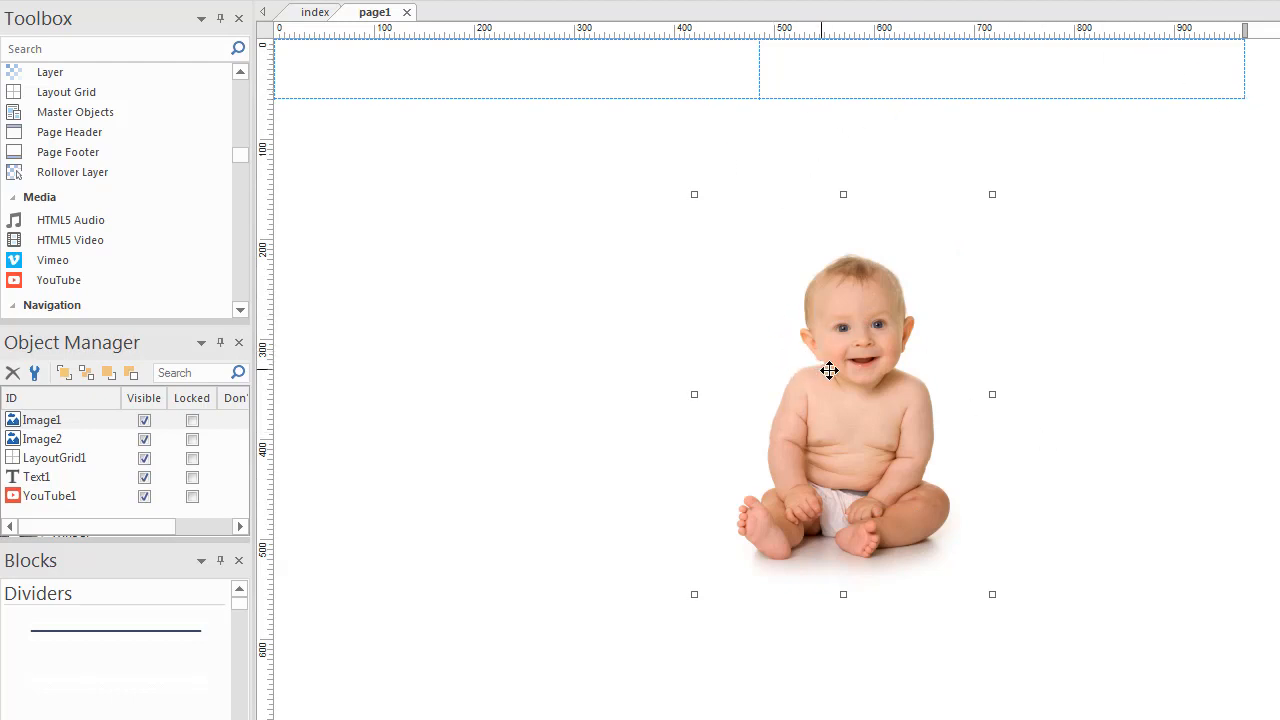
left_click_drag(837, 363, 986, 251)
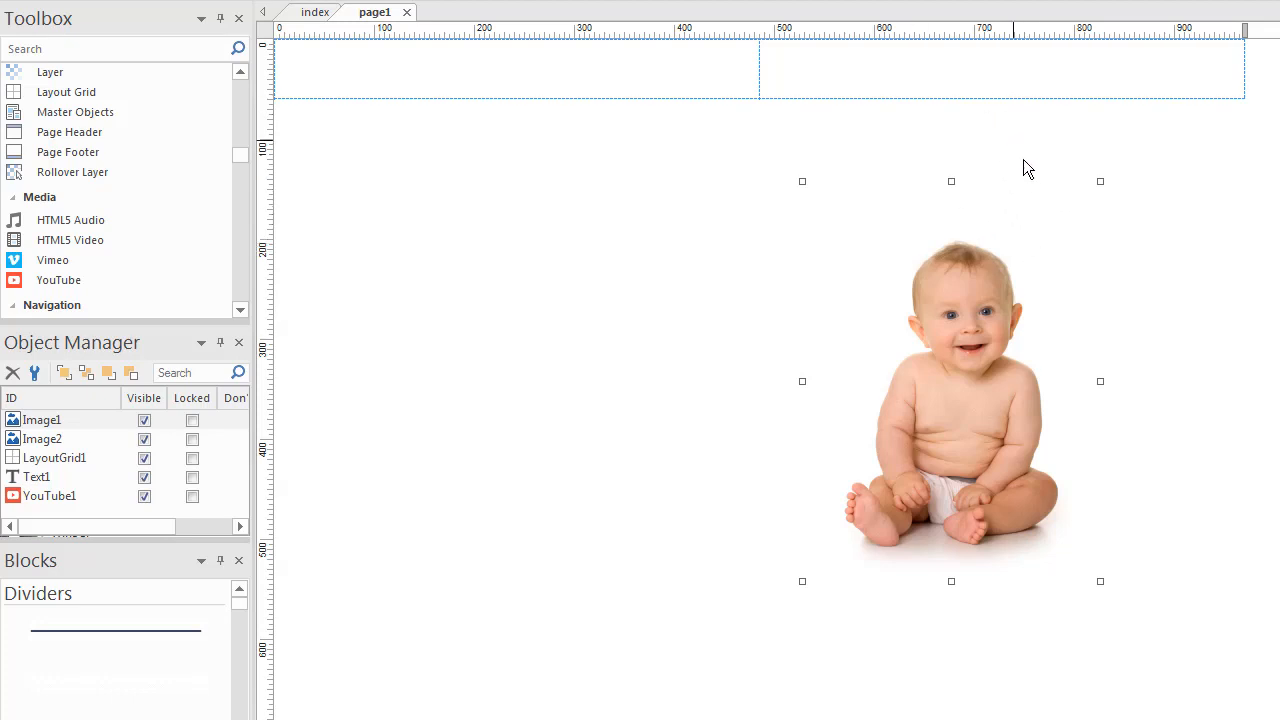
left_click_drag(1029, 206, 1020, 86)
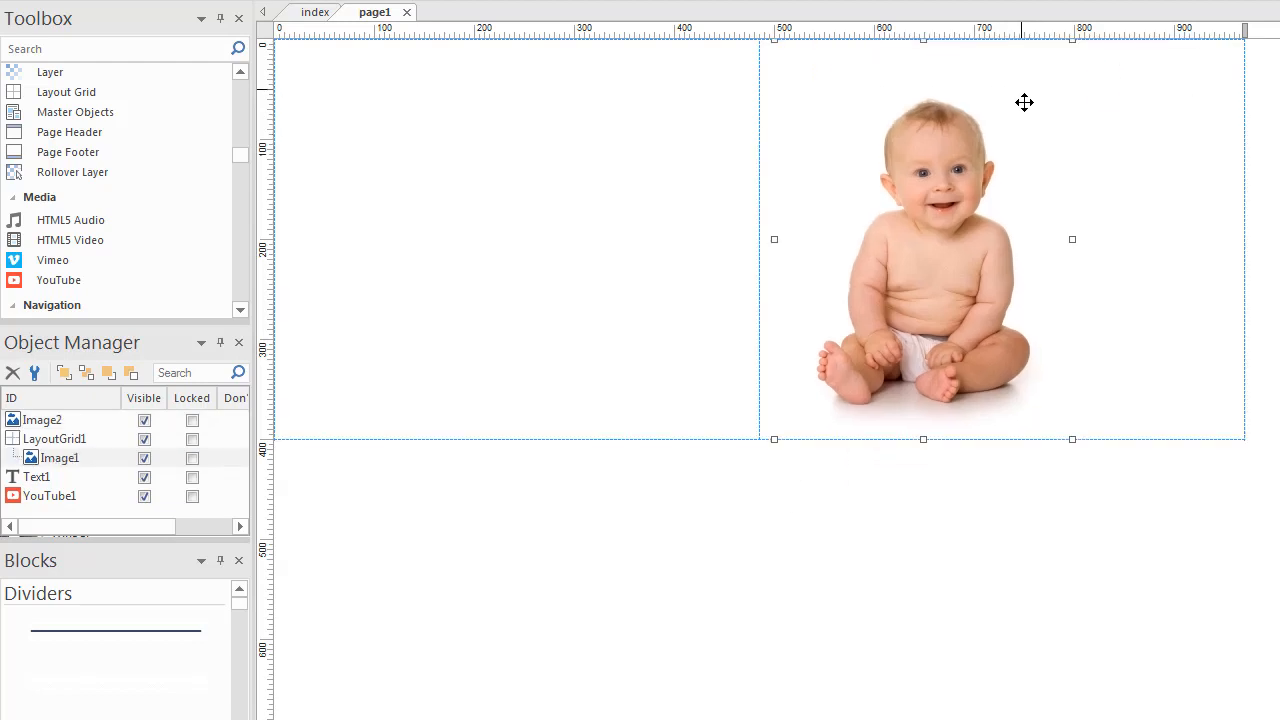
left_click_drag(903, 208, 960, 342)
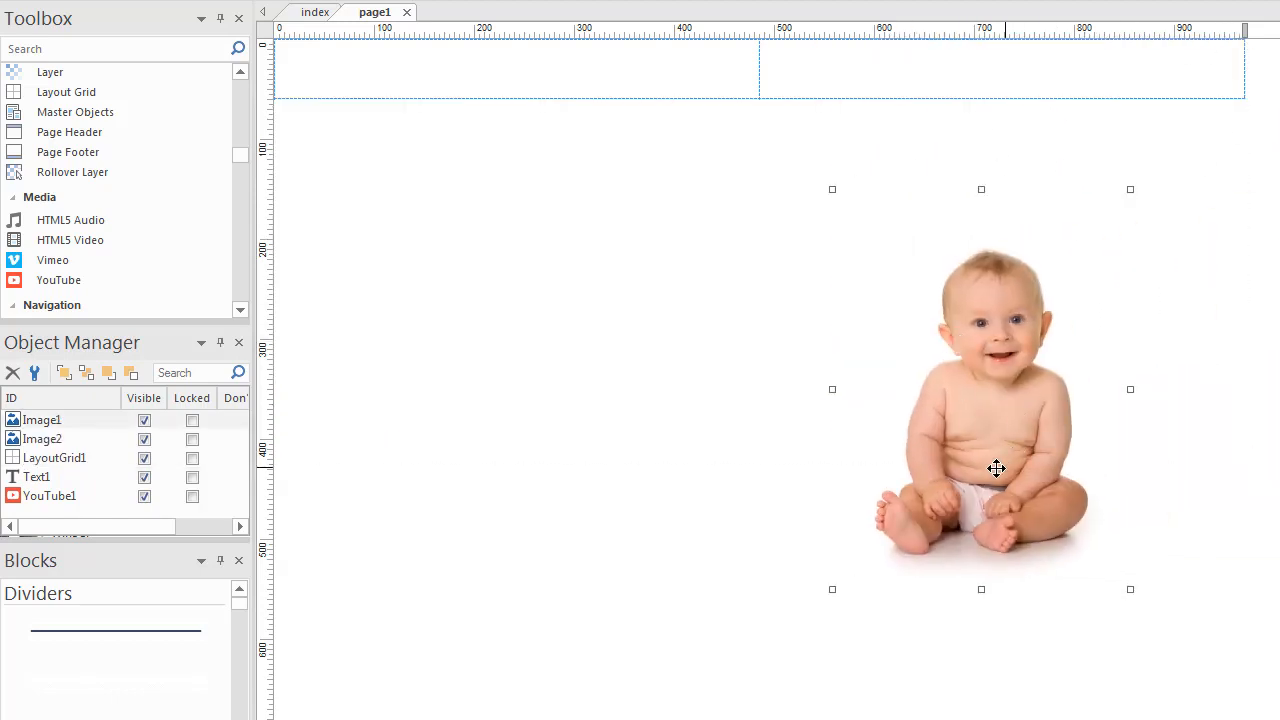
mouse_move(987, 470)
left_mouse_down()
mouse_move(989, 357)
mouse_move(995, 428)
mouse_move(989, 380)
mouse_move(983, 449)
left_mouse_up()
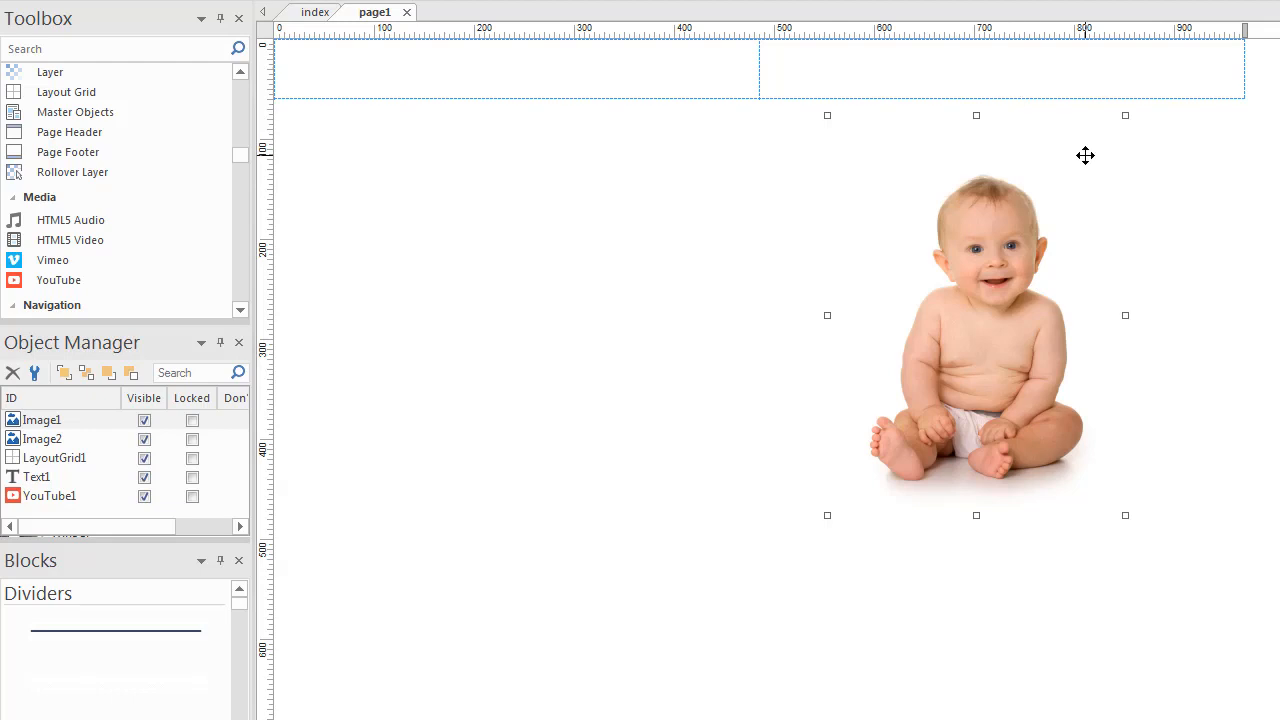
left_click_drag(1040, 142, 1034, 169)
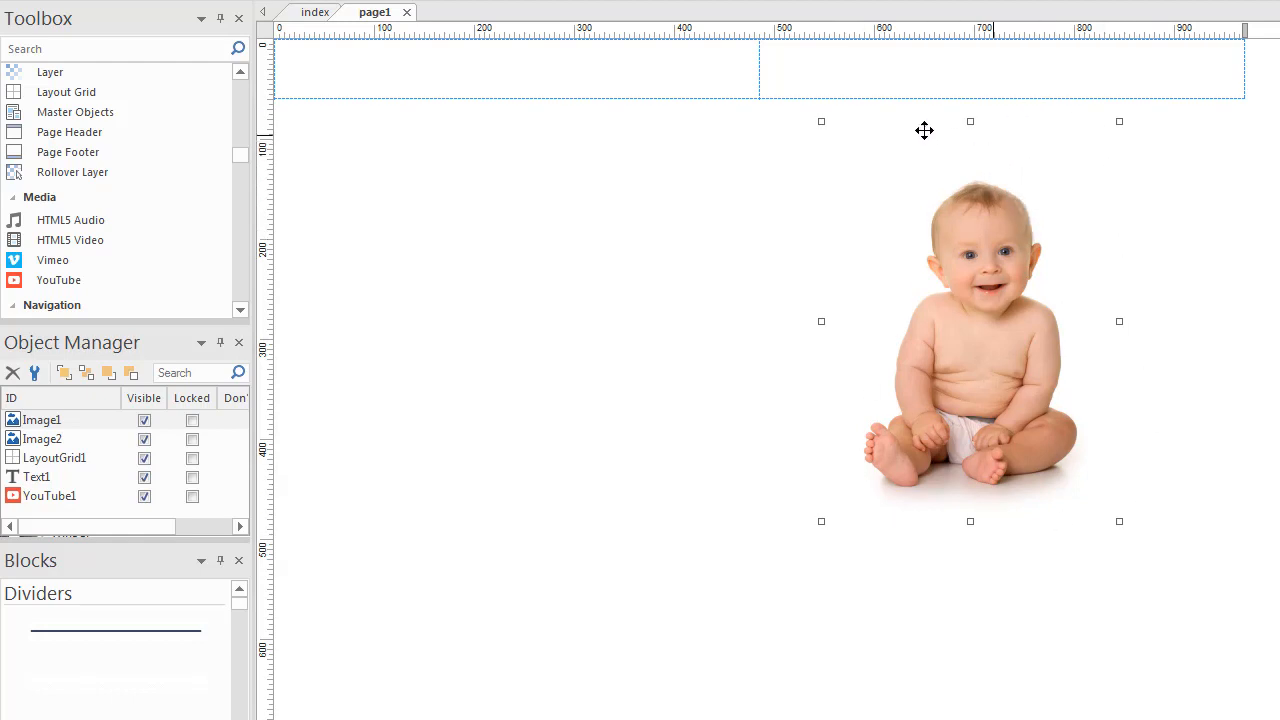
left_click_drag(1011, 140, 1018, 78)
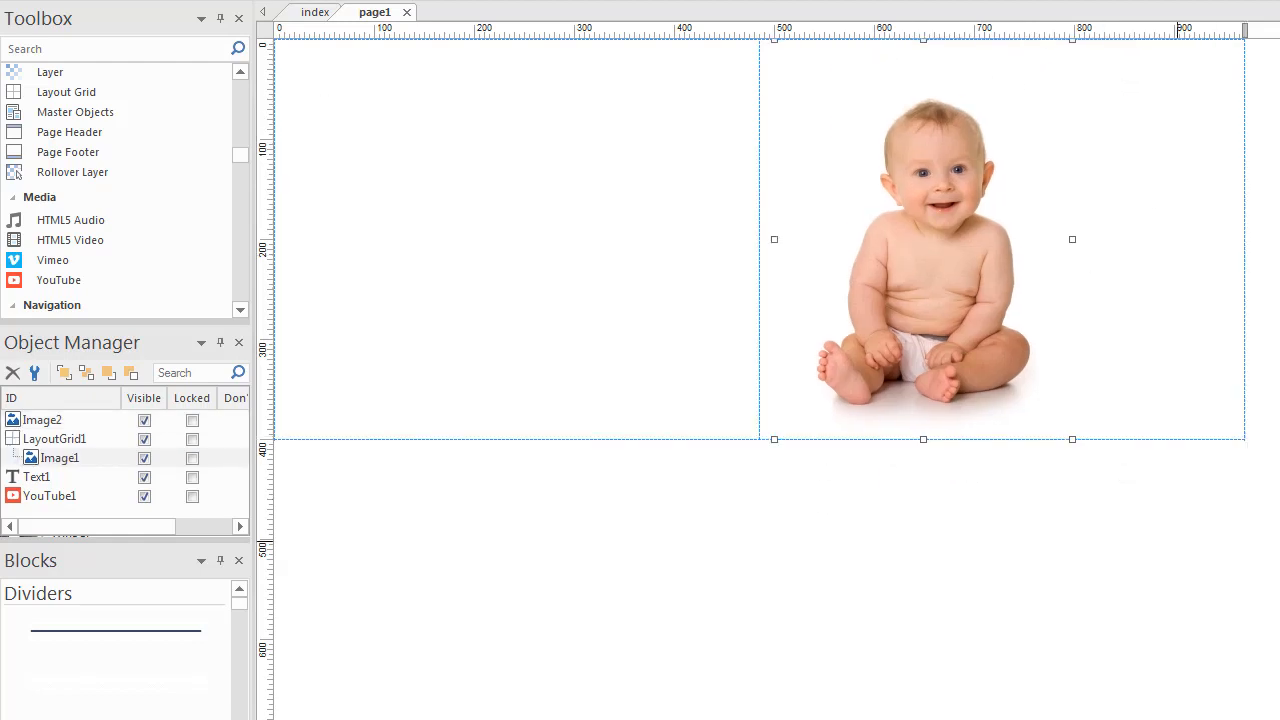
left_click_drag(1279, 485, 503, 254)
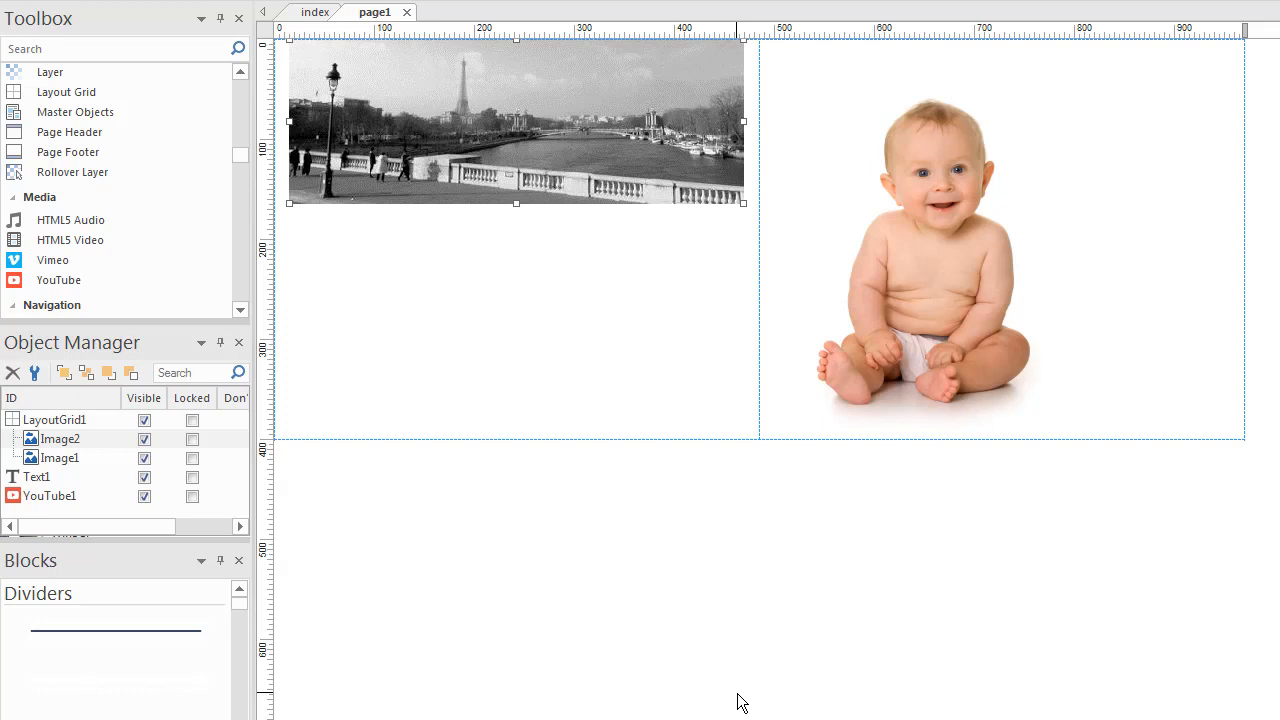
- Confirm both grid columns stay 6x without changes, then preview page1 in the browser with F5
double_click(1214, 413)
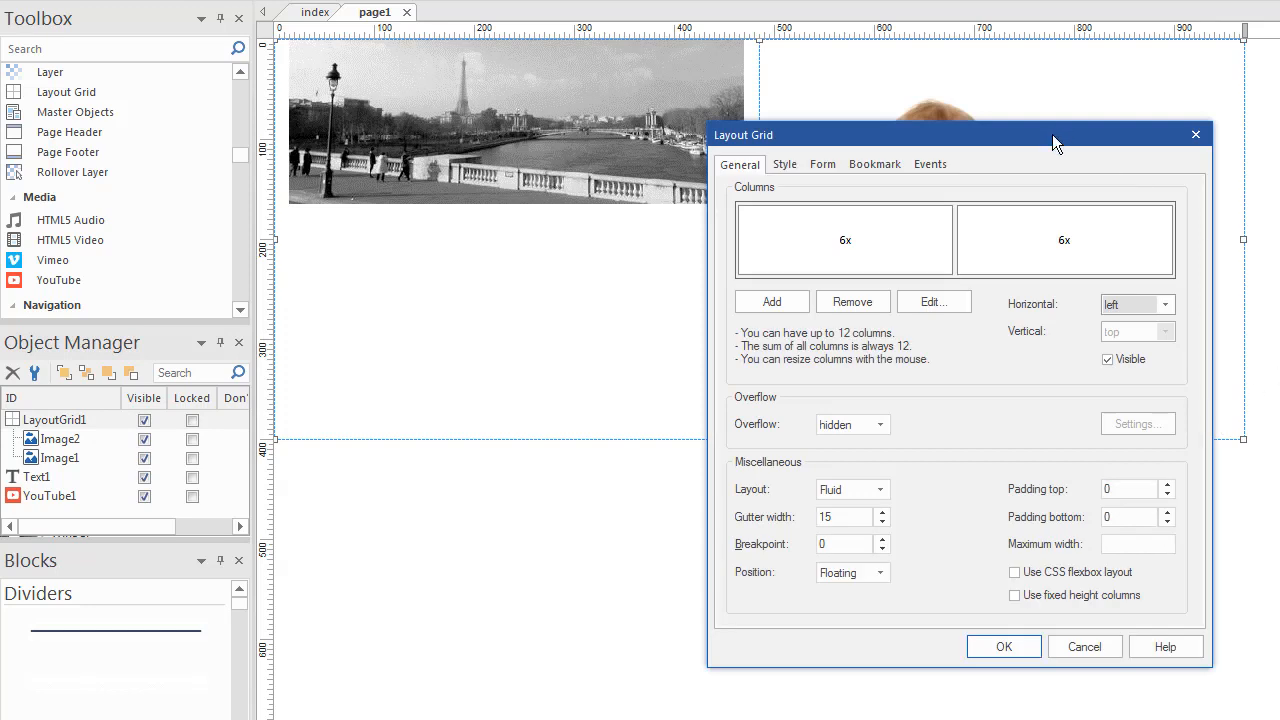
left_click_drag(1052, 134, 980, 40)
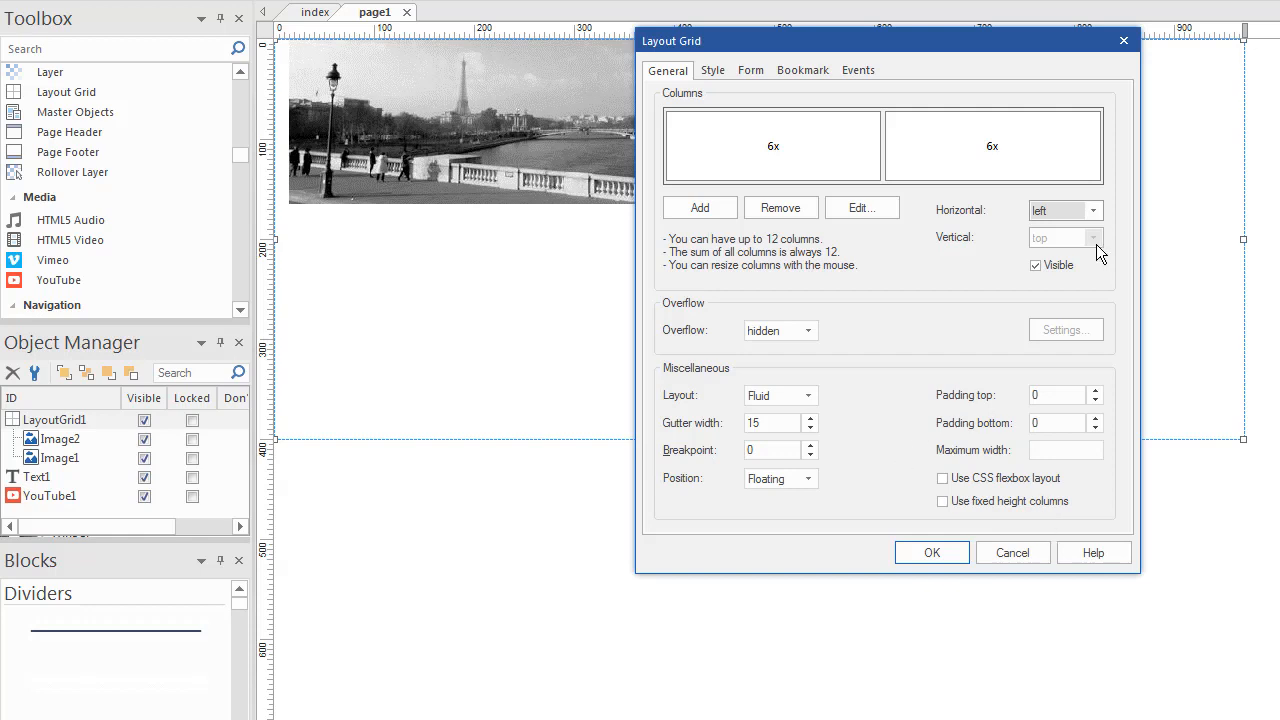
left_click(799, 180)
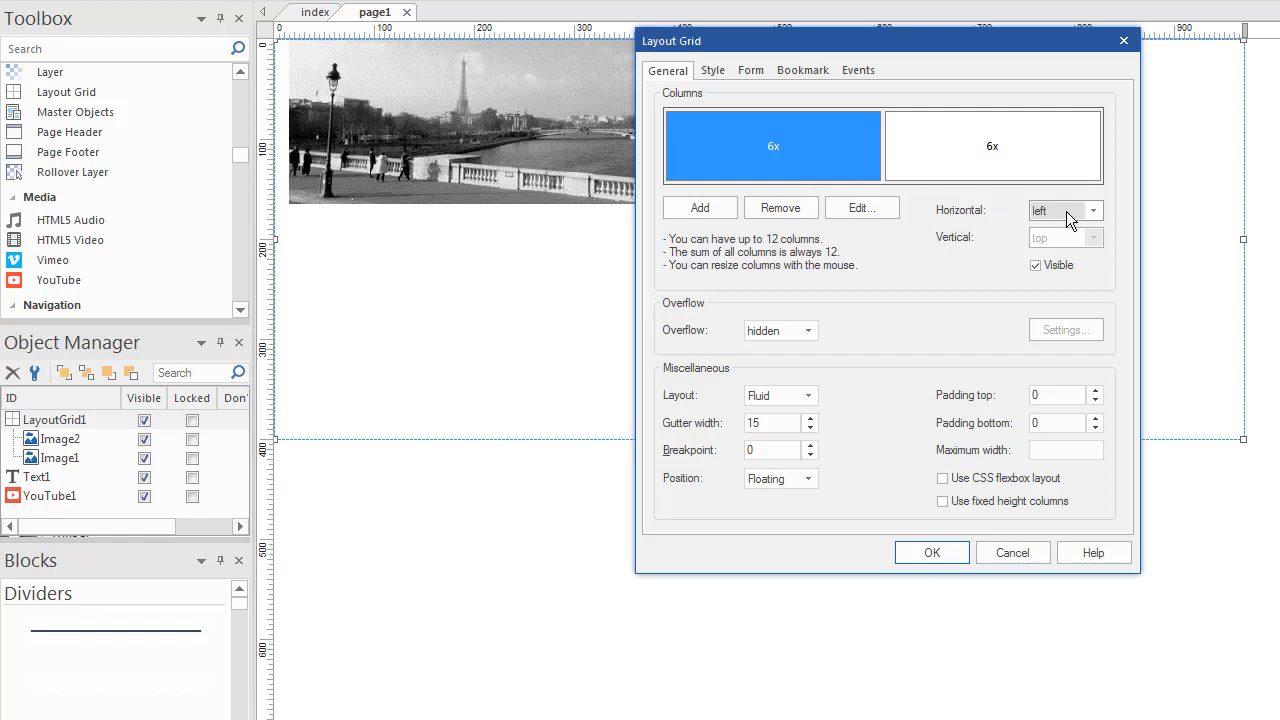
left_click(960, 135)
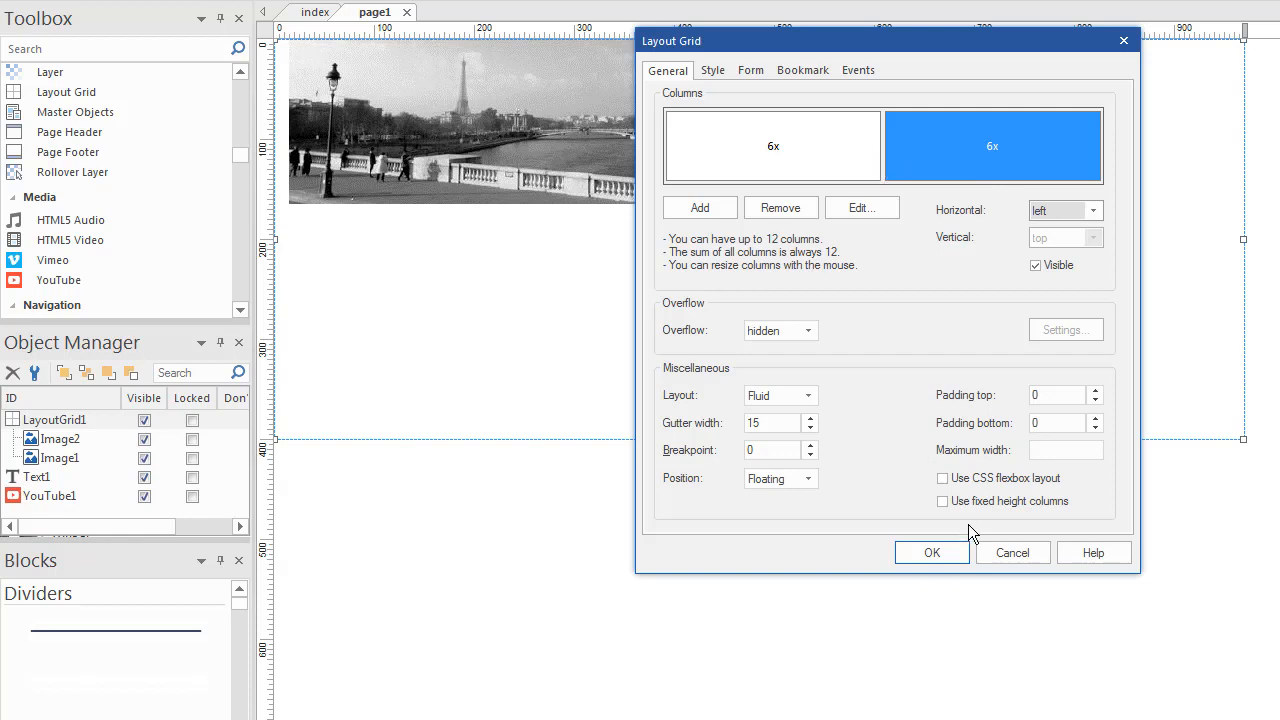
left_click(1012, 553)
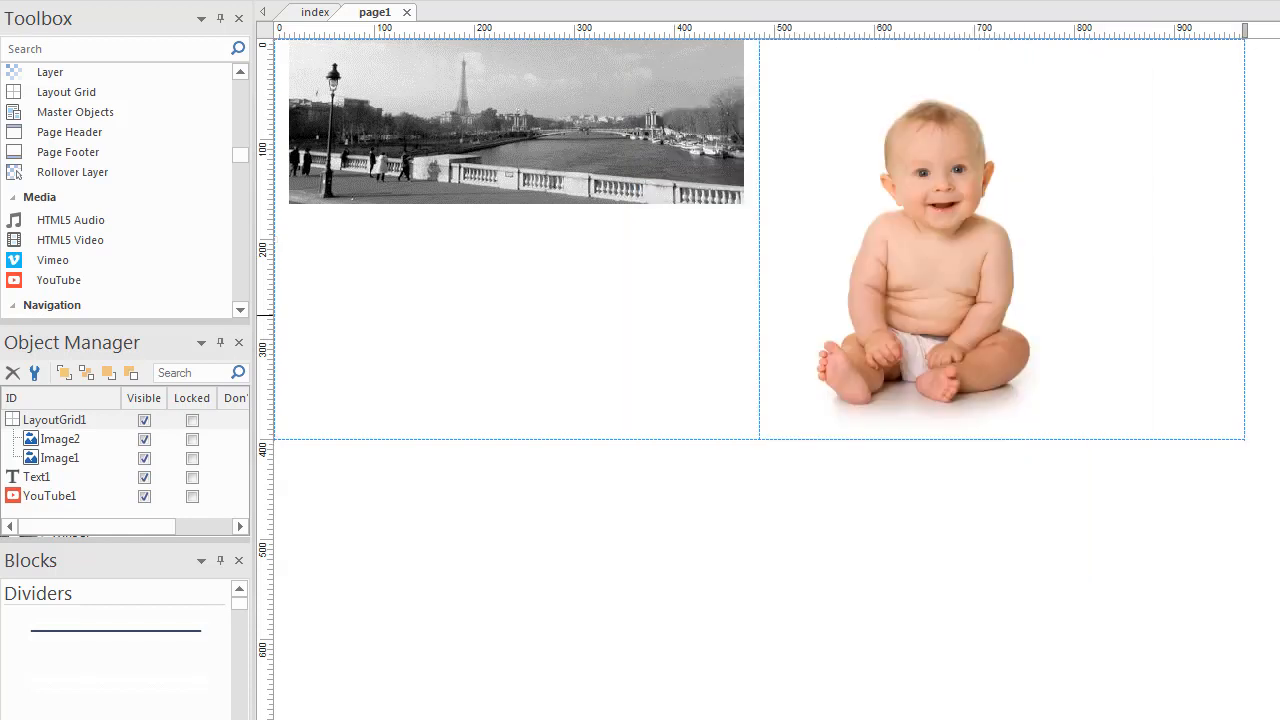
key("F5")
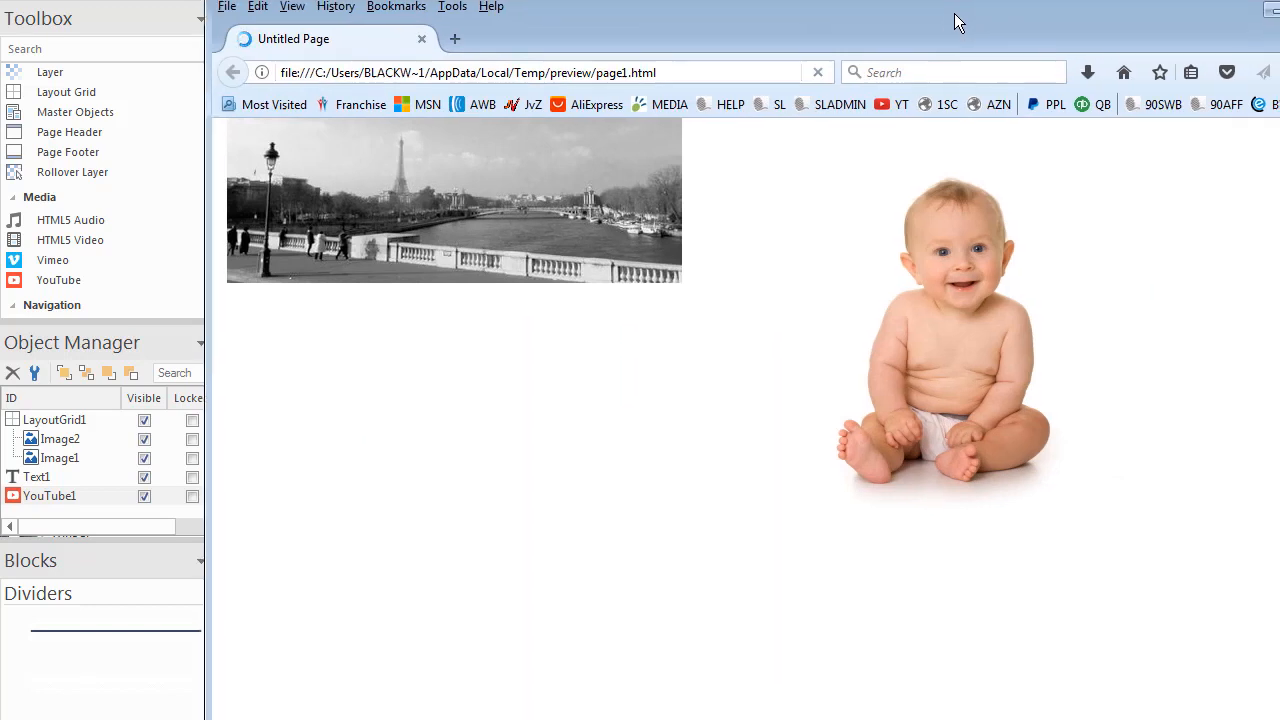
left_click_drag(954, 13, 804, 36)
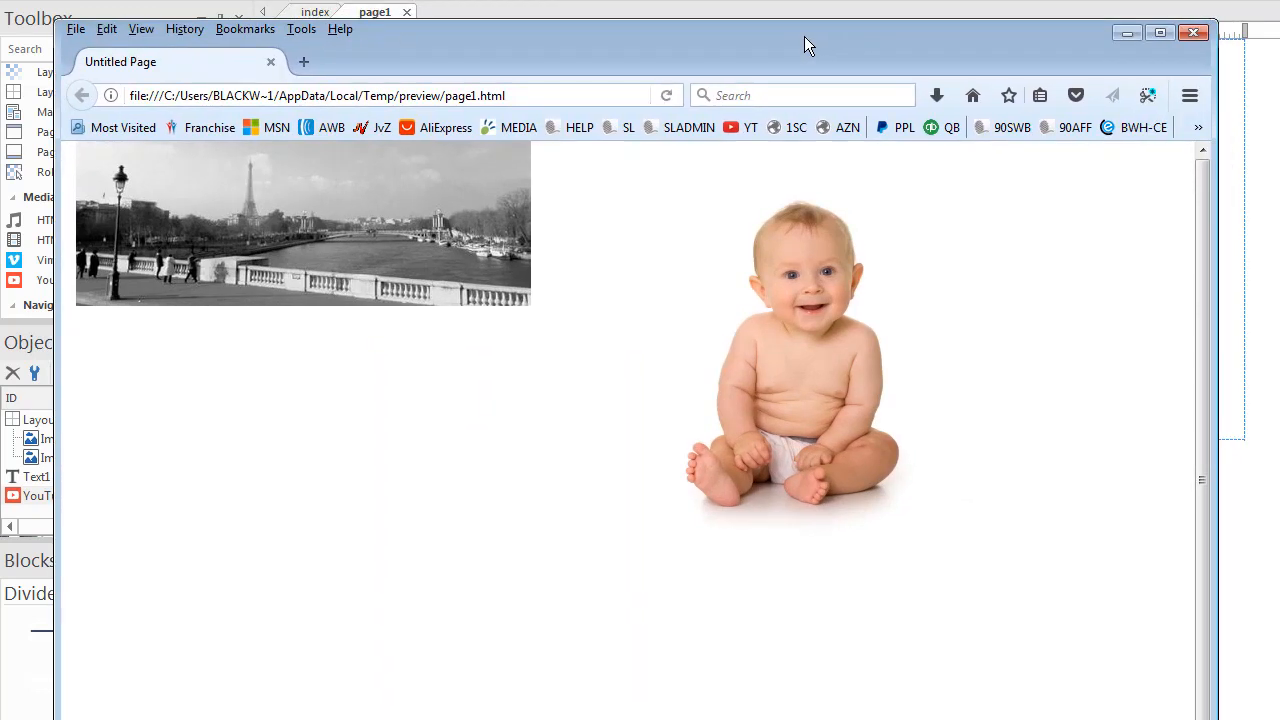
left_click_drag(1215, 132, 883, 240)
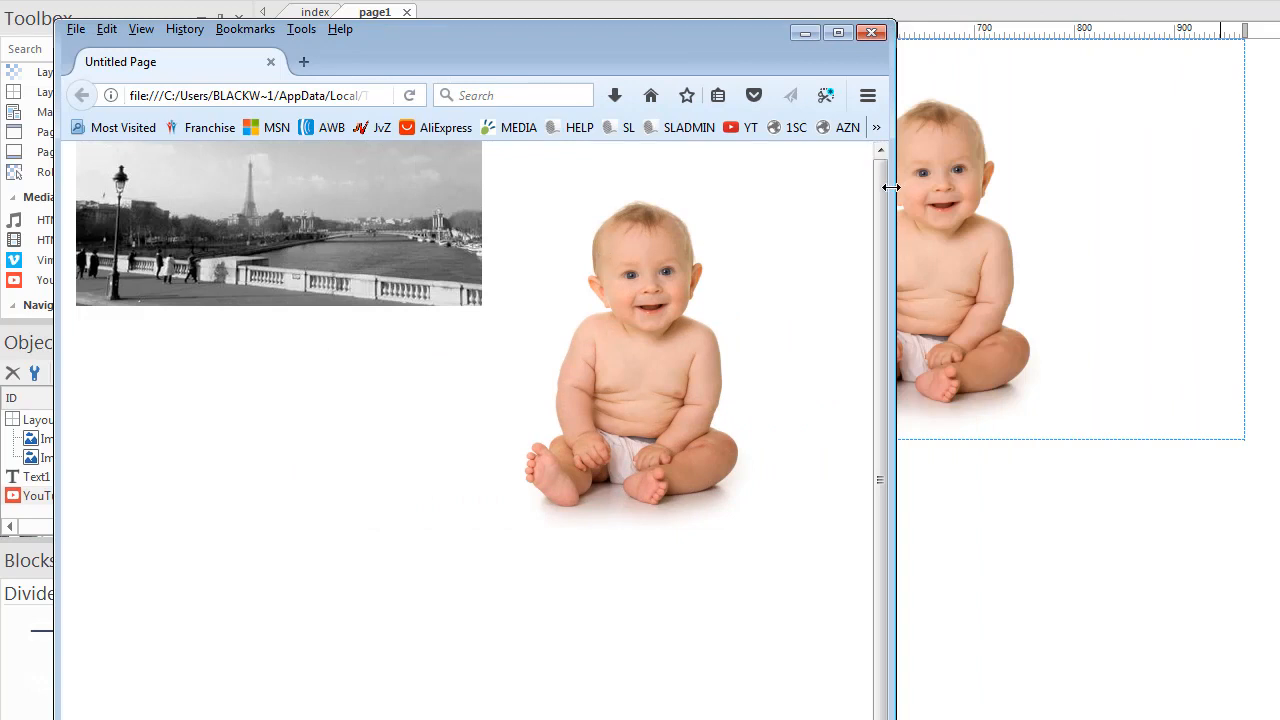
left_click_drag(890, 187, 1193, 268)
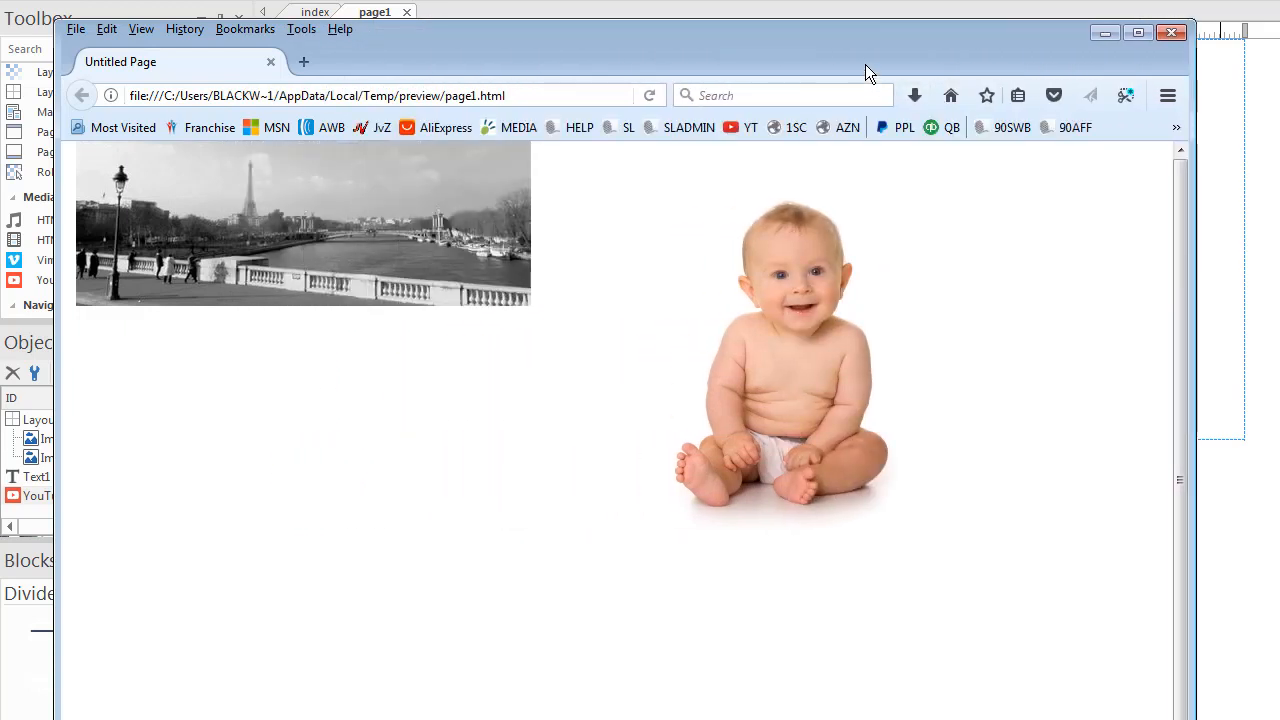
left_click_drag(865, 72, 894, 21)
key("alt+F4")
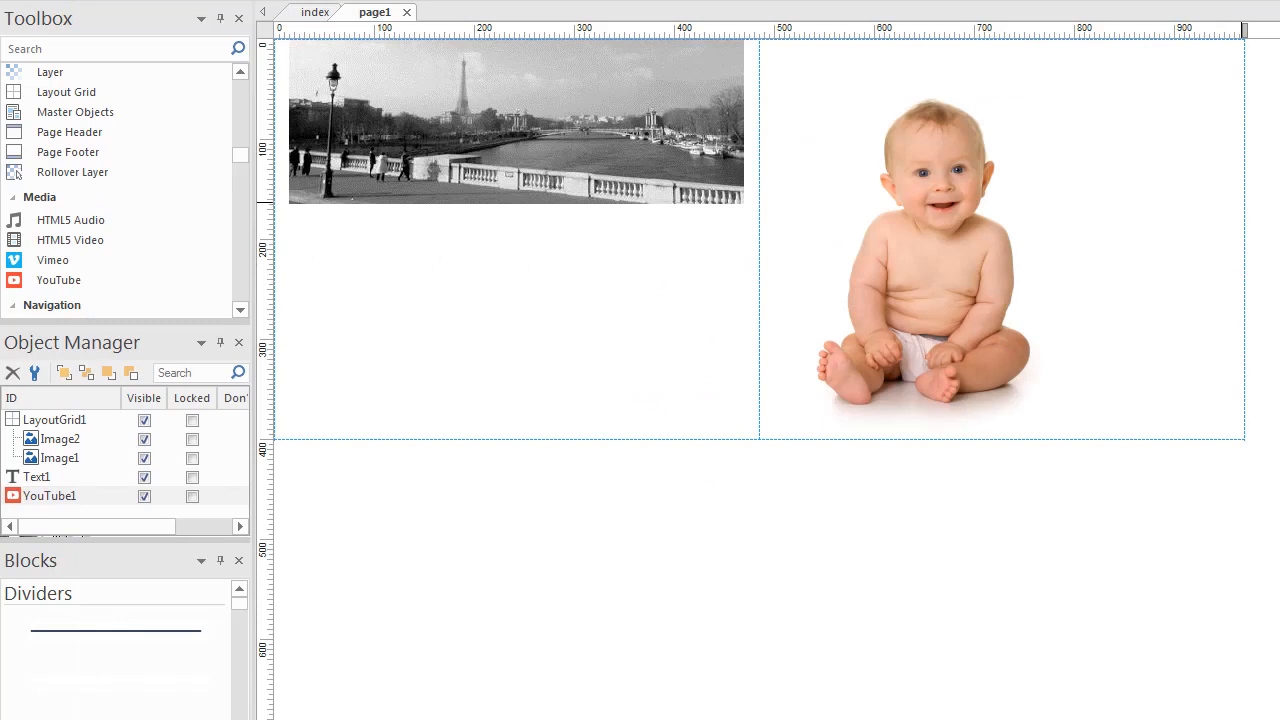
- Move the baby photo out of the grid and into the grid's right cell
left_click(940, 206)
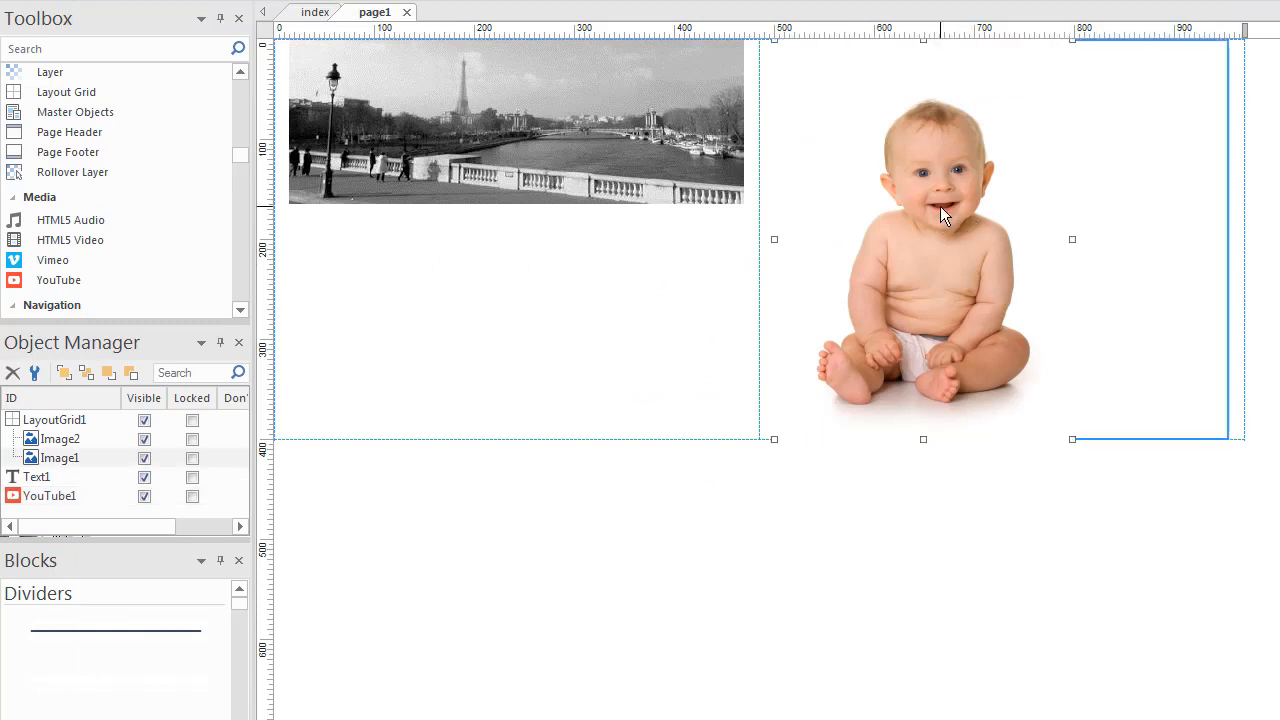
left_click_drag(940, 206, 655, 421)
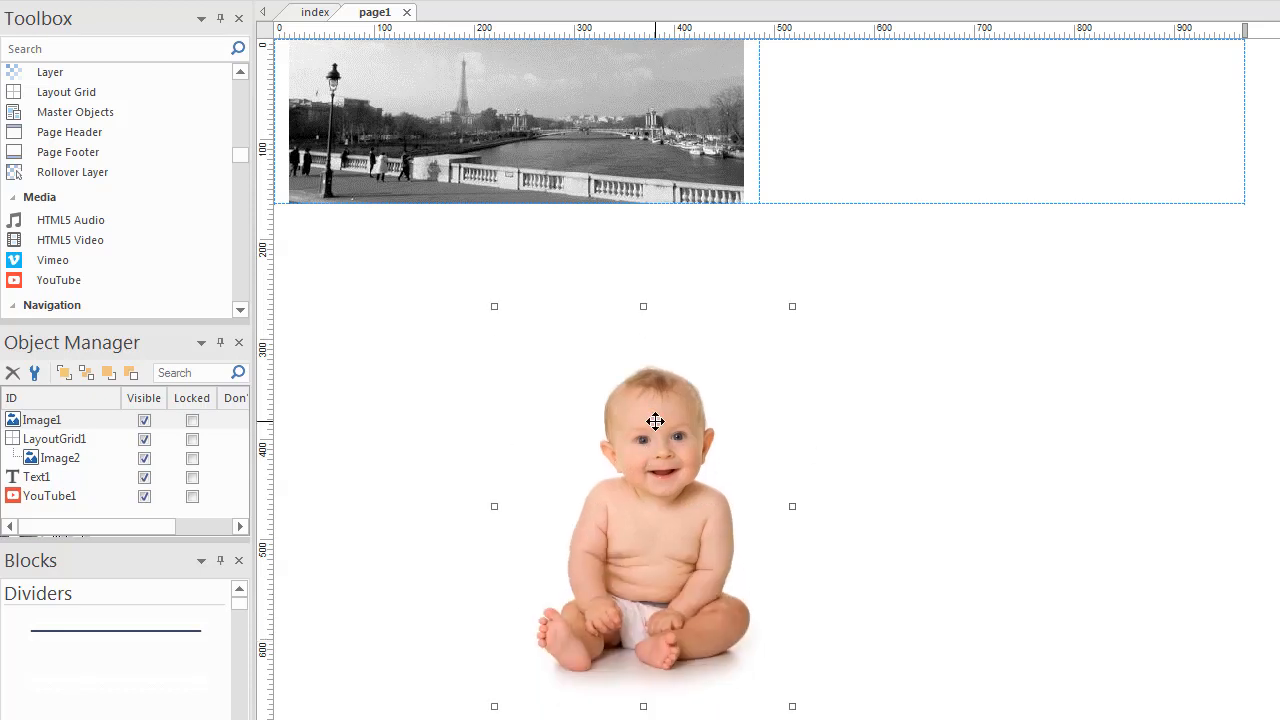
double_click(655, 421)
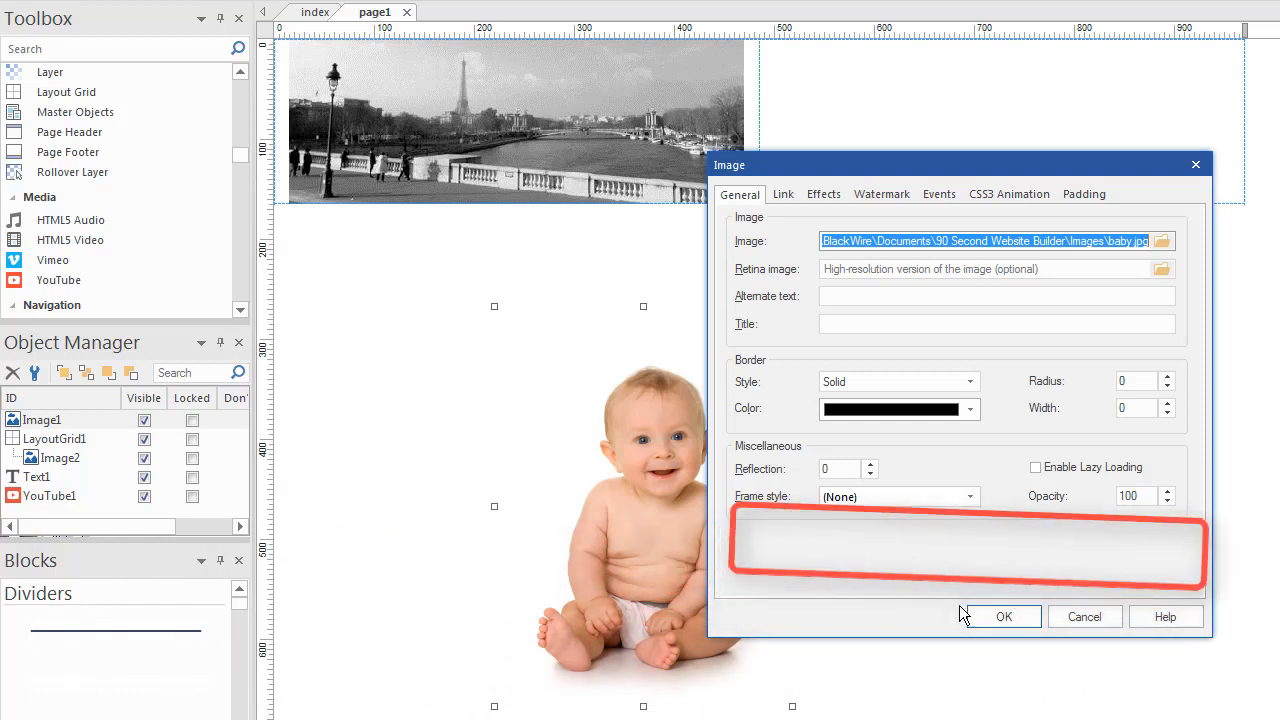
left_click(1078, 620)
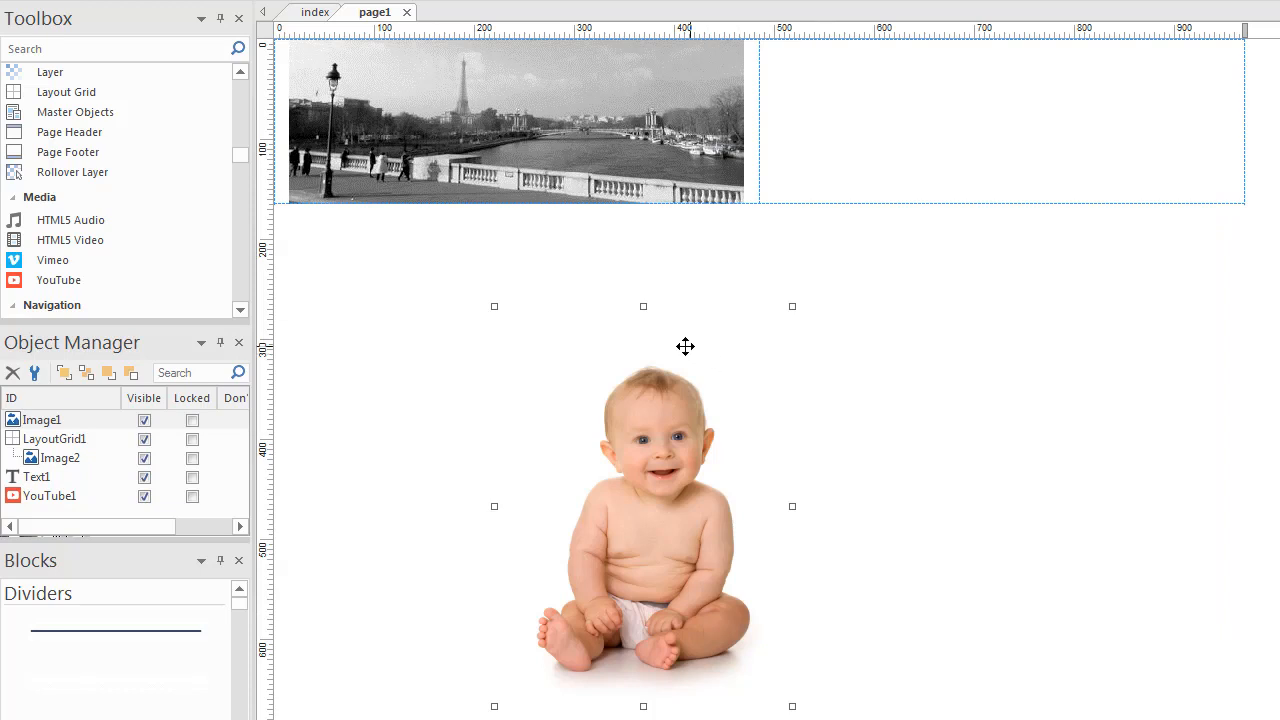
left_click_drag(661, 338, 991, 156)
- Set the baby photo's Layout Full width to true
double_click(936, 212)
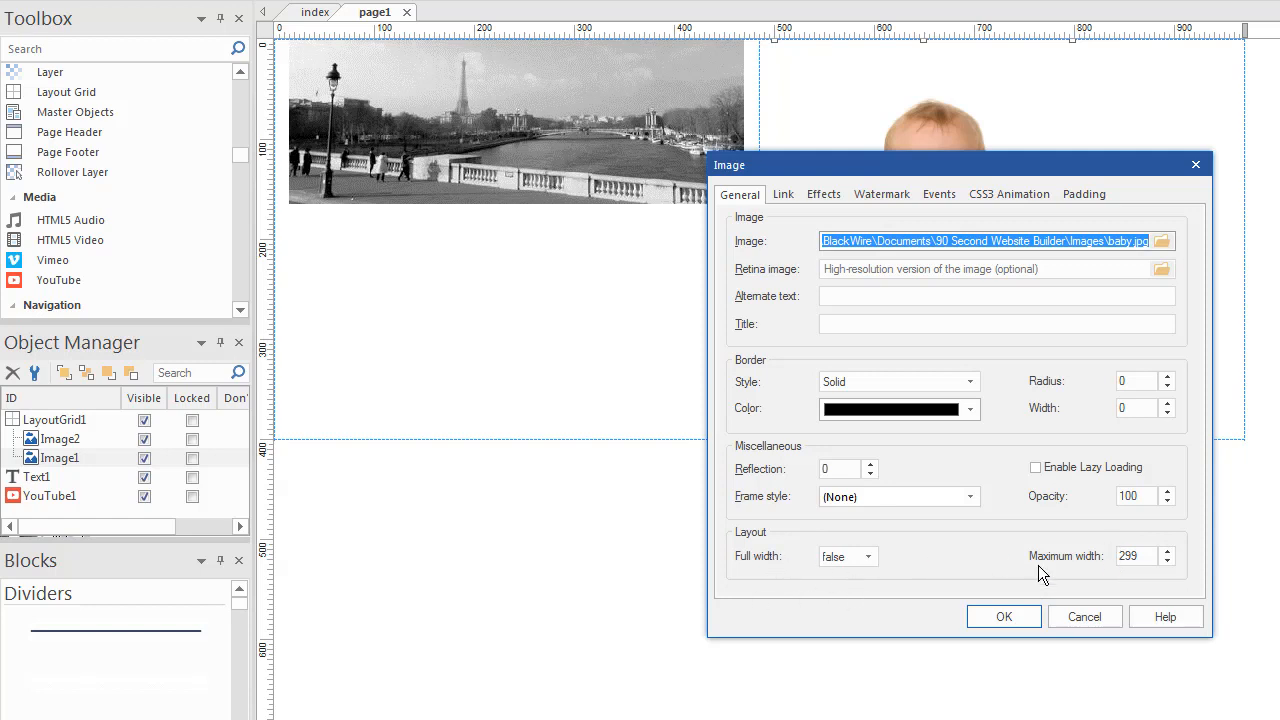
left_click(866, 557)
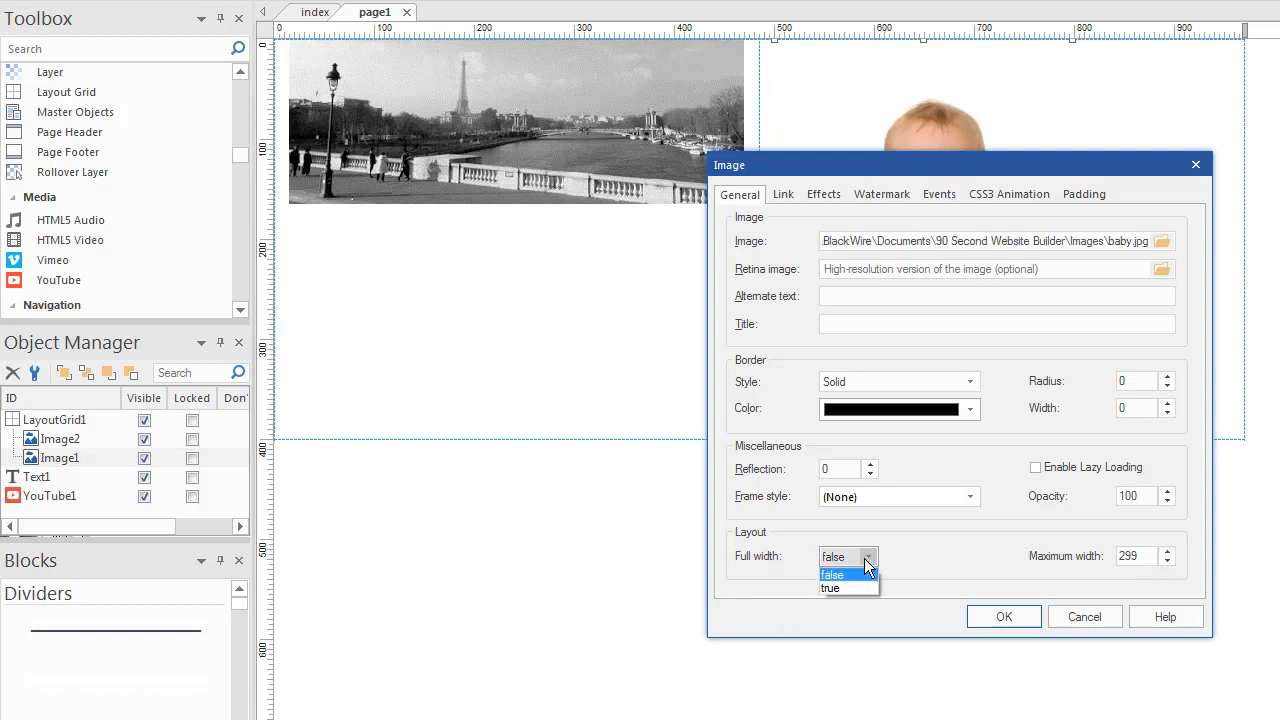
left_click(829, 589)
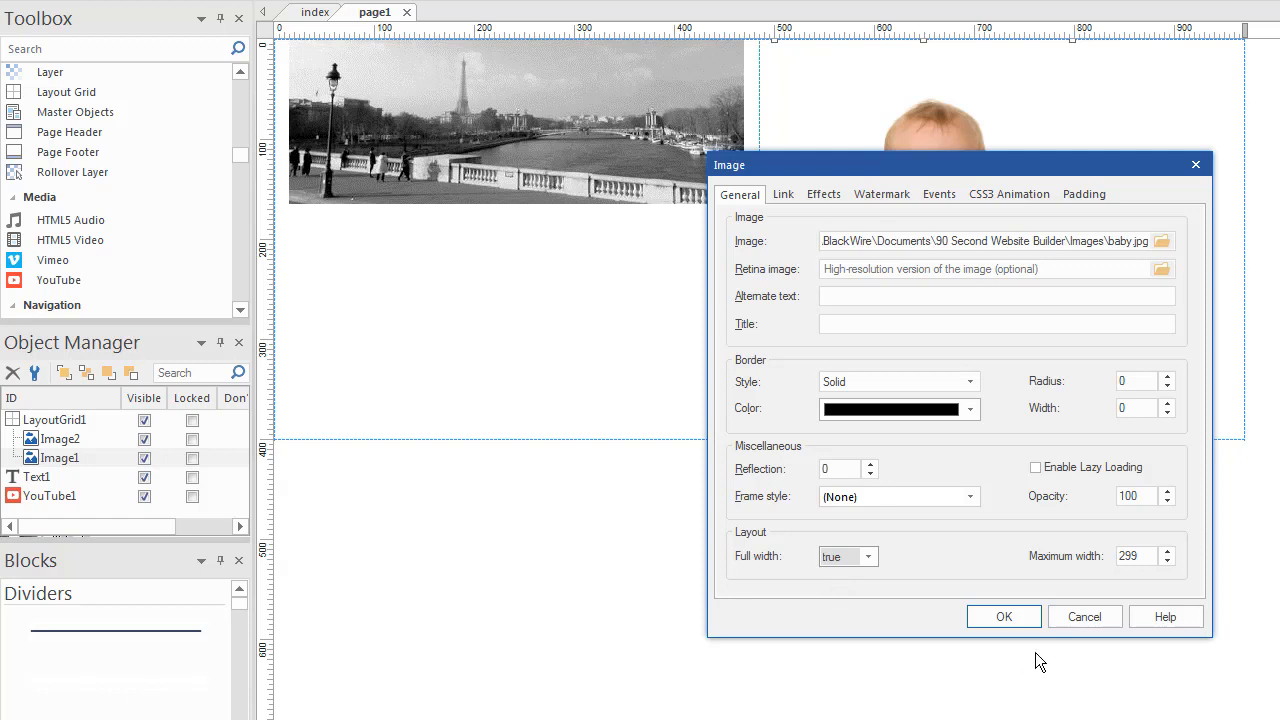
left_click(1005, 618)
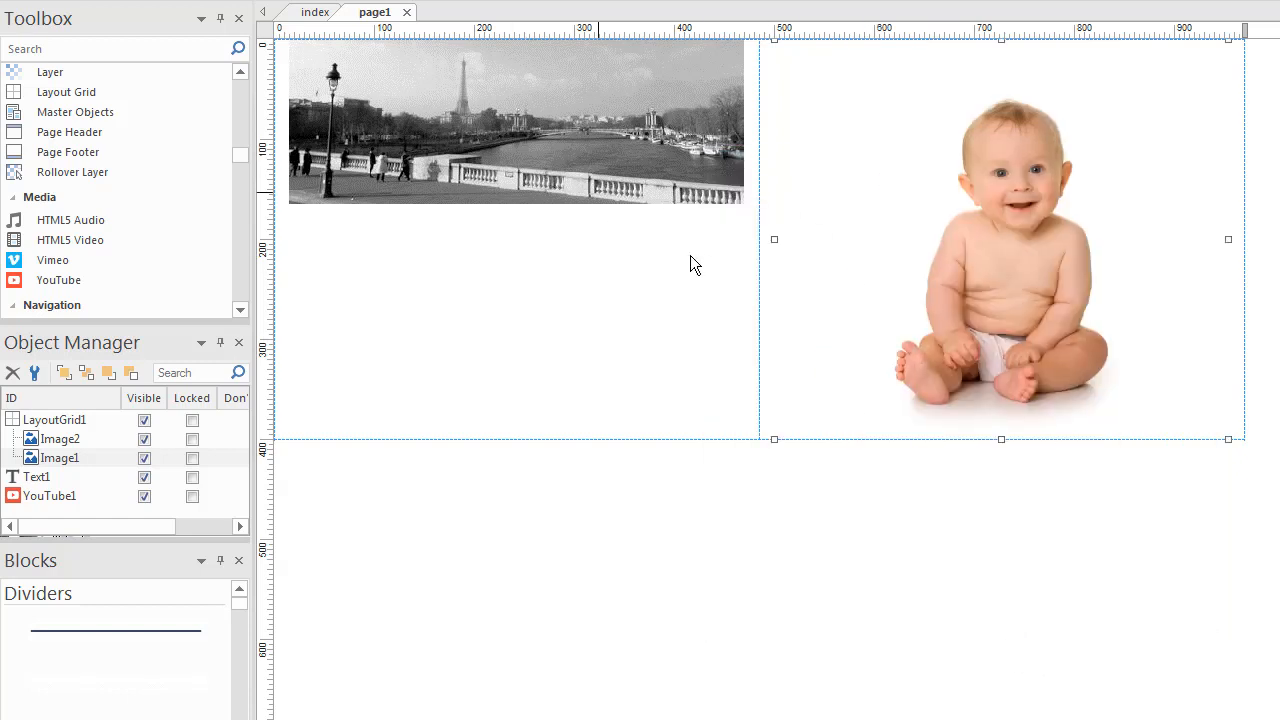
- Move the Paris photo out below the grid and back into the left cell
left_click_drag(579, 78, 563, 582)
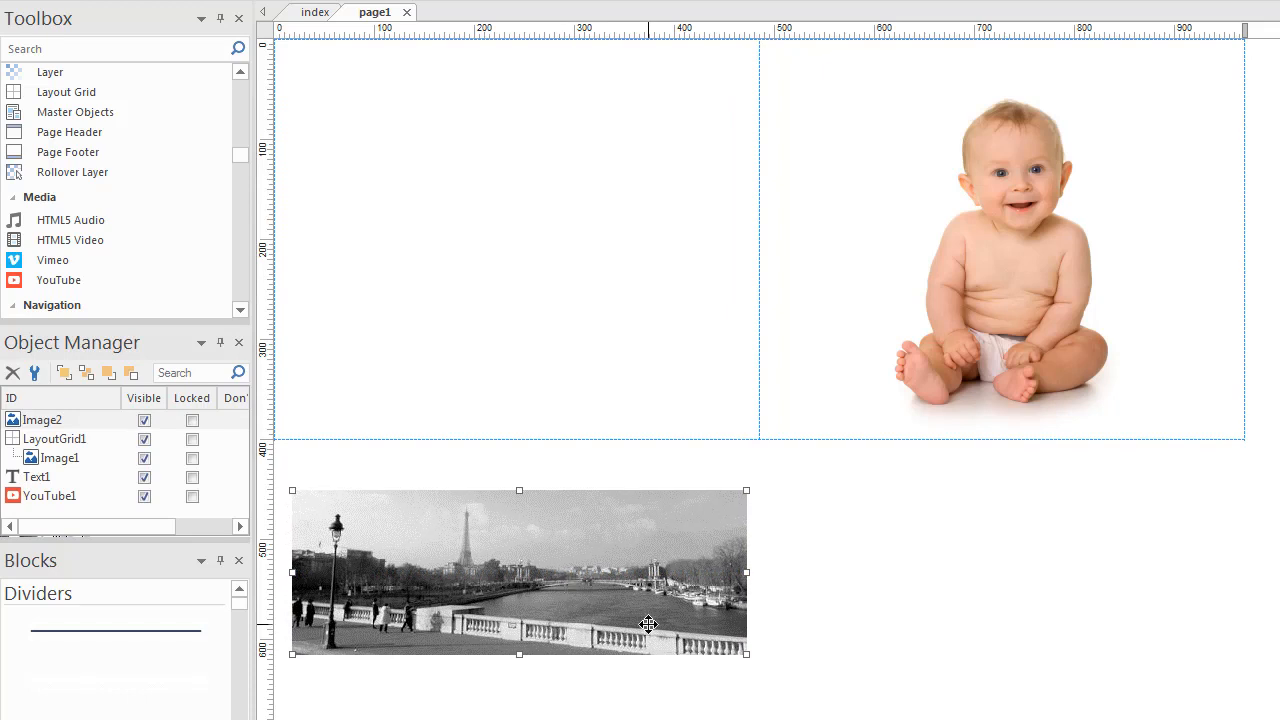
double_click(629, 591)
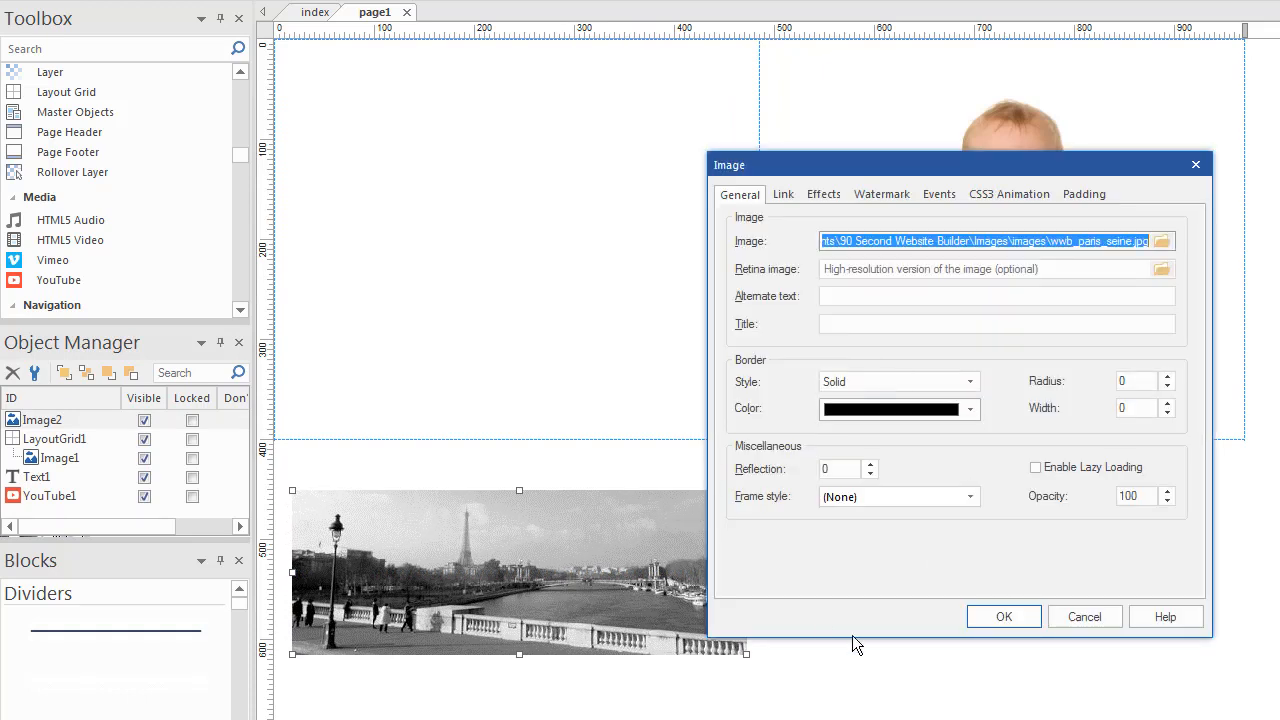
left_click(1004, 617)
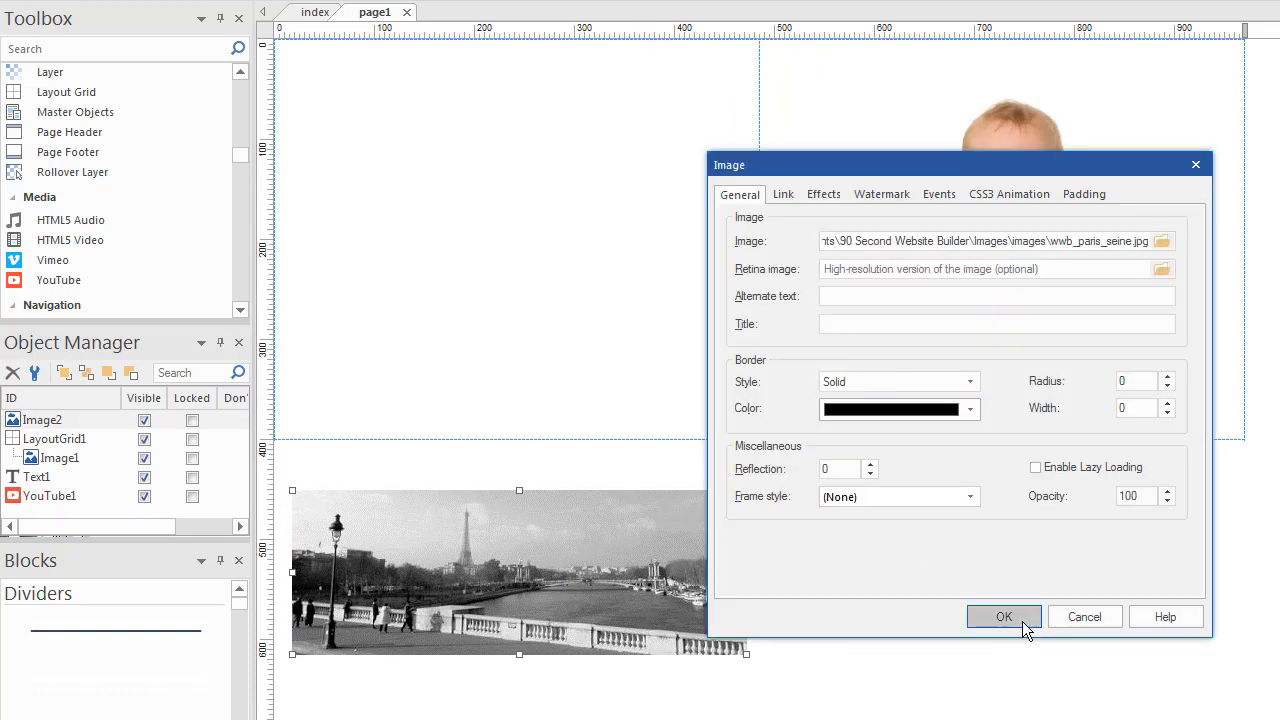
left_click_drag(650, 586, 689, 351)
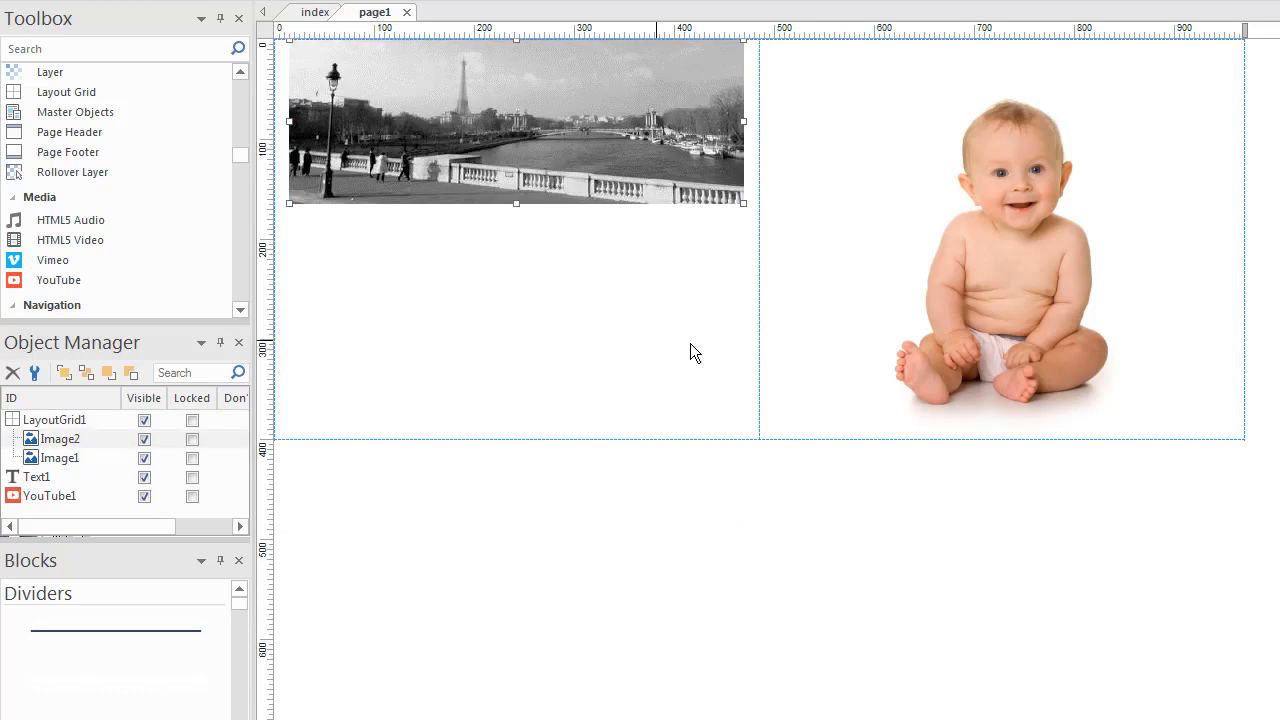
- Set the Paris photo's Full width to true
double_click(595, 118)
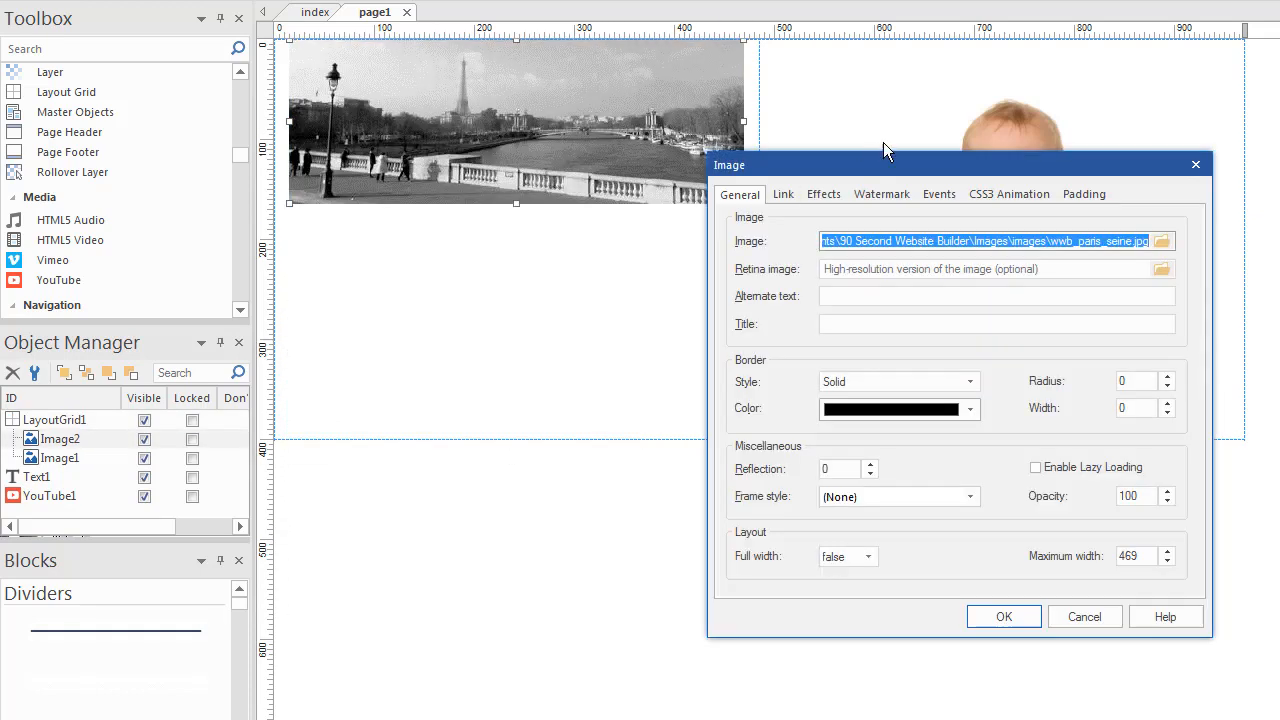
left_click_drag(872, 162, 846, 95)
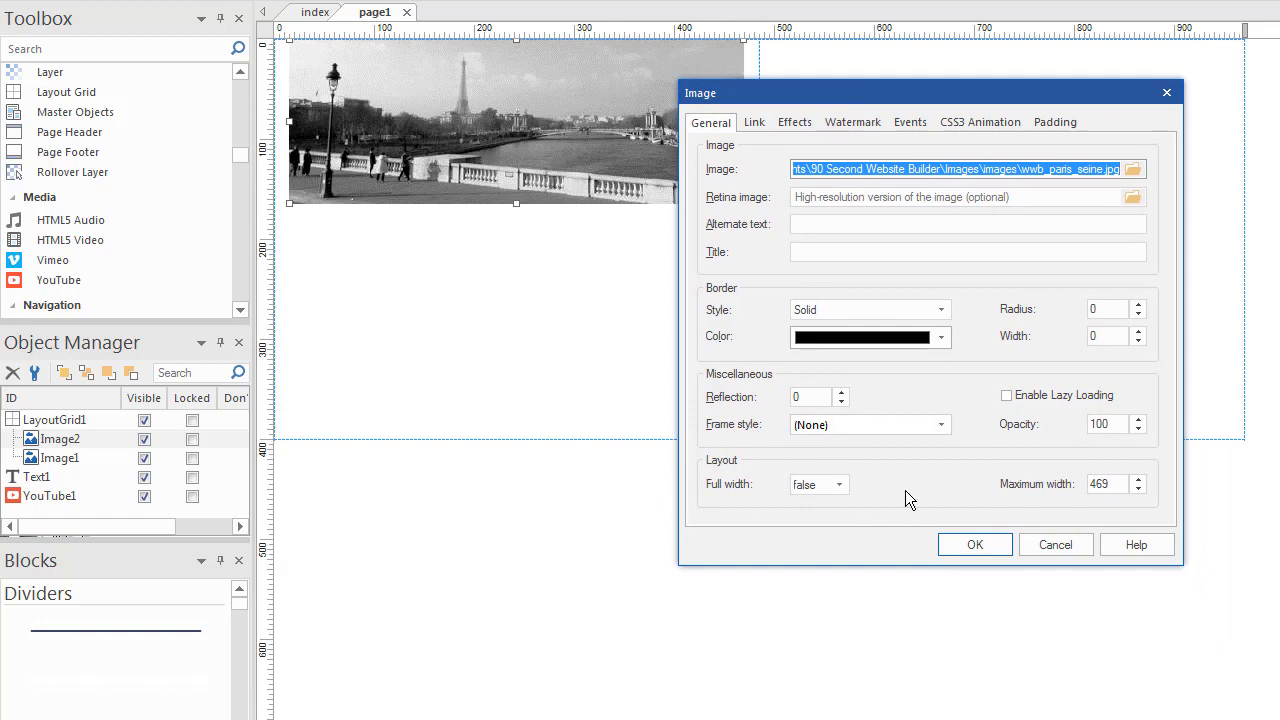
left_click(833, 484)
left_click(805, 517)
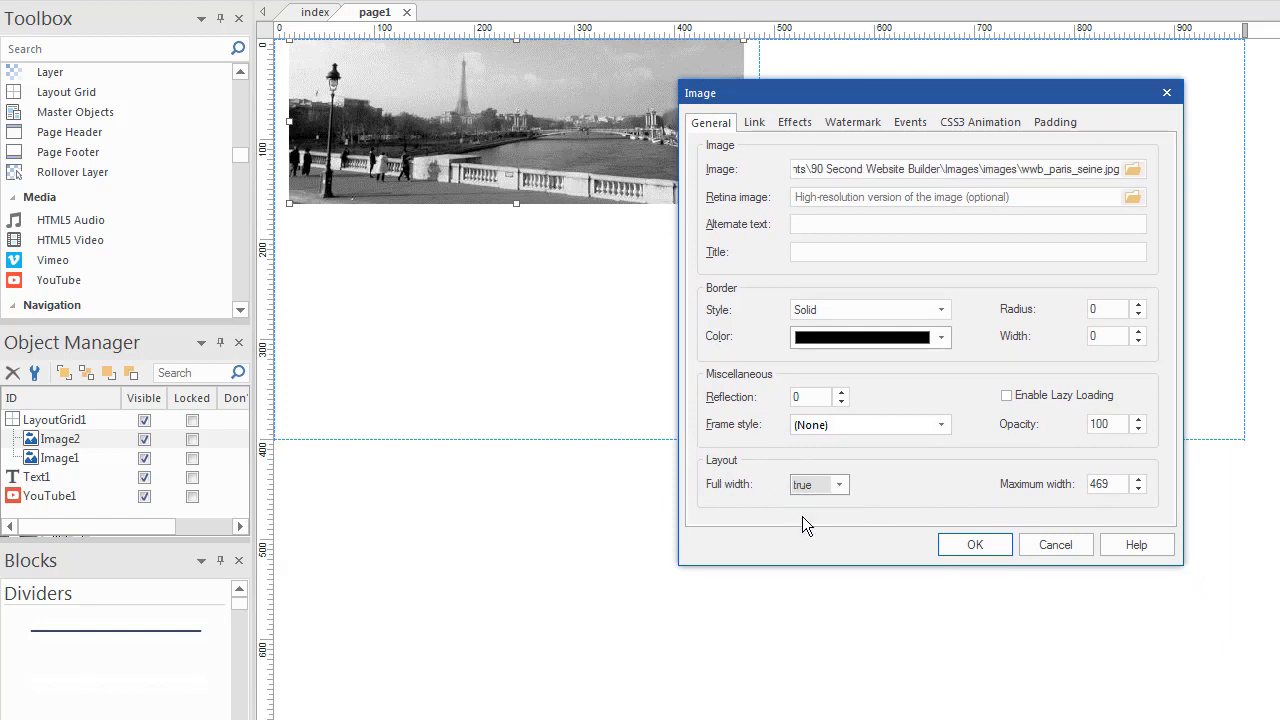
left_click(975, 548)
left_click(1247, 350)
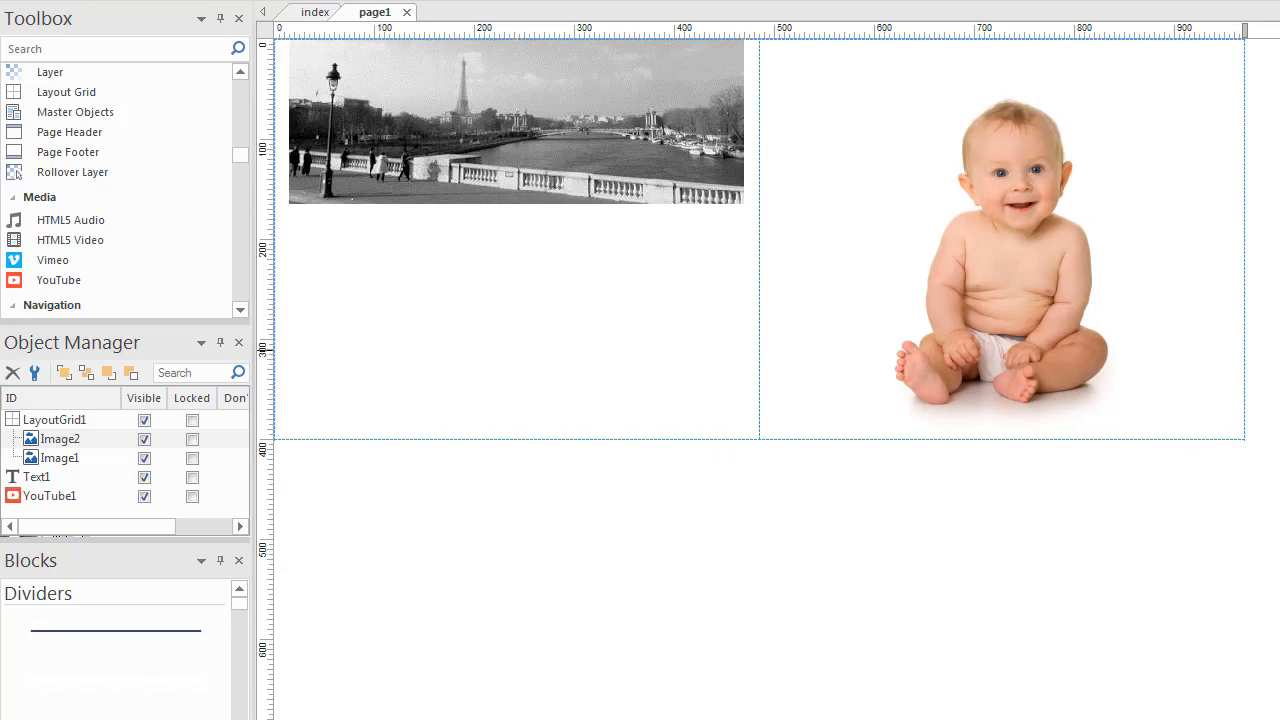
key("F5")
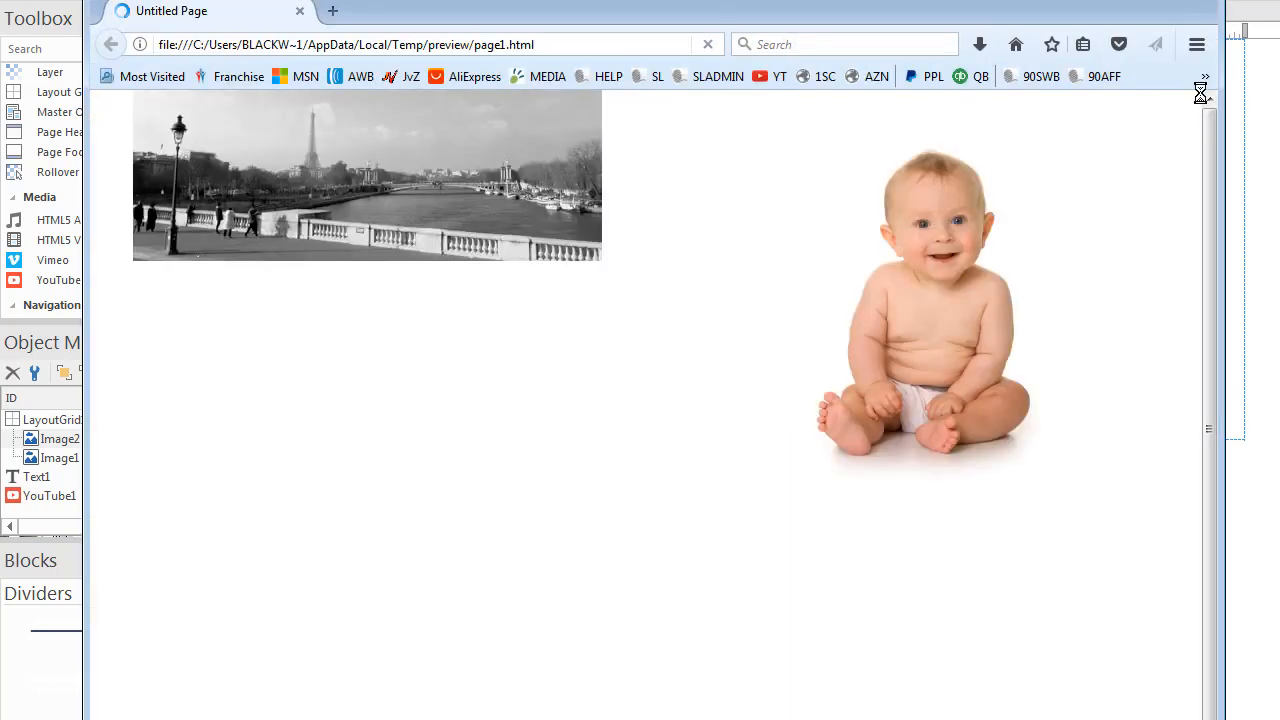
left_click_drag(1053, 0, 1087, 30)
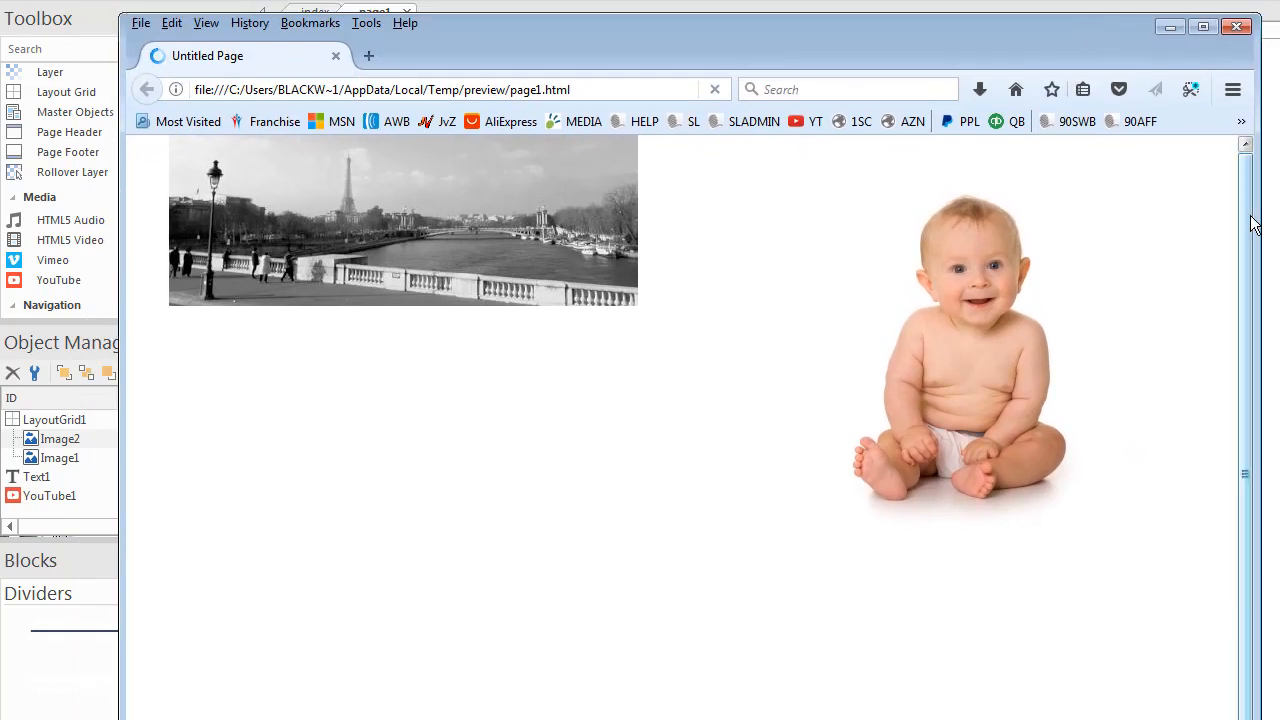
left_click_drag(1255, 216, 1238, 291)
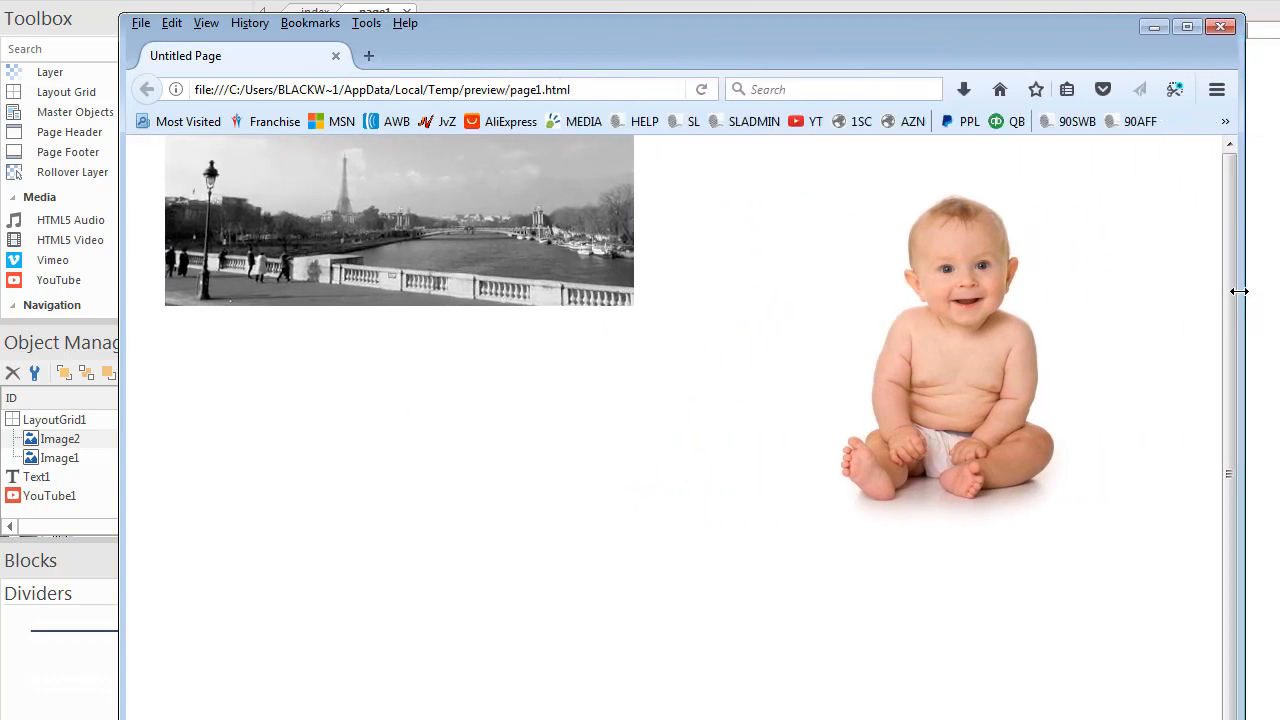
left_click(1221, 26)
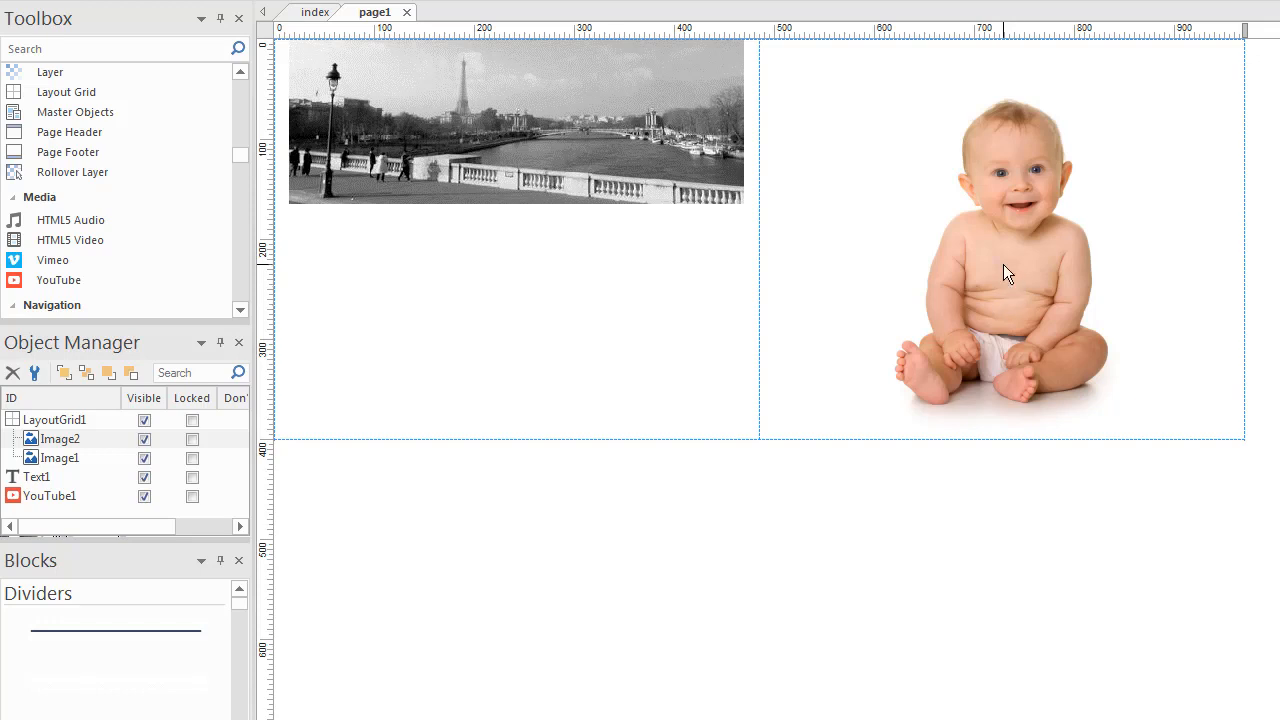
- Take the baby photo out of the grid and place the resized YouTube video in the right cell
left_click_drag(1003, 264, 1279, 305)
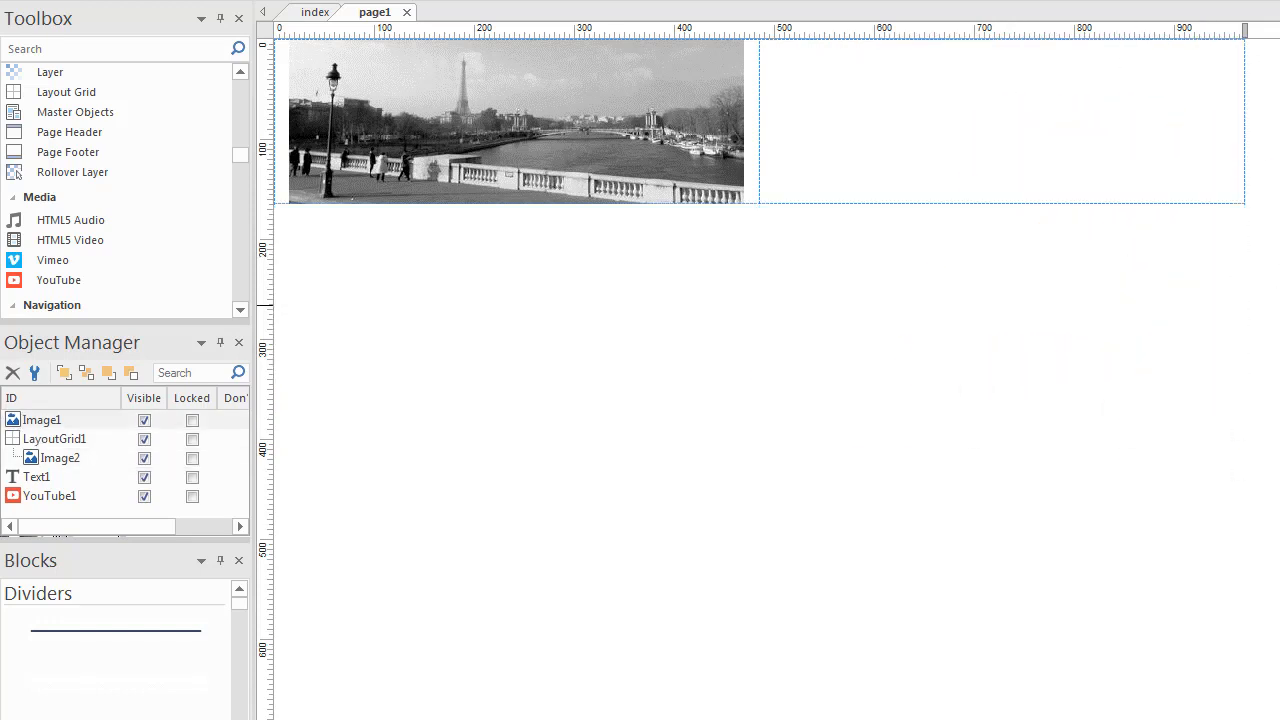
left_click_drag(1279, 560, 732, 509)
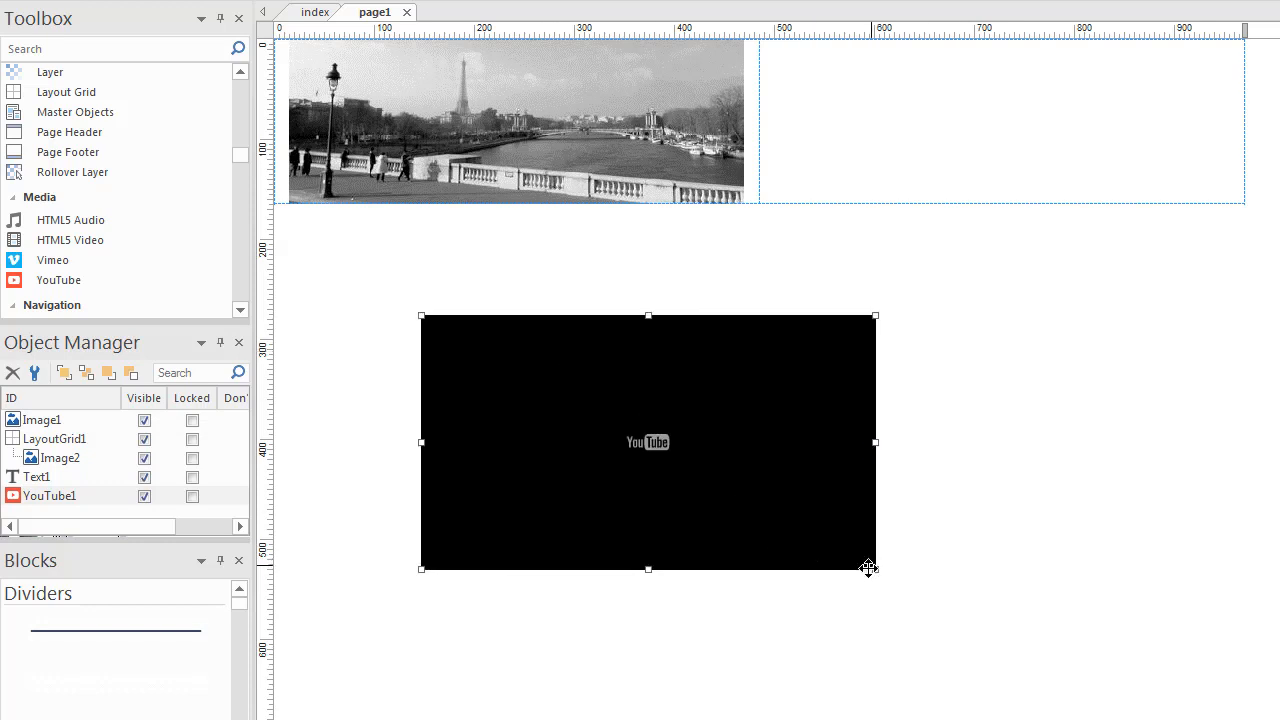
left_click_drag(874, 569, 926, 654)
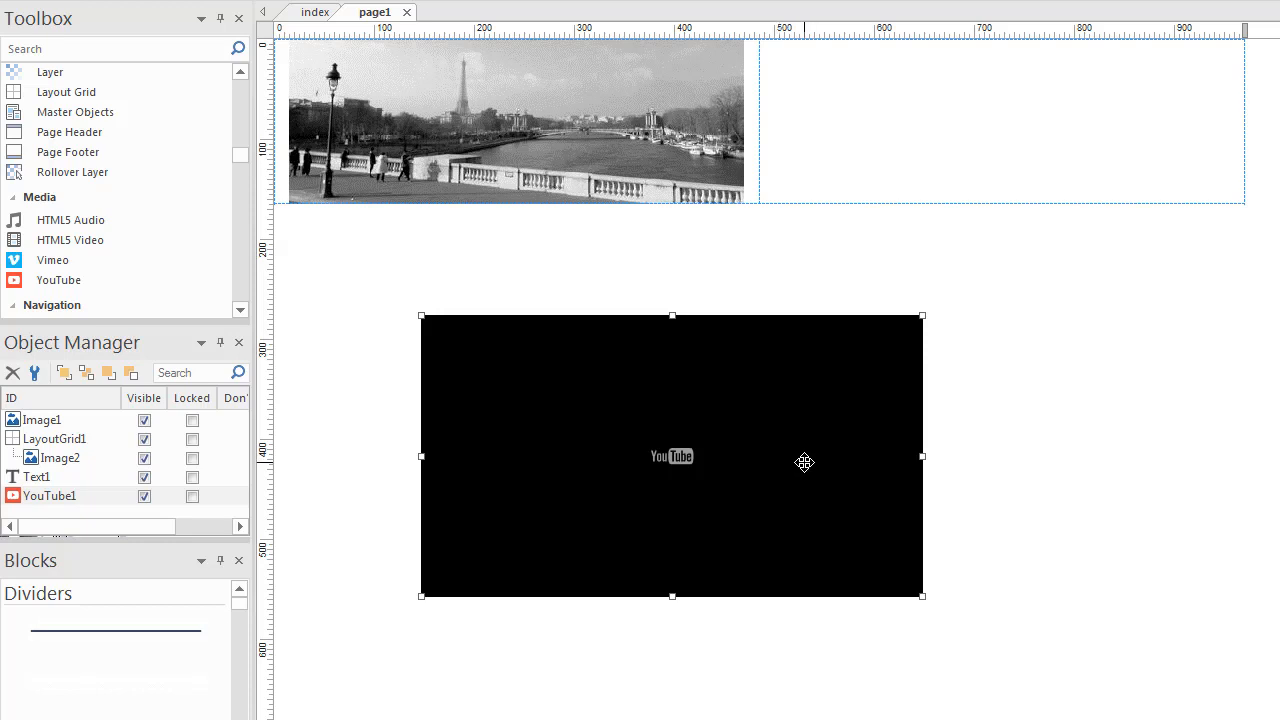
double_click(806, 463)
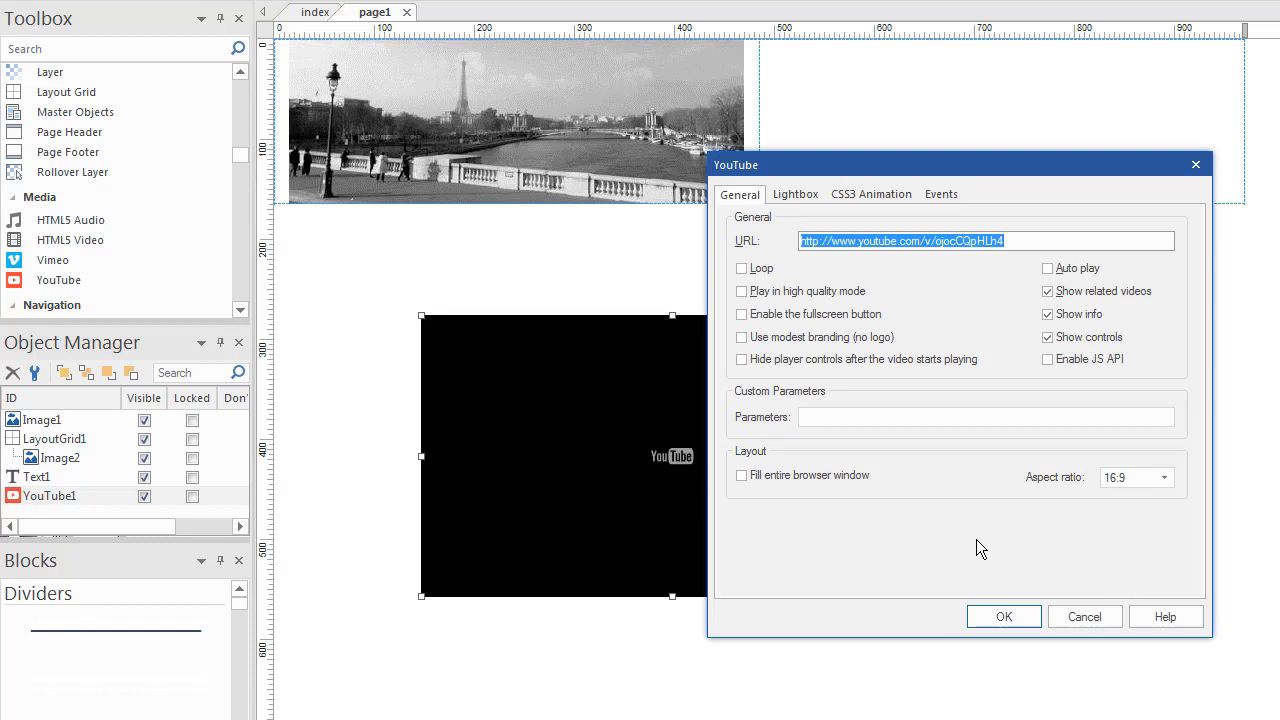
left_click(1025, 620)
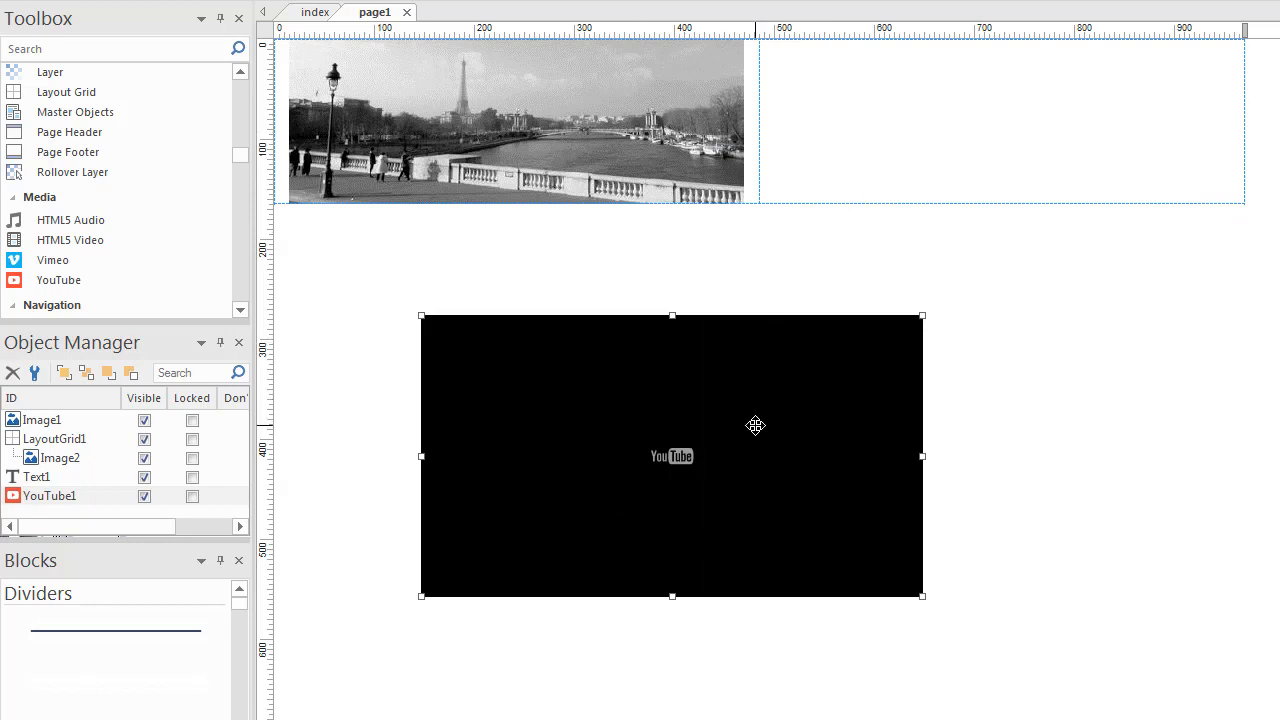
left_click_drag(754, 540, 1013, 447)
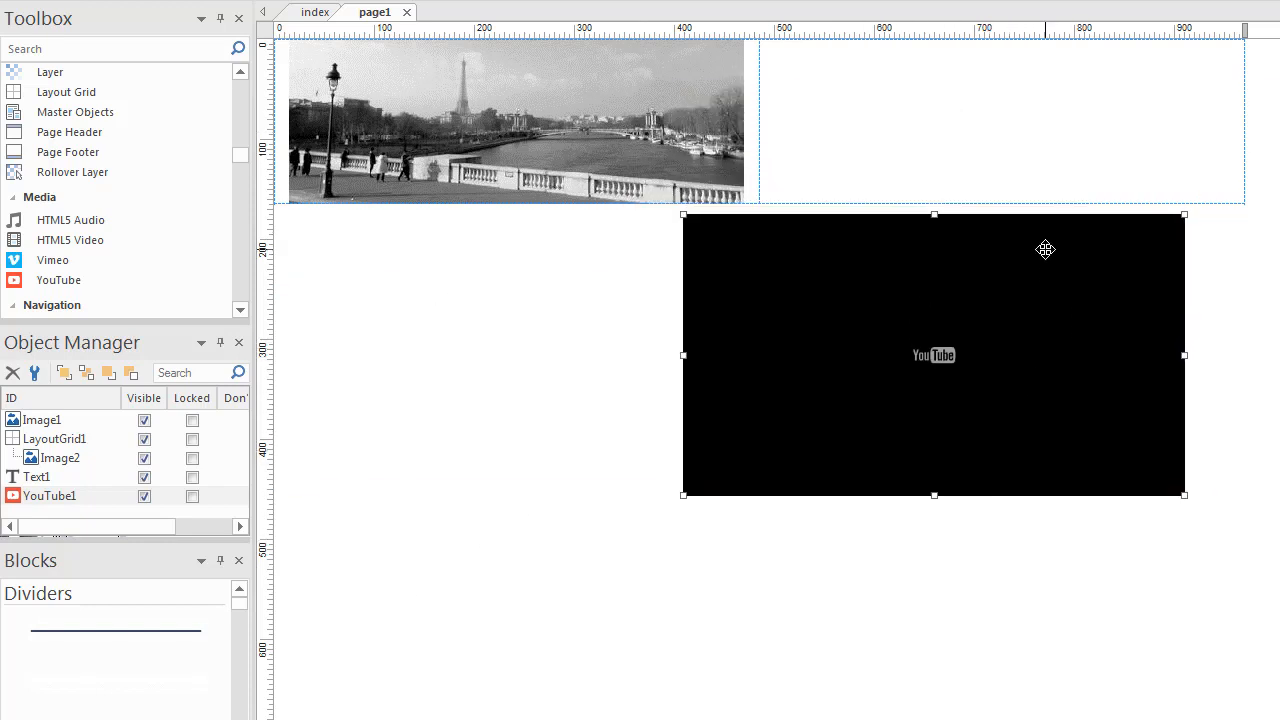
left_click_drag(1046, 249, 1087, 171)
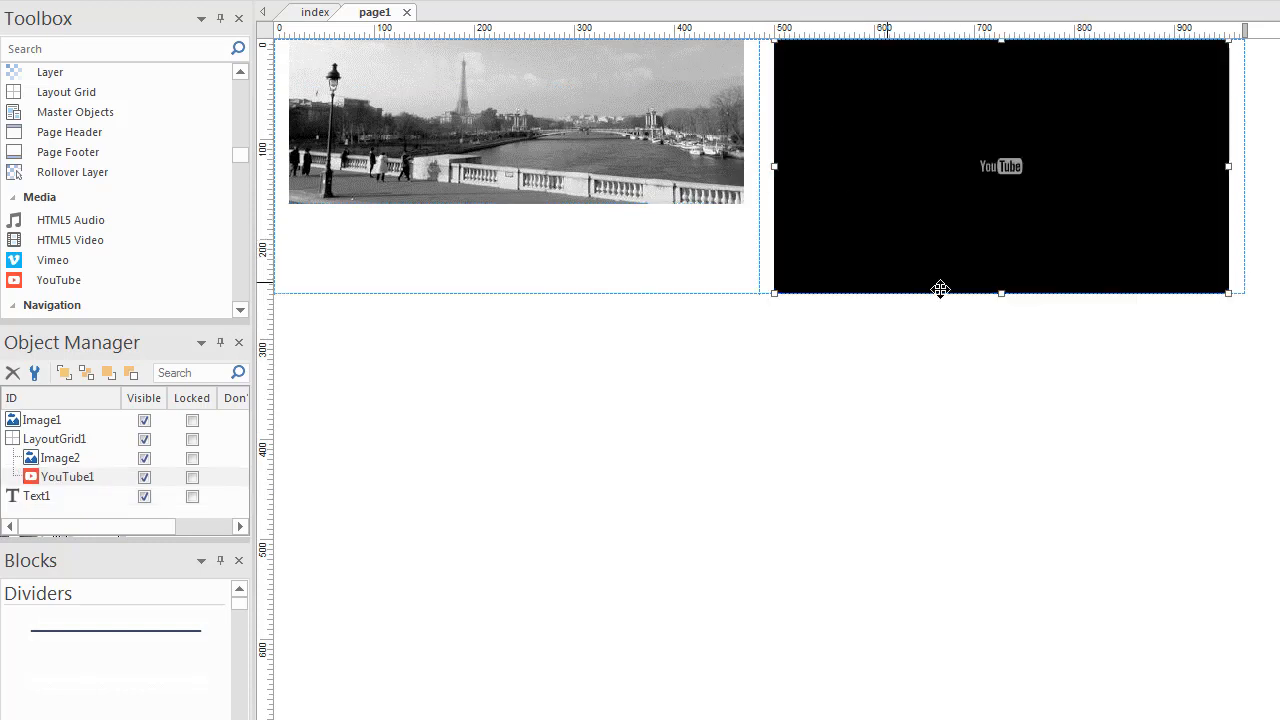
- Set the YouTube video's Full width to true
double_click(929, 217)
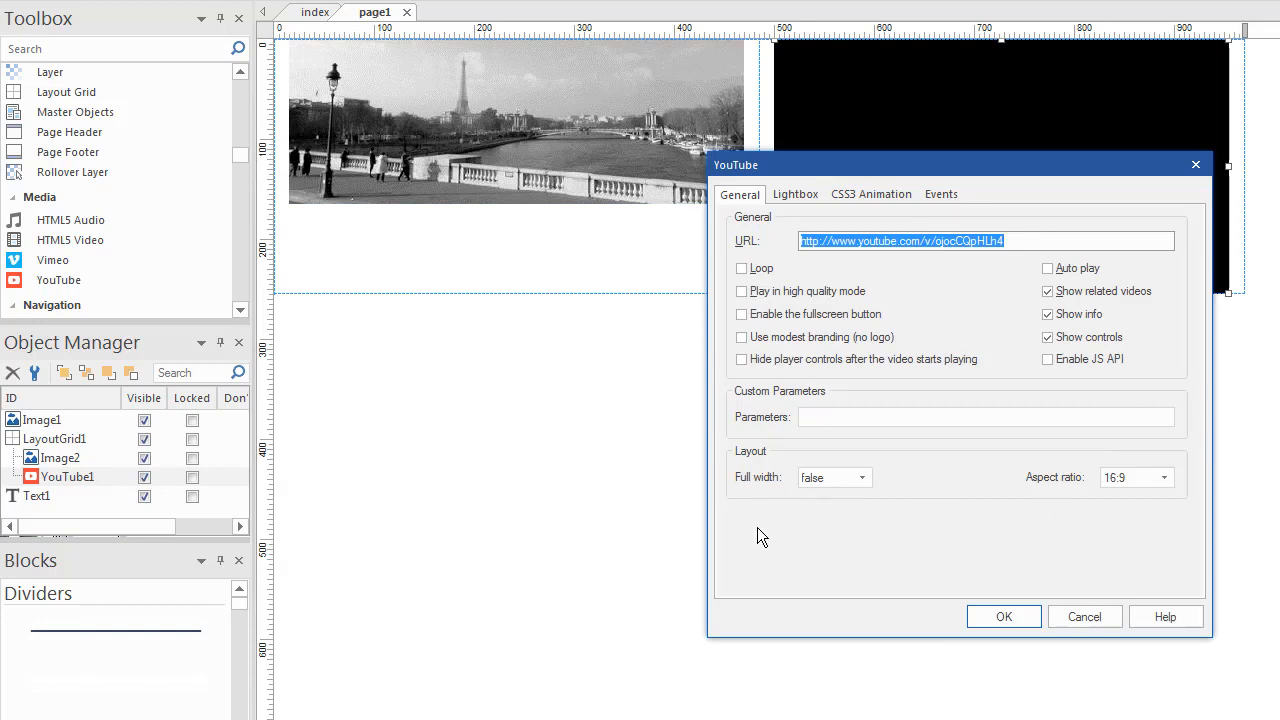
left_click(862, 478)
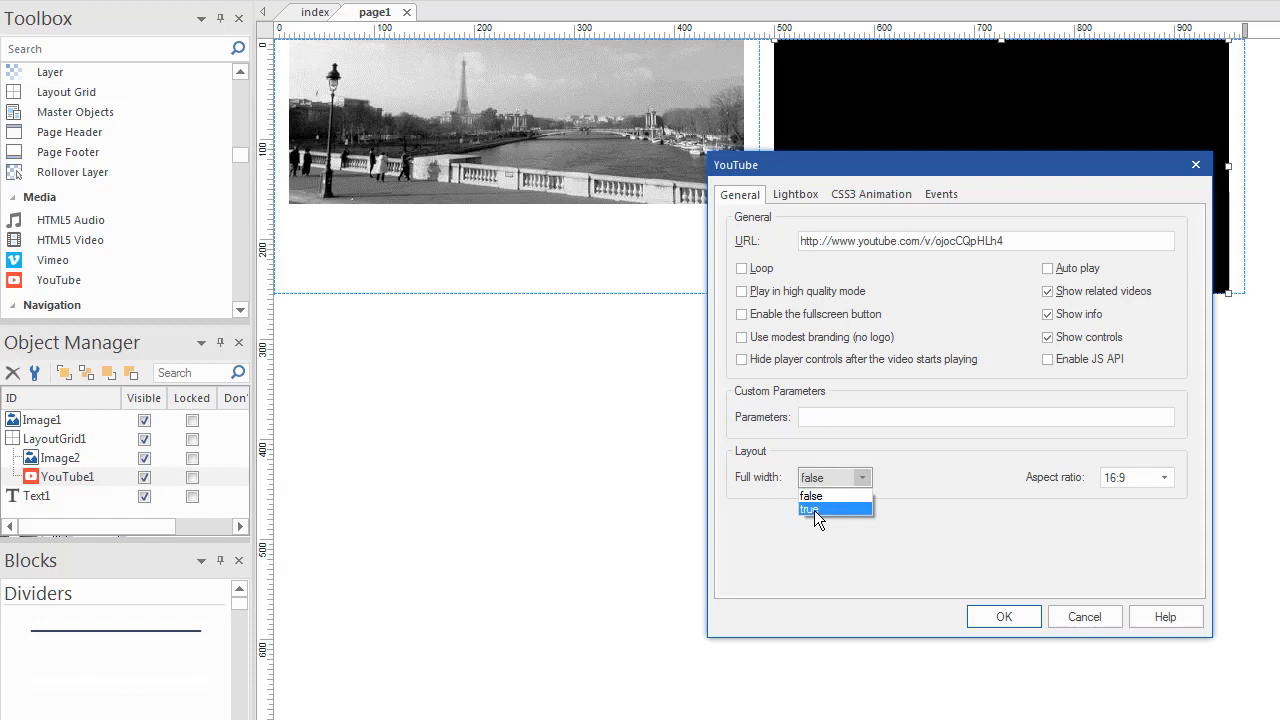
left_click(814, 510)
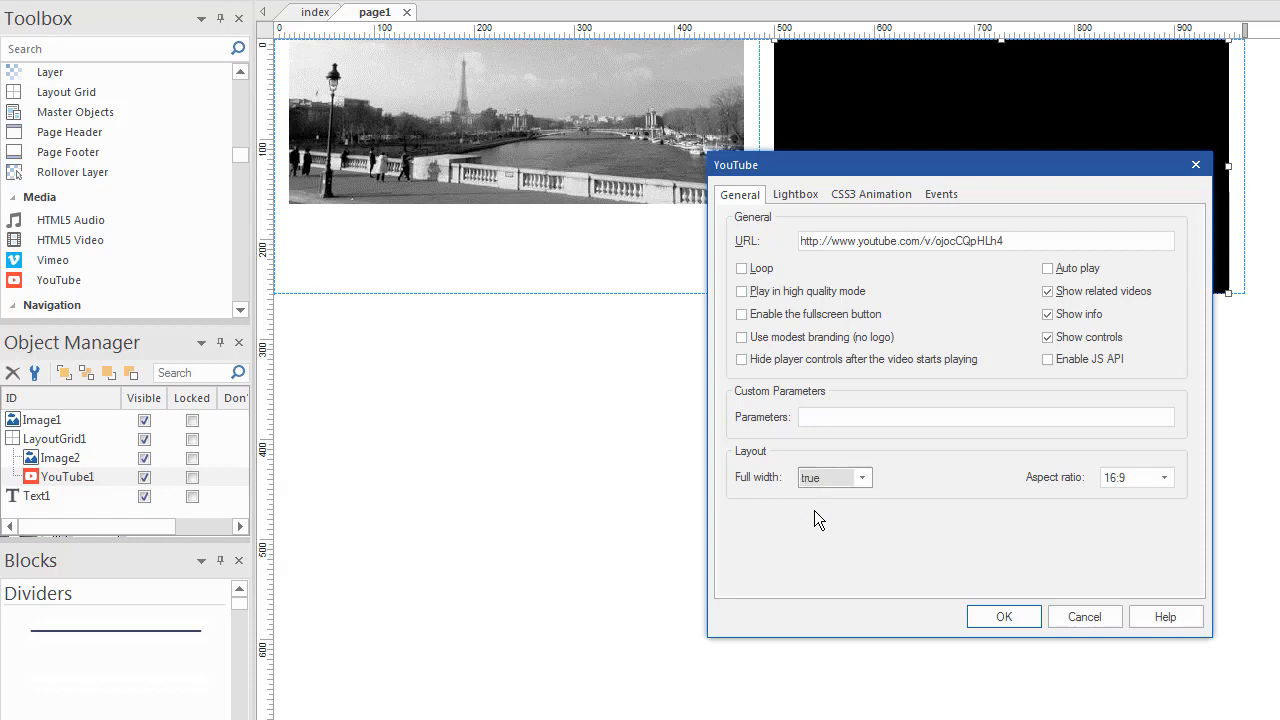
left_click(1004, 617)
left_click(1076, 513)
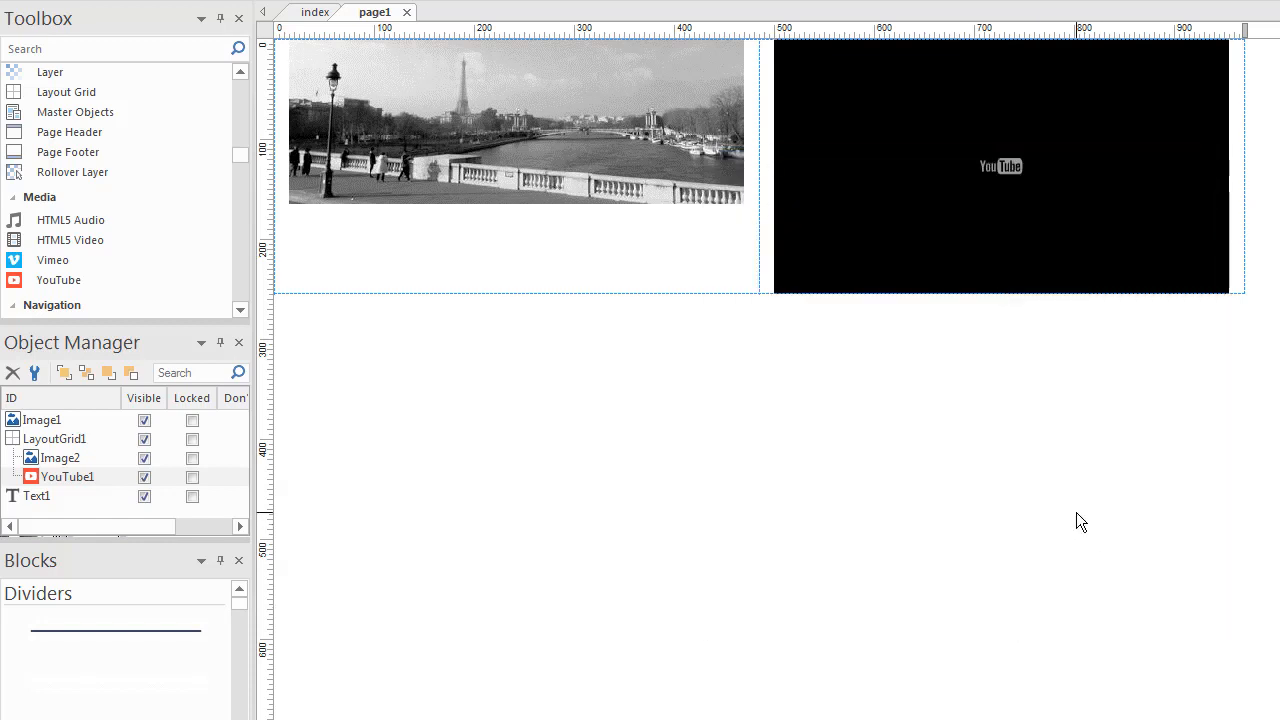
key("F5")
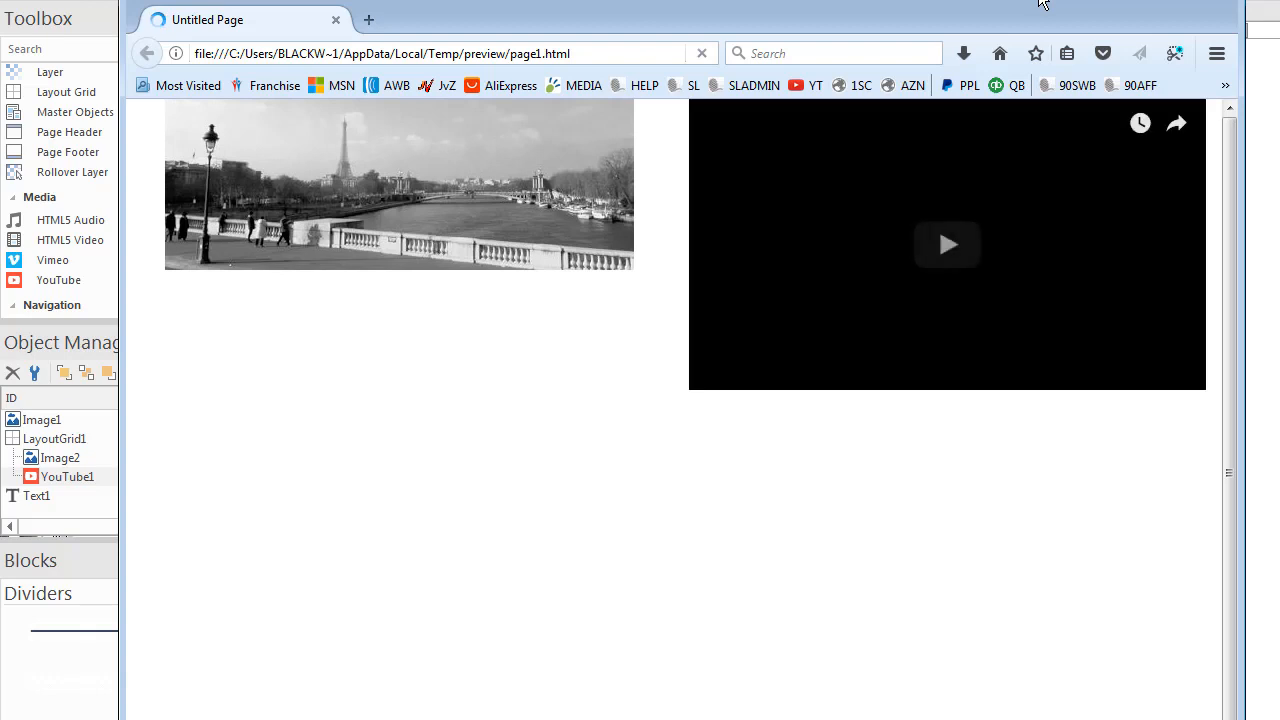
left_click_drag(1042, 5, 1058, 34)
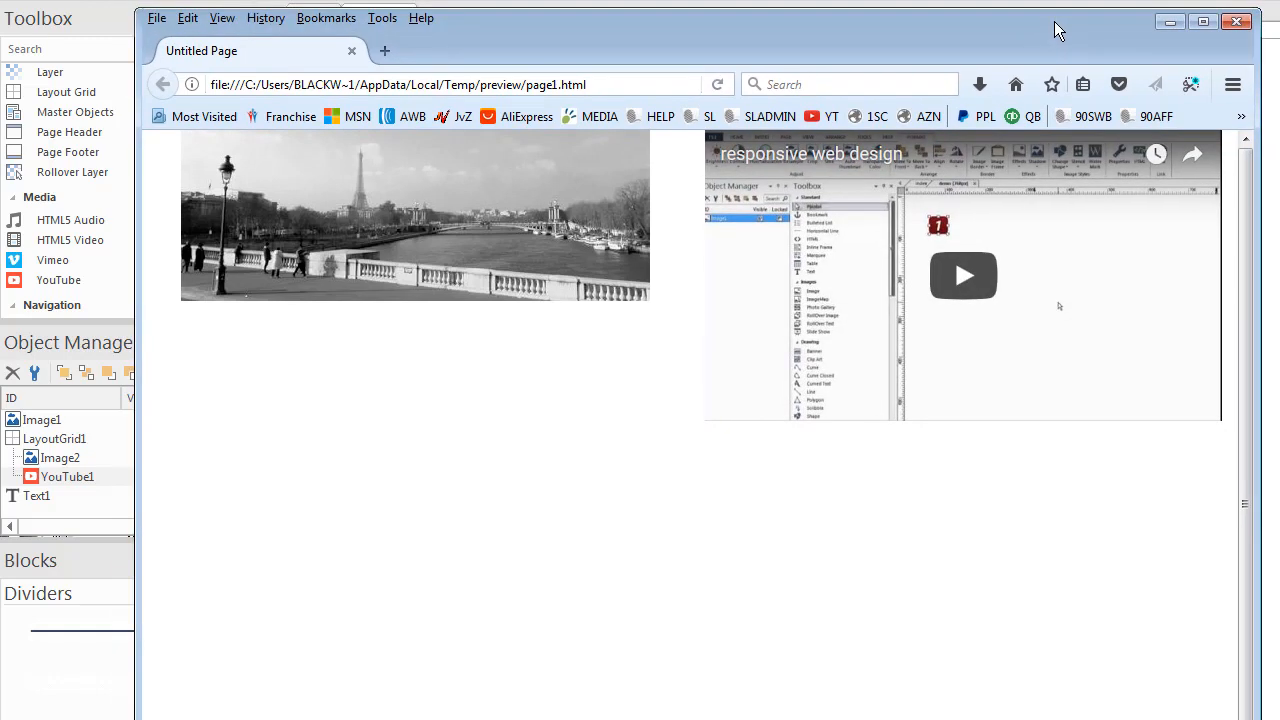
left_click_drag(1256, 321, 1272, 439)
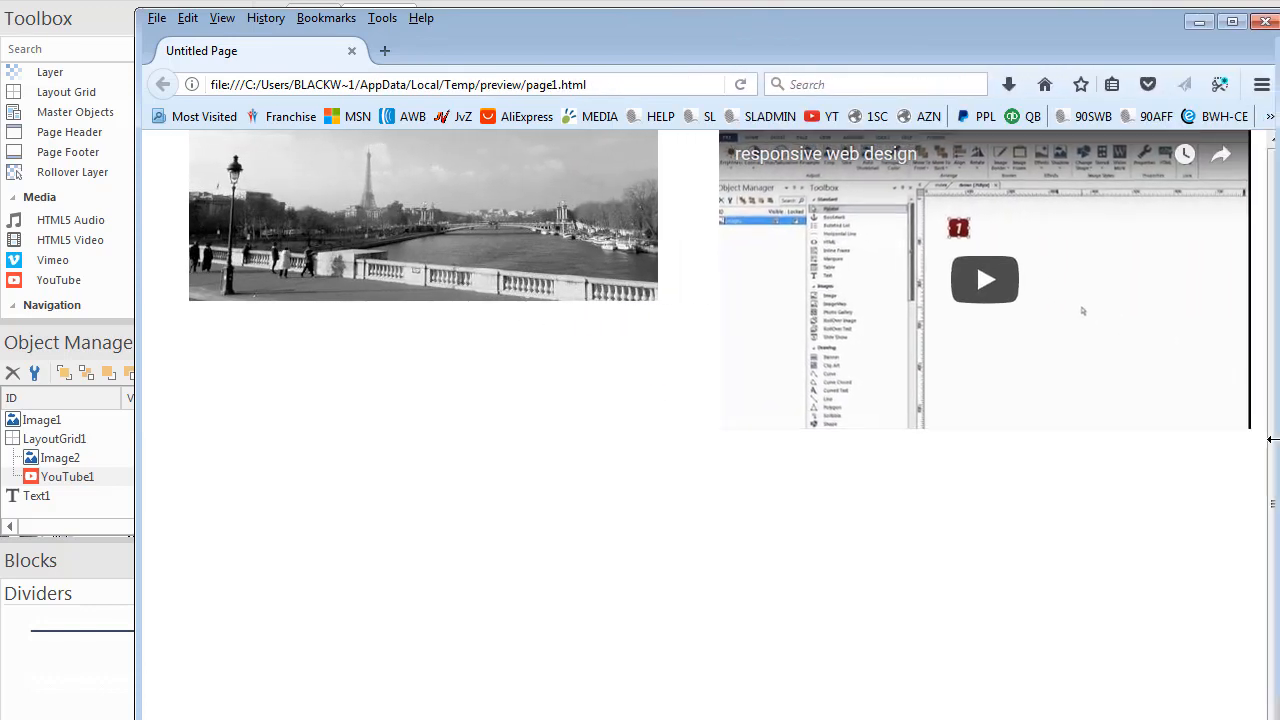
left_click(1265, 22)
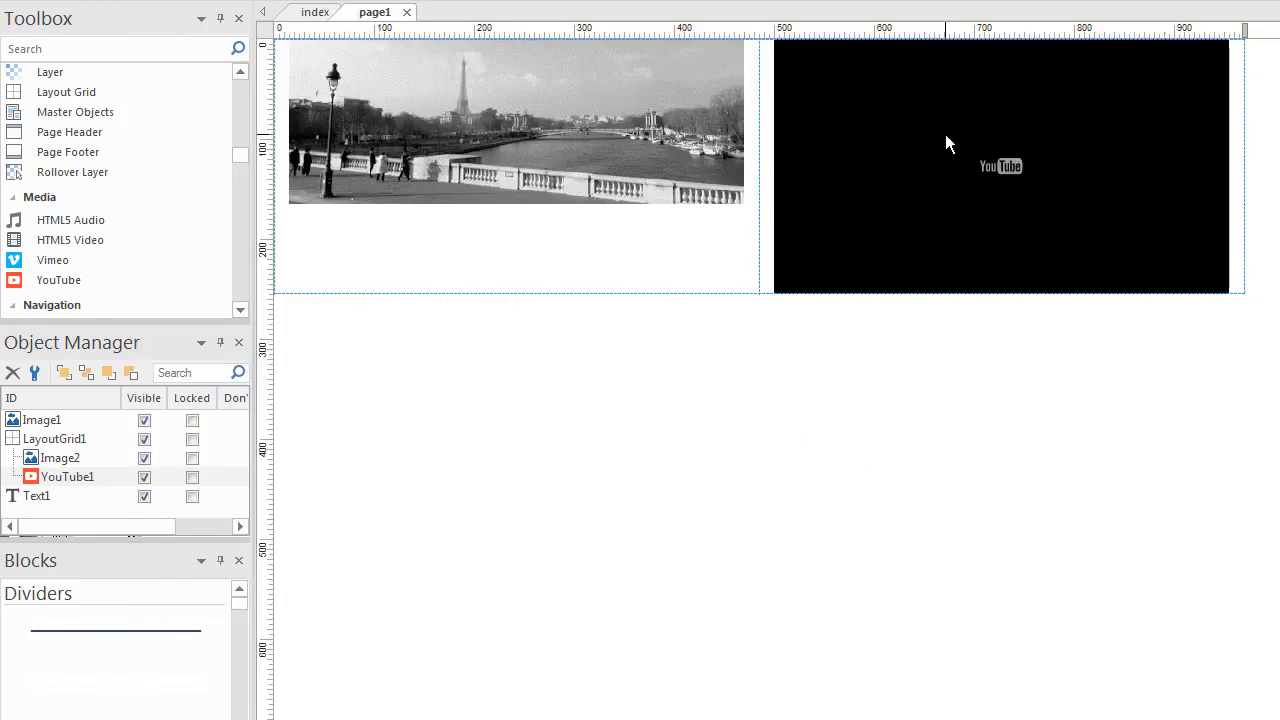
left_click_drag(946, 137, 771, 462)
double_click(771, 466)
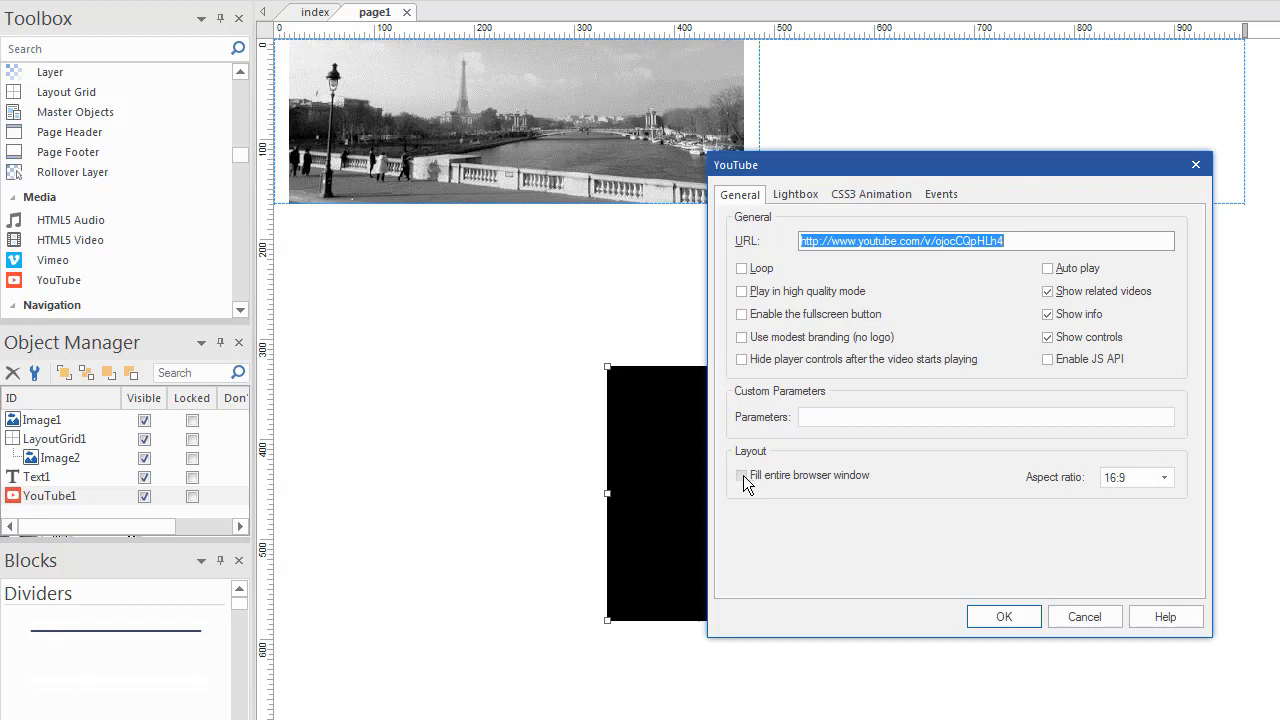
left_click(1080, 617)
left_click_drag(836, 508, 927, 137)
double_click(927, 137)
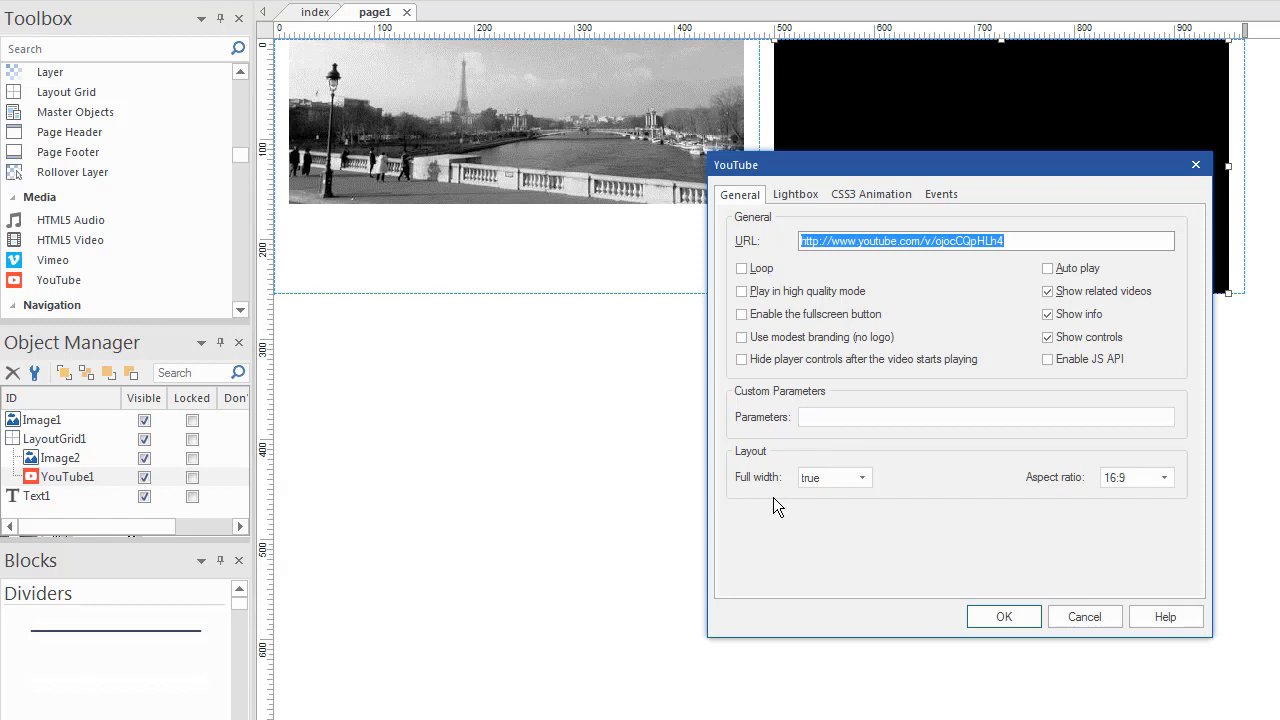
left_click(1004, 617)
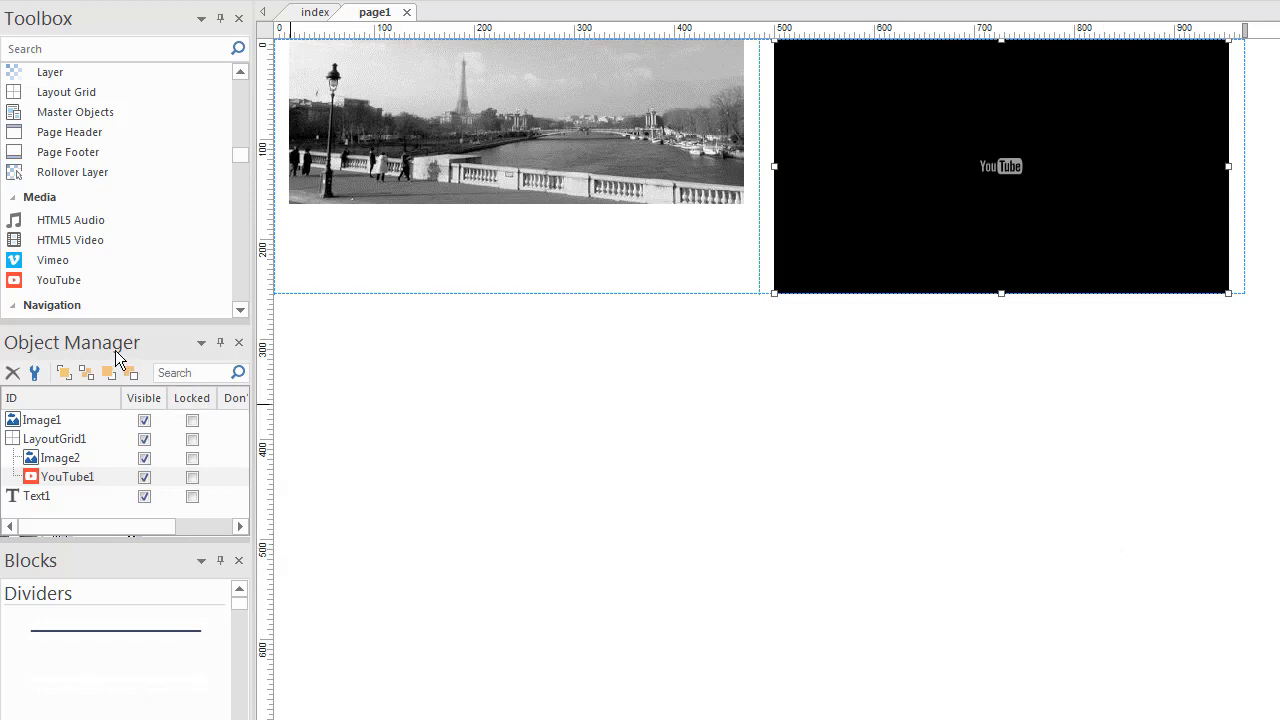
scroll(80, 245, "up", 3)
- Add a second layout grid below the first, put the lorem ipsum text in its left cell, and preview with F5
left_click_drag(50, 238, 480, 430)
left_click_drag(1279, 600, 537, 463)
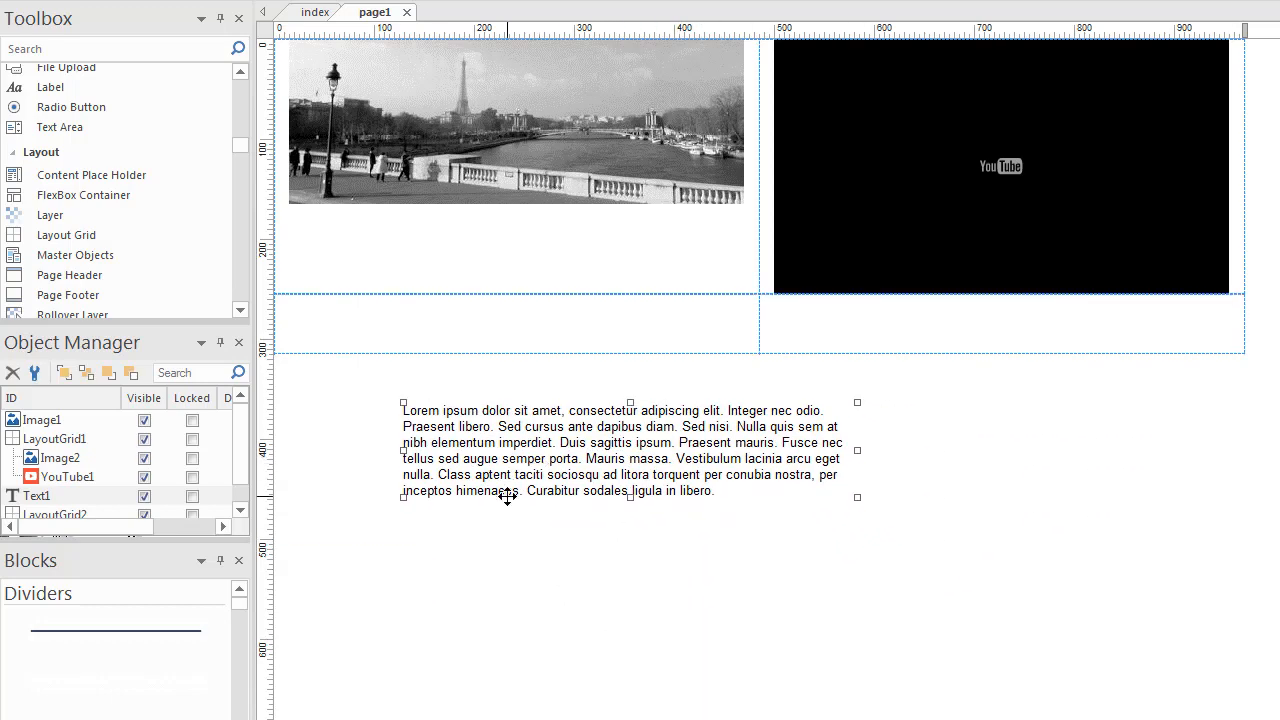
left_click_drag(469, 425, 417, 334)
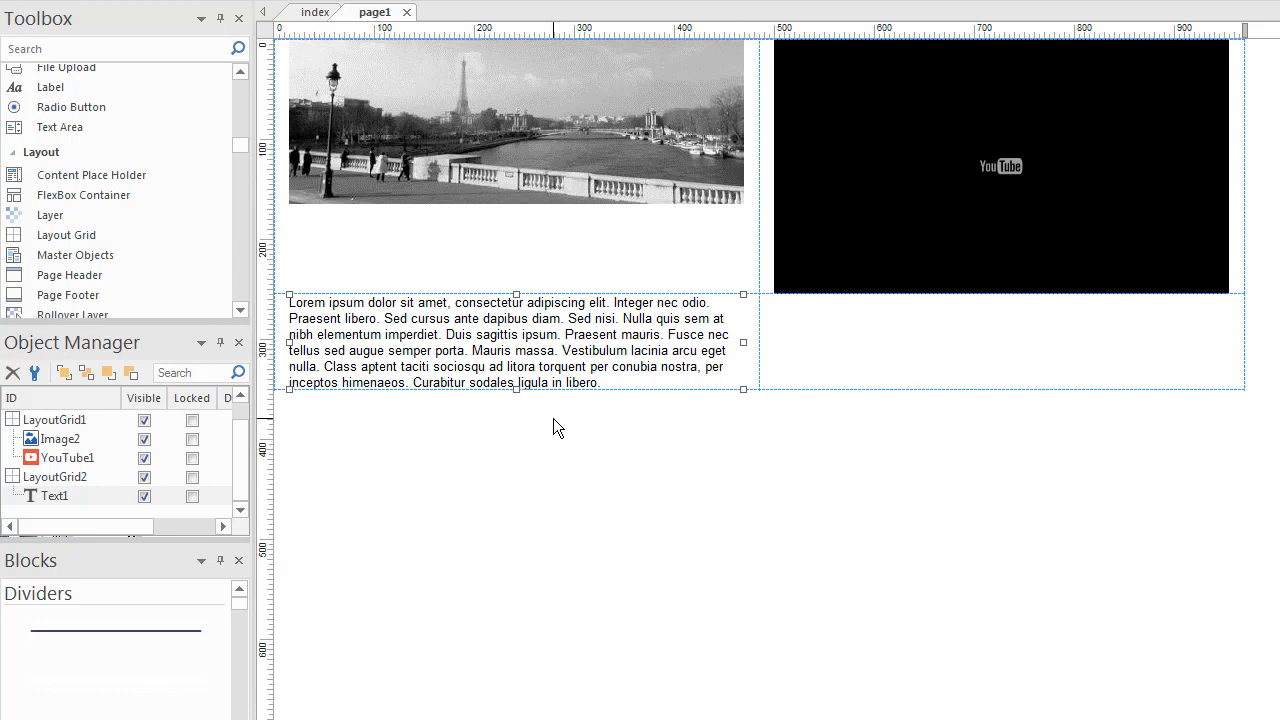
key("F5")
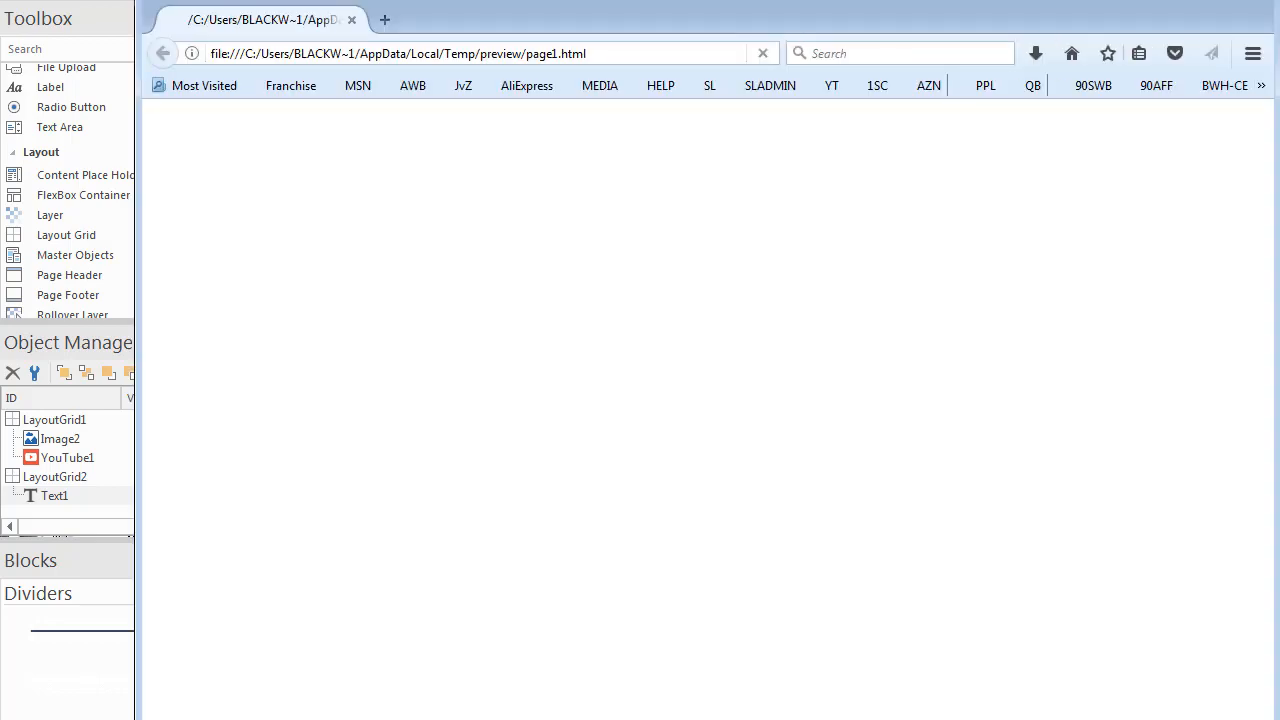
- Narrow the Firefox preview to check the text reflow, then close the browser
left_click_drag(1278, 245, 1255, 300)
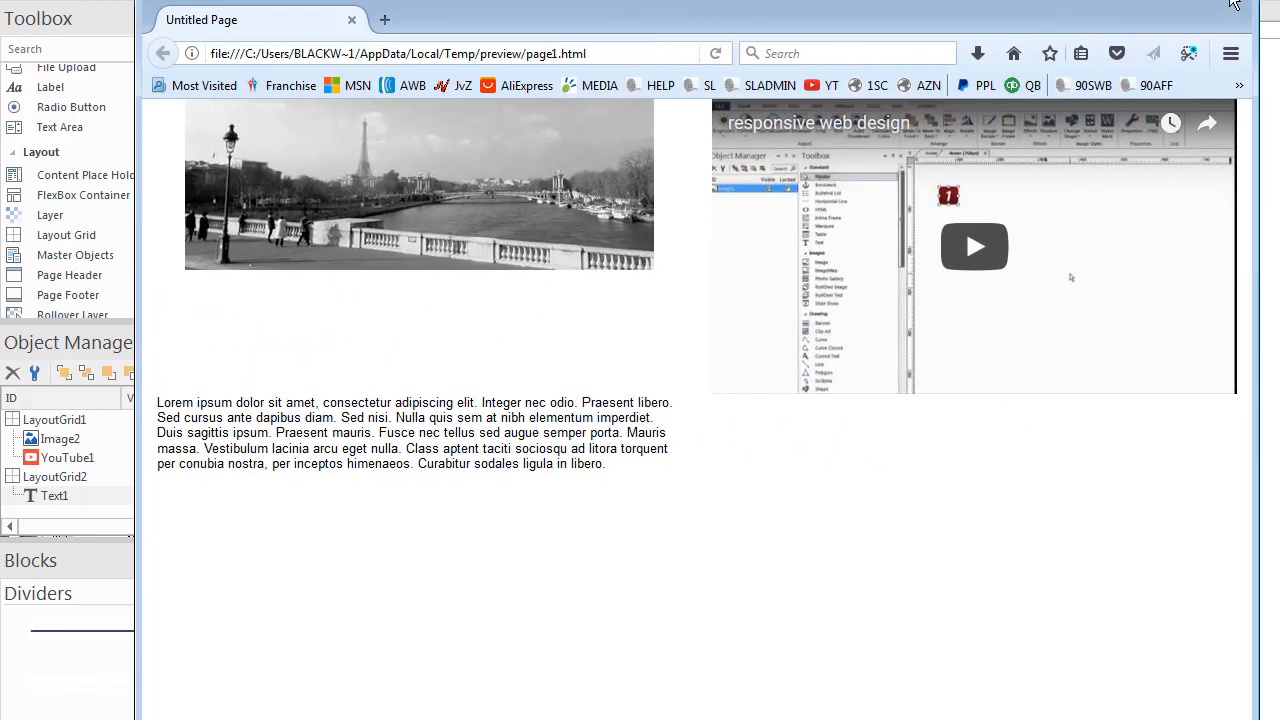
left_click(1235, 5)
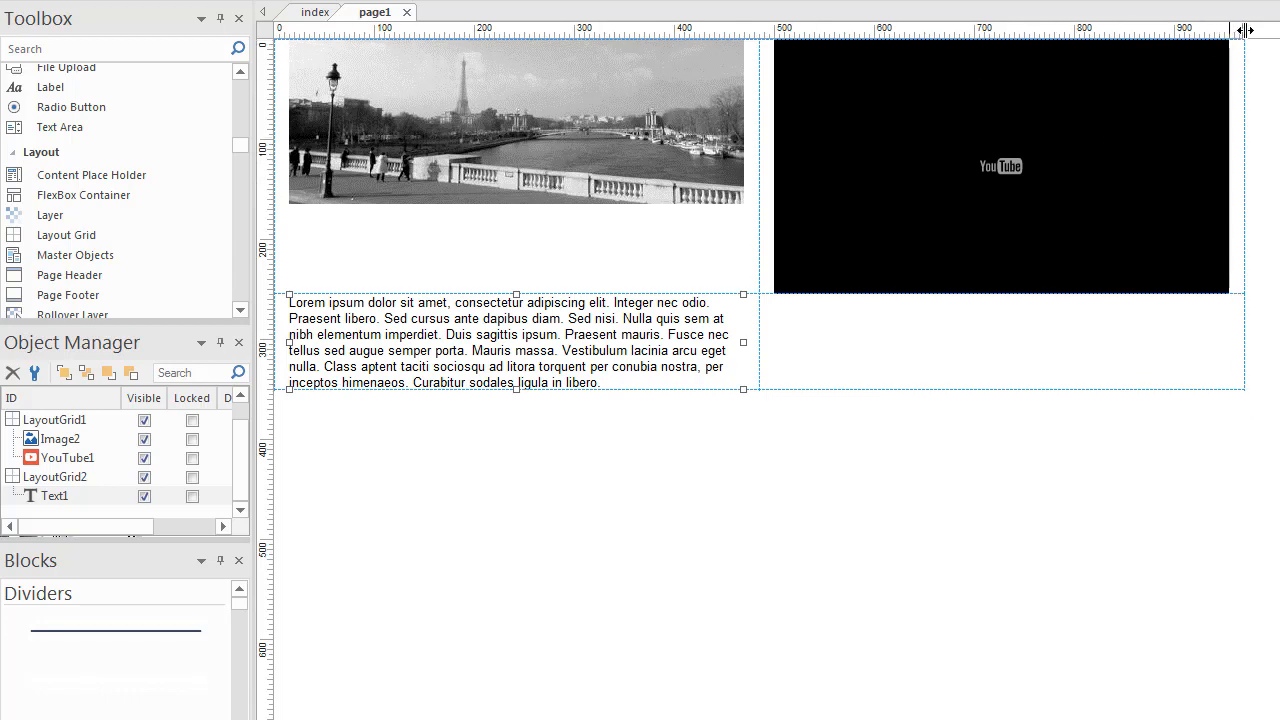
- Widen the page so the grids stretch to about 1200 px, then re-drop the Paris photo in the top-left cell
left_click_drag(1244, 31, 1279, 75)
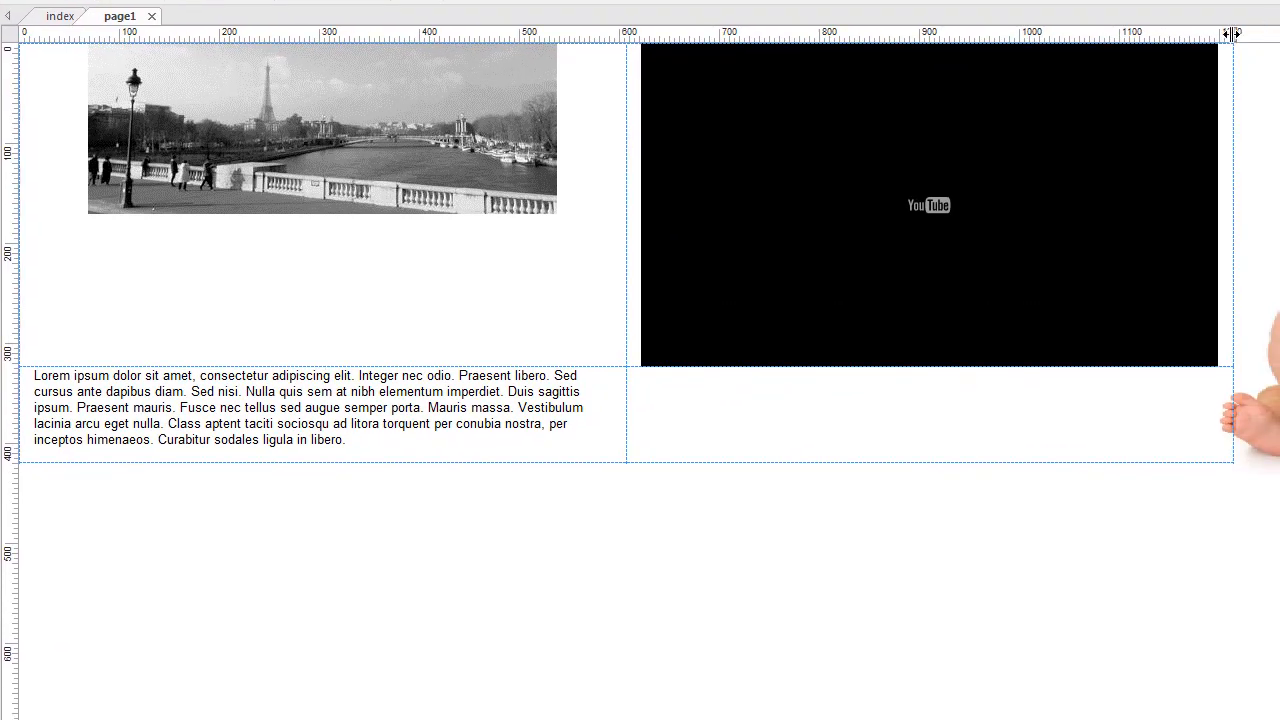
left_click_drag(1231, 34, 1253, 62)
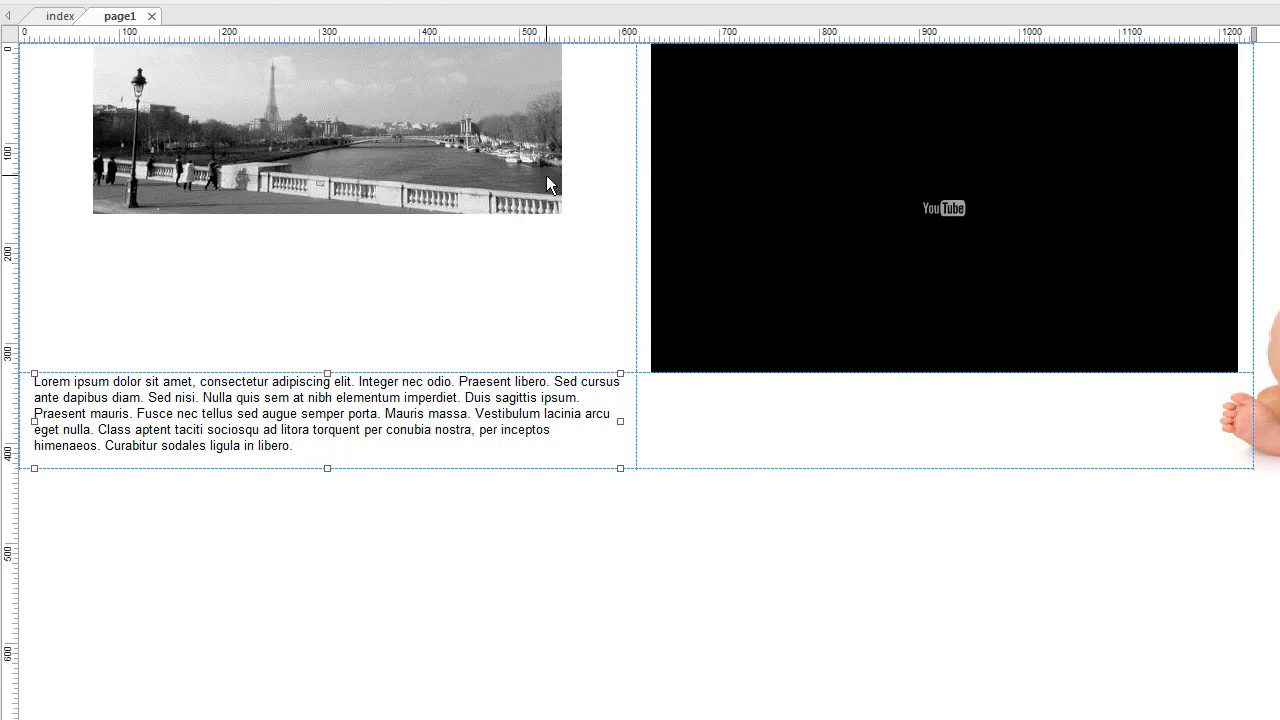
left_click(573, 147)
left_click_drag(392, 135, 320, 655)
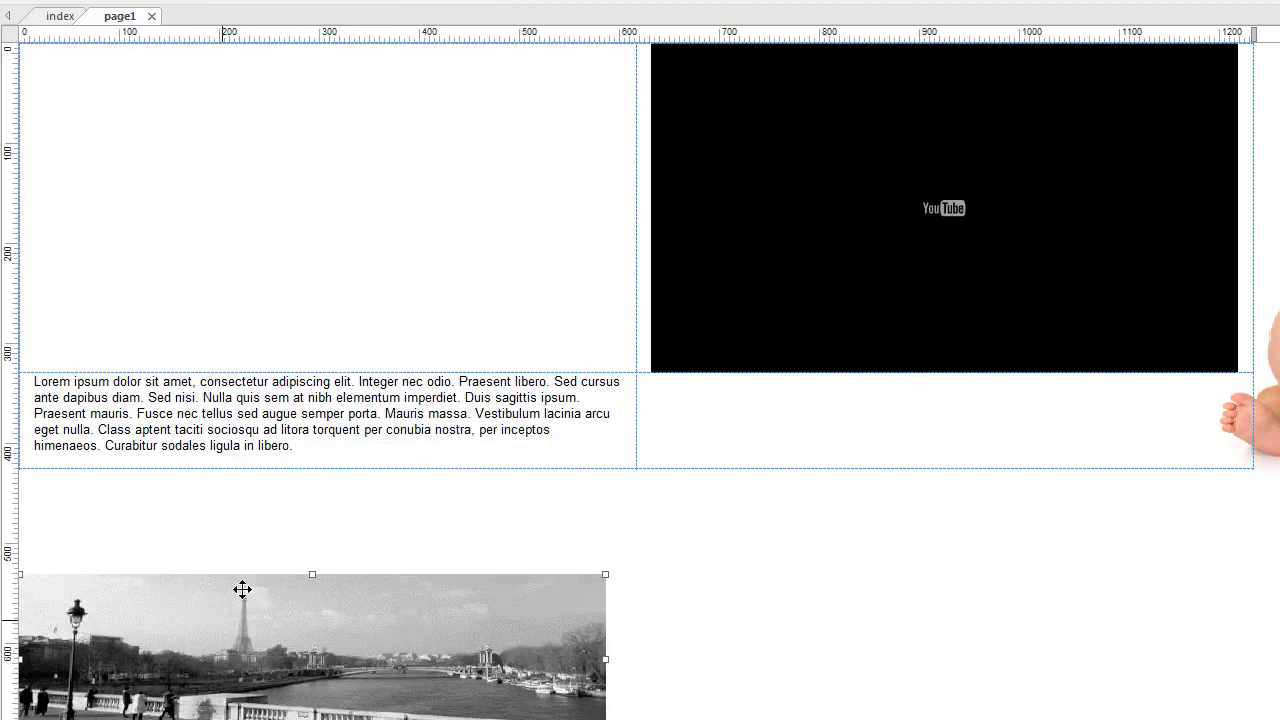
left_click_drag(243, 591, 135, 124)
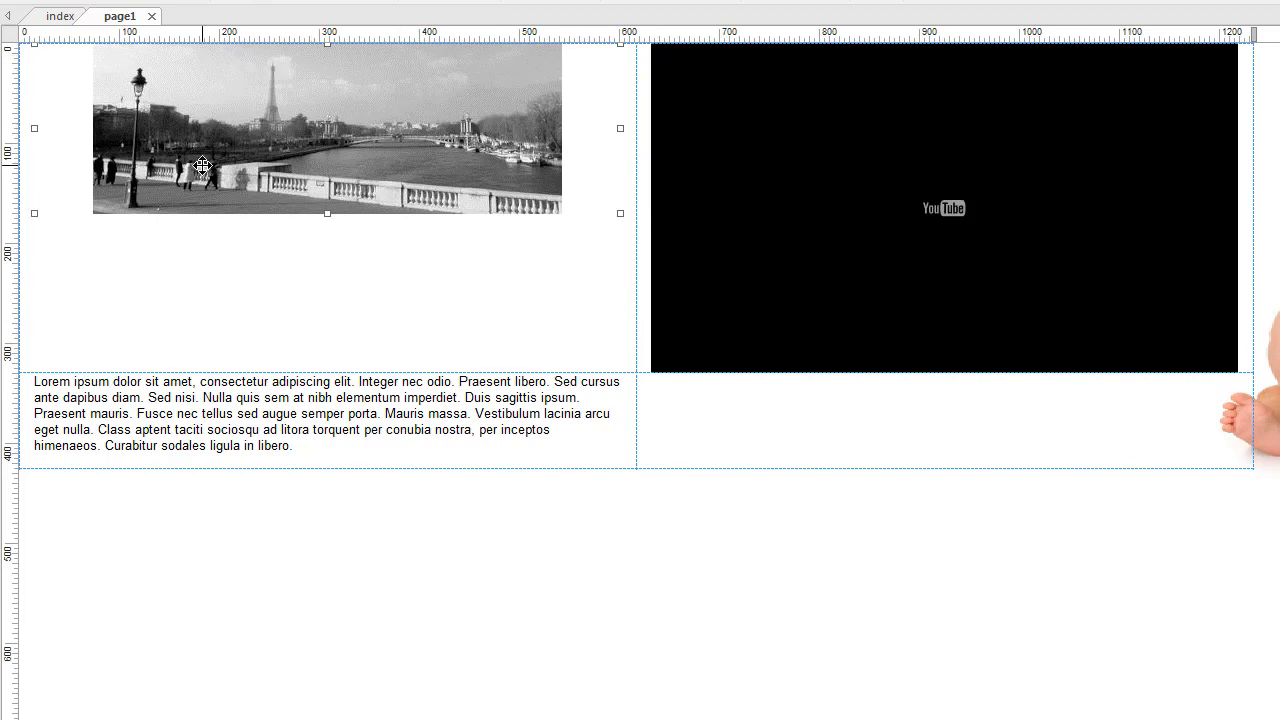
- Turn on CSS flexbox layout for the first grid with Vertical alignment set to middle
double_click(605, 305)
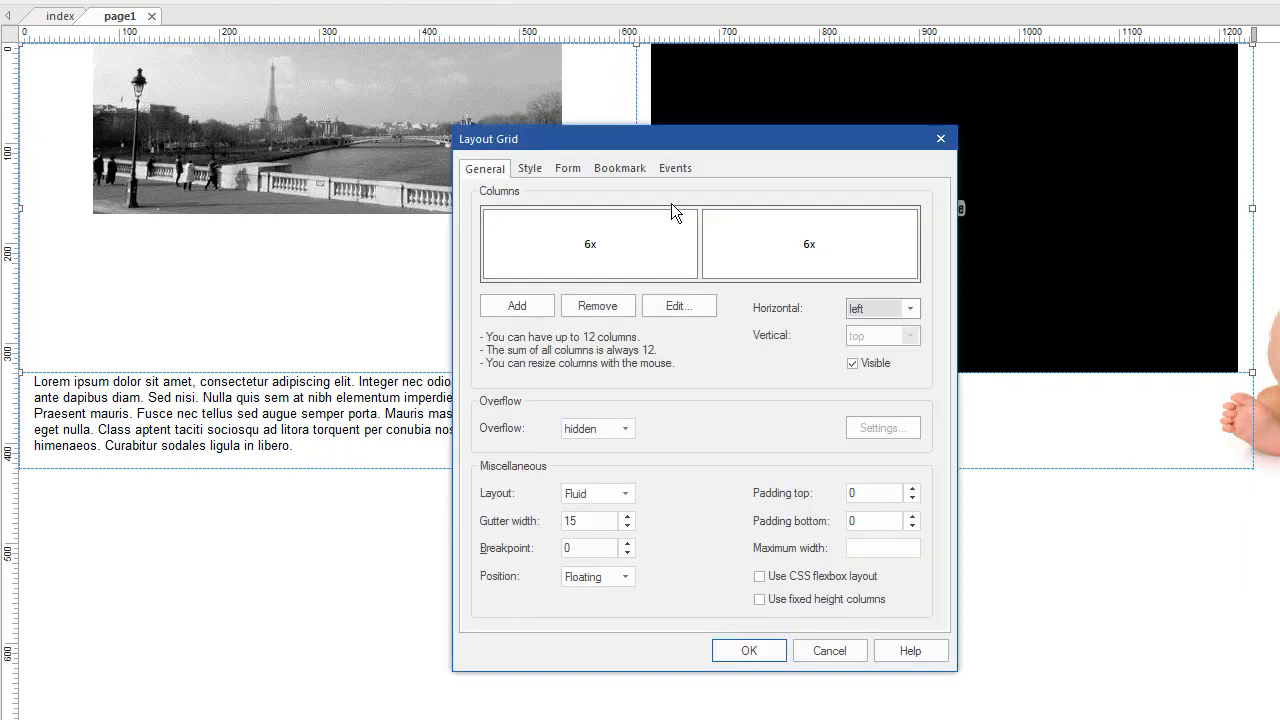
left_click(608, 249)
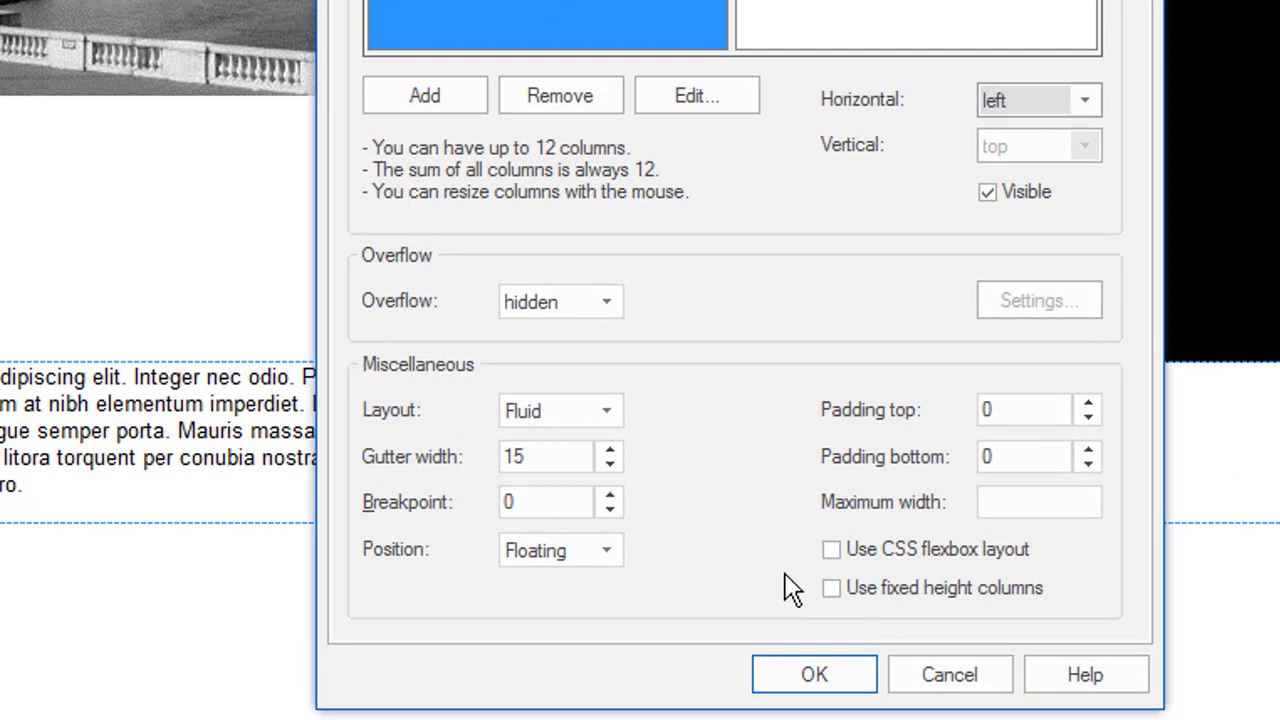
left_click(831, 550)
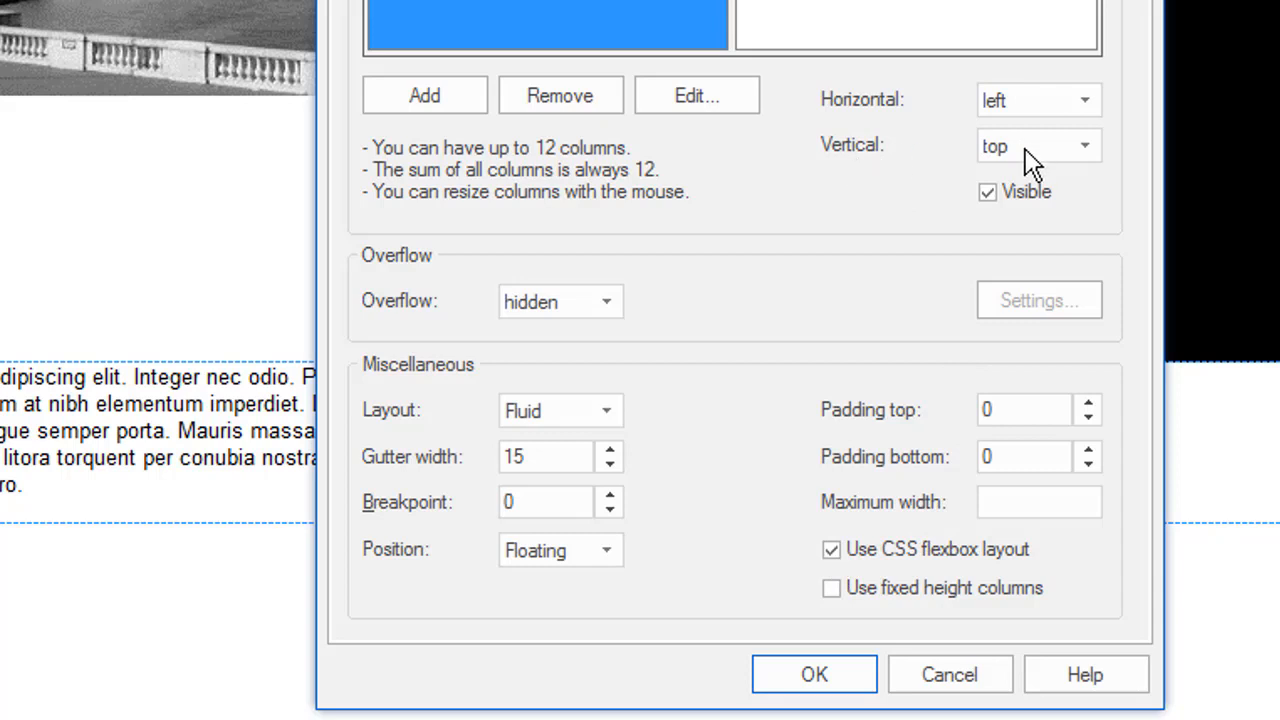
left_click(1080, 150)
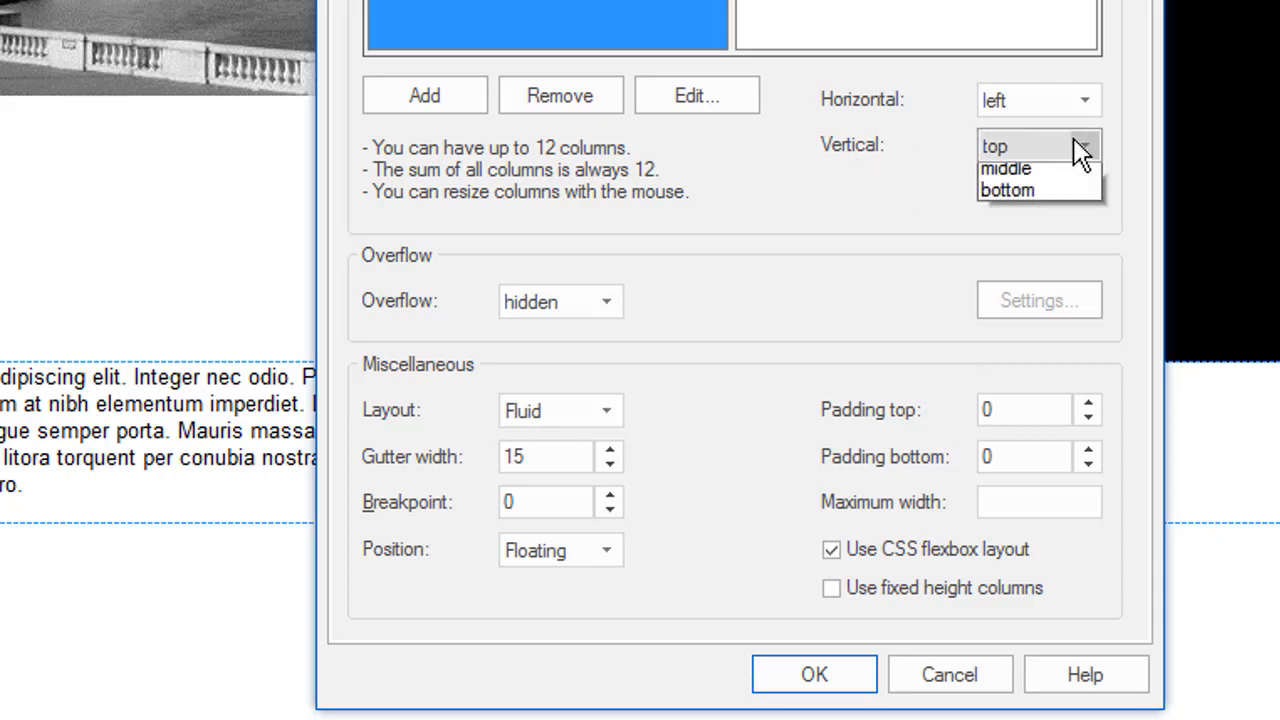
left_click(1063, 198)
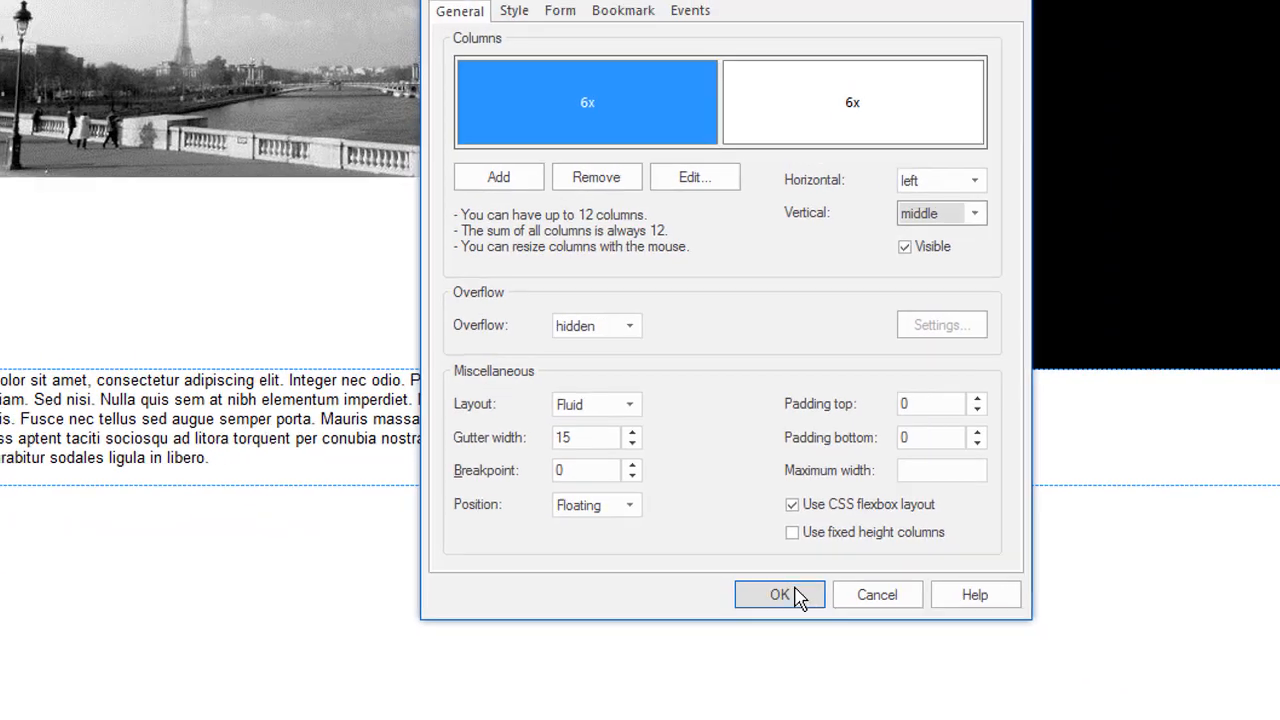
left_click(800, 641)
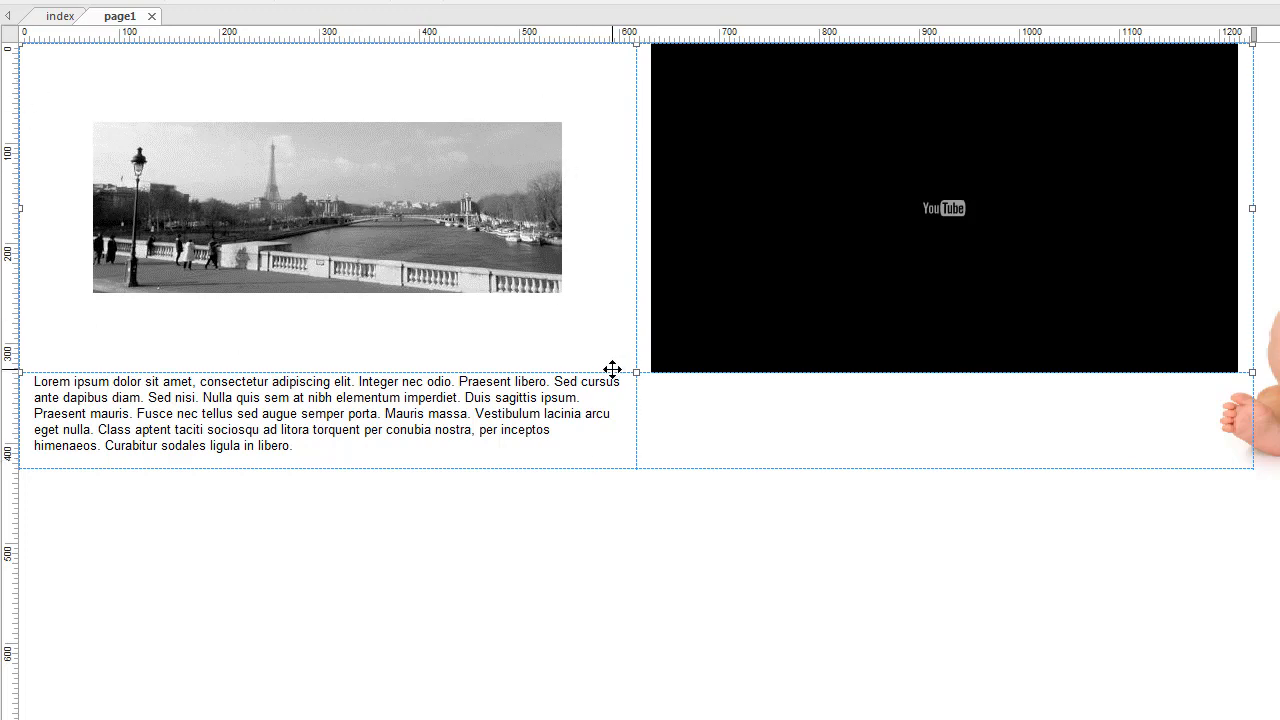
- Place a shrunken baby photo beneath the Paris photo in the top-left cell, then drag it back out
left_click_drag(1140, 290, 328, 516)
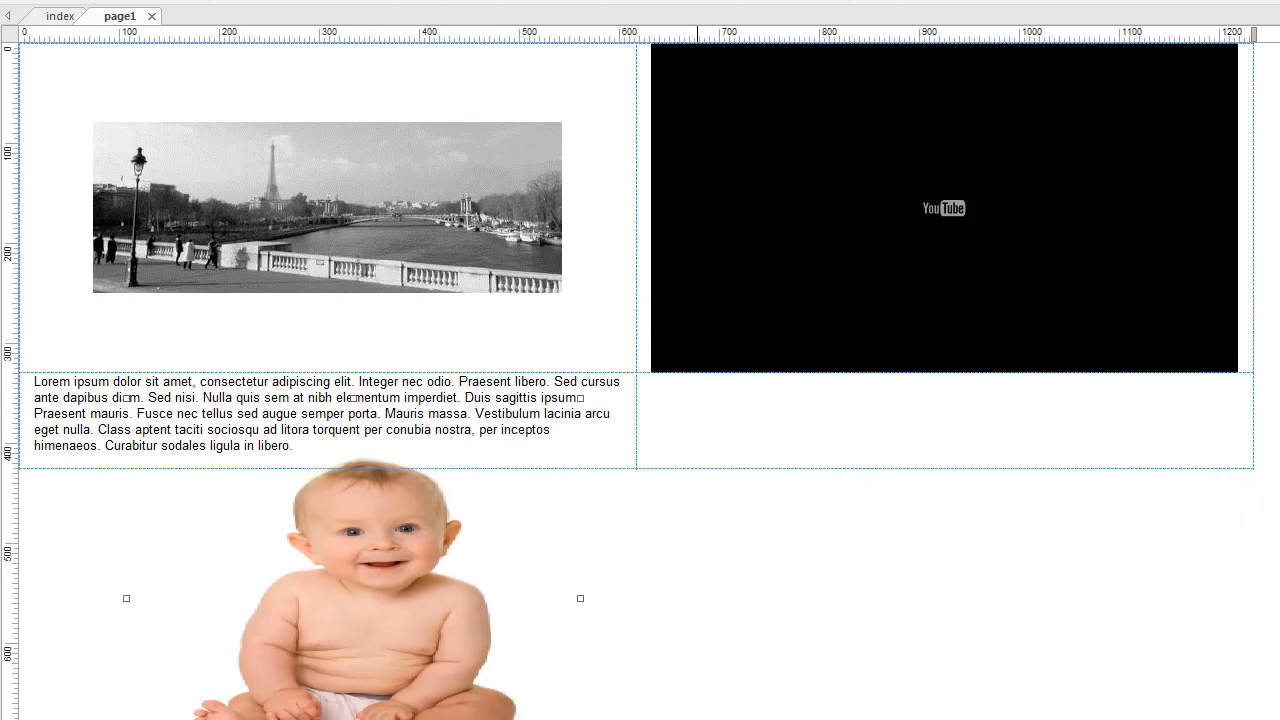
left_click_drag(580, 719, 354, 704)
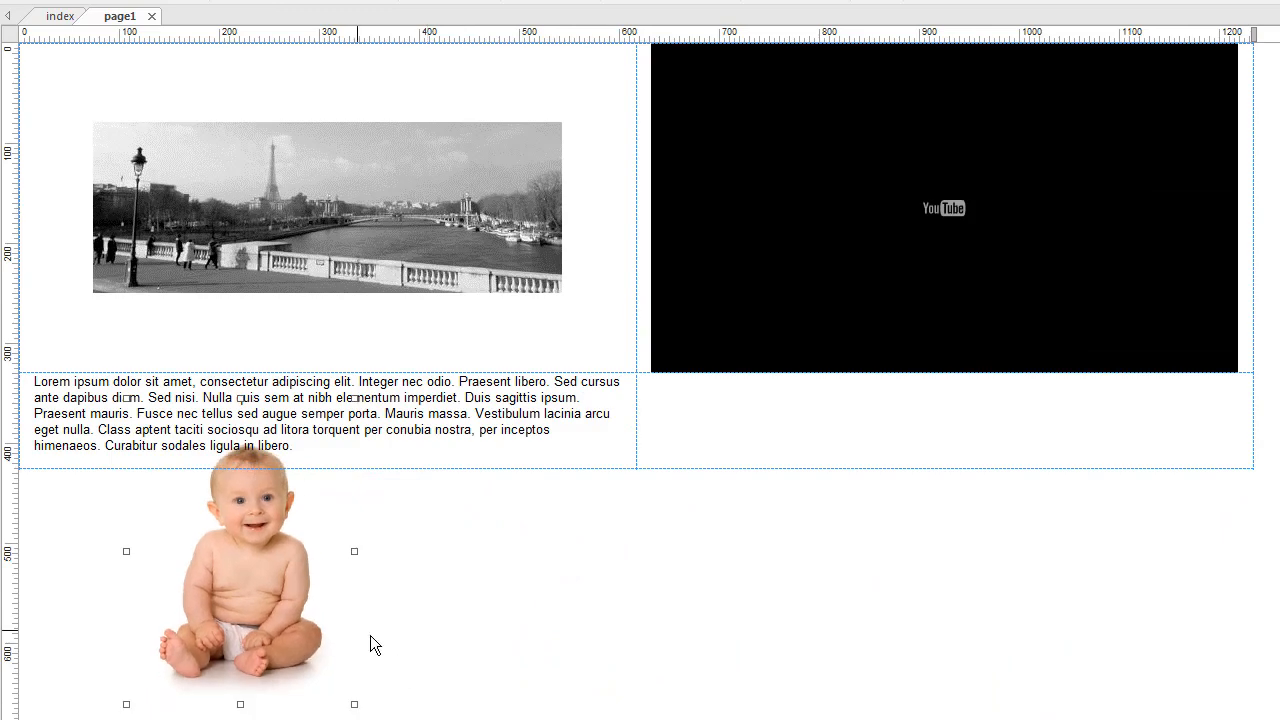
left_click_drag(252, 603, 314, 286)
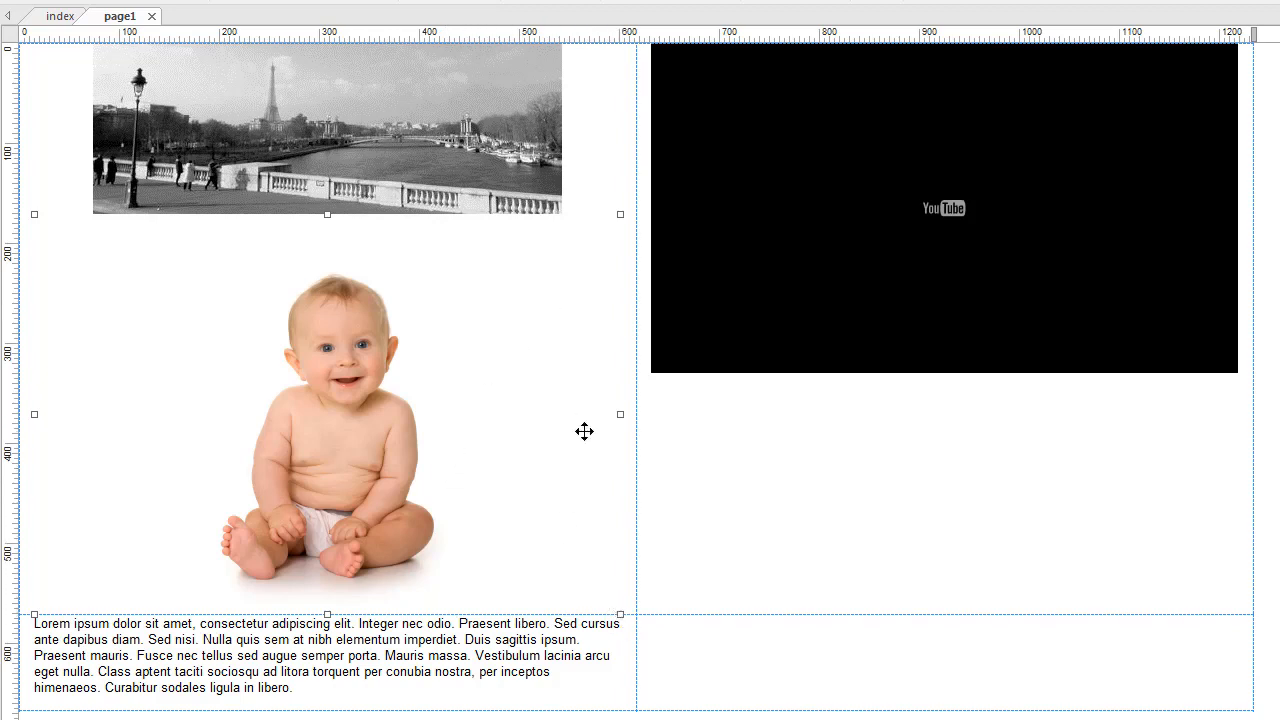
scroll(584, 431, "down", 2)
scroll(584, 431, "up", 2)
left_click_drag(338, 403, 699, 673)
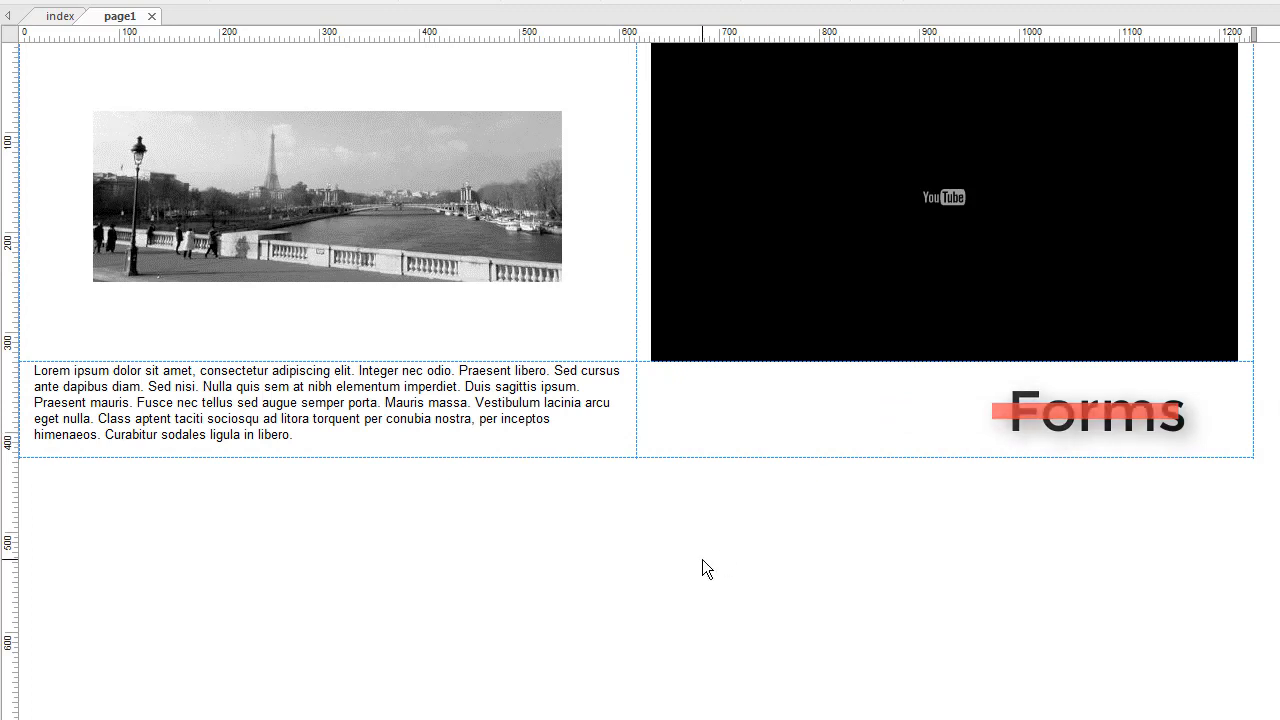
- Tick Enable Form for the top layout grid holding the Paris photo and YouTube video
left_click(743, 413)
double_click(743, 413)
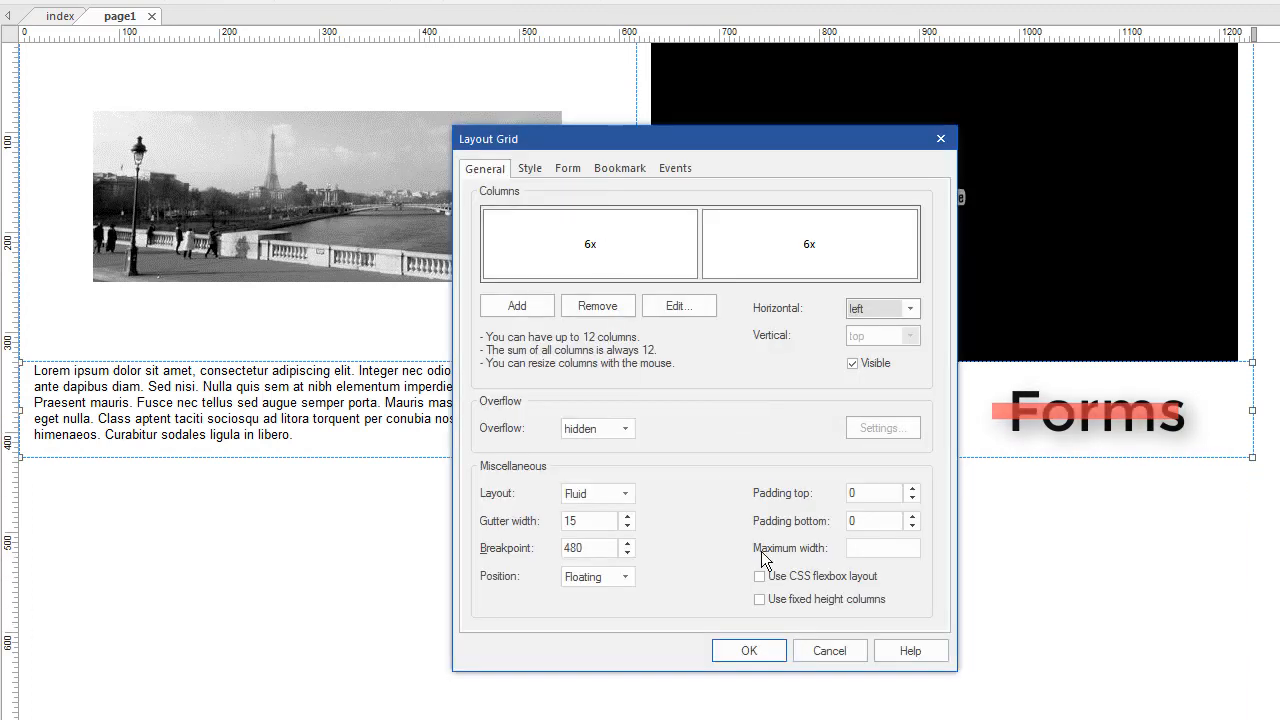
left_click(566, 168)
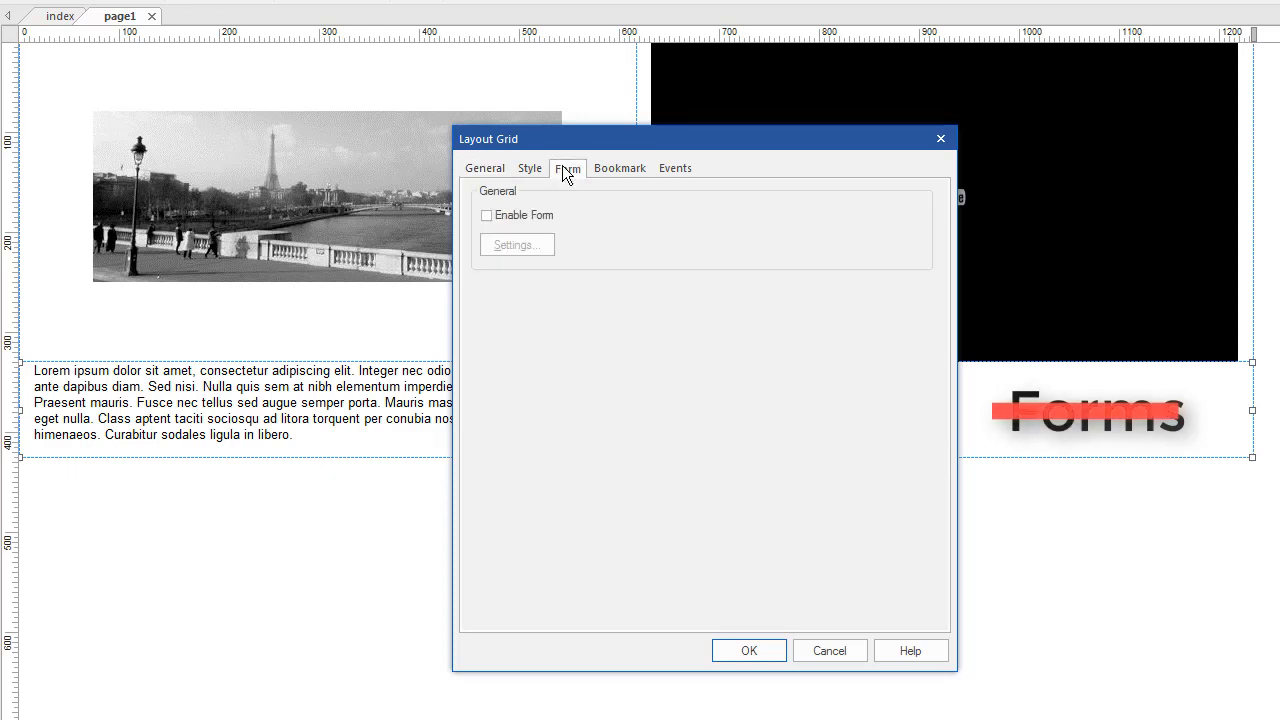
left_click(486, 215)
left_click(737, 652)
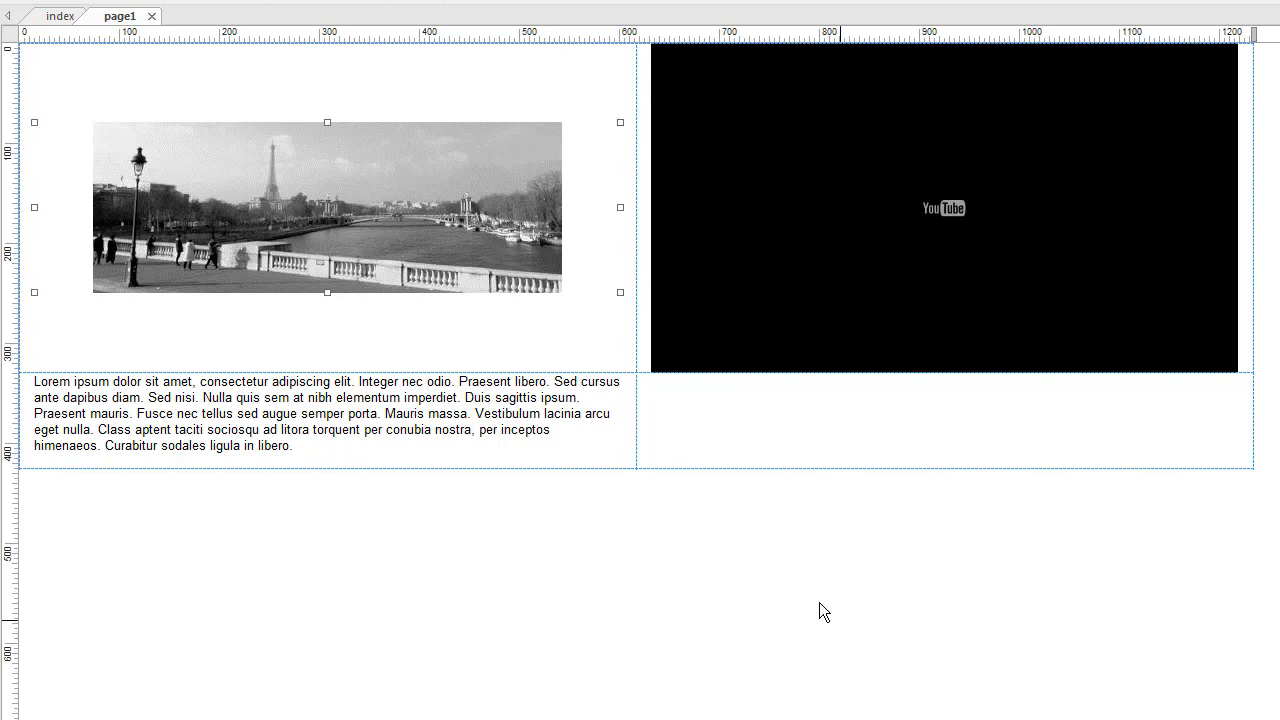
- Change the top layout grid's breakpoint from 0 to 480
left_click(611, 81)
double_click(611, 81)
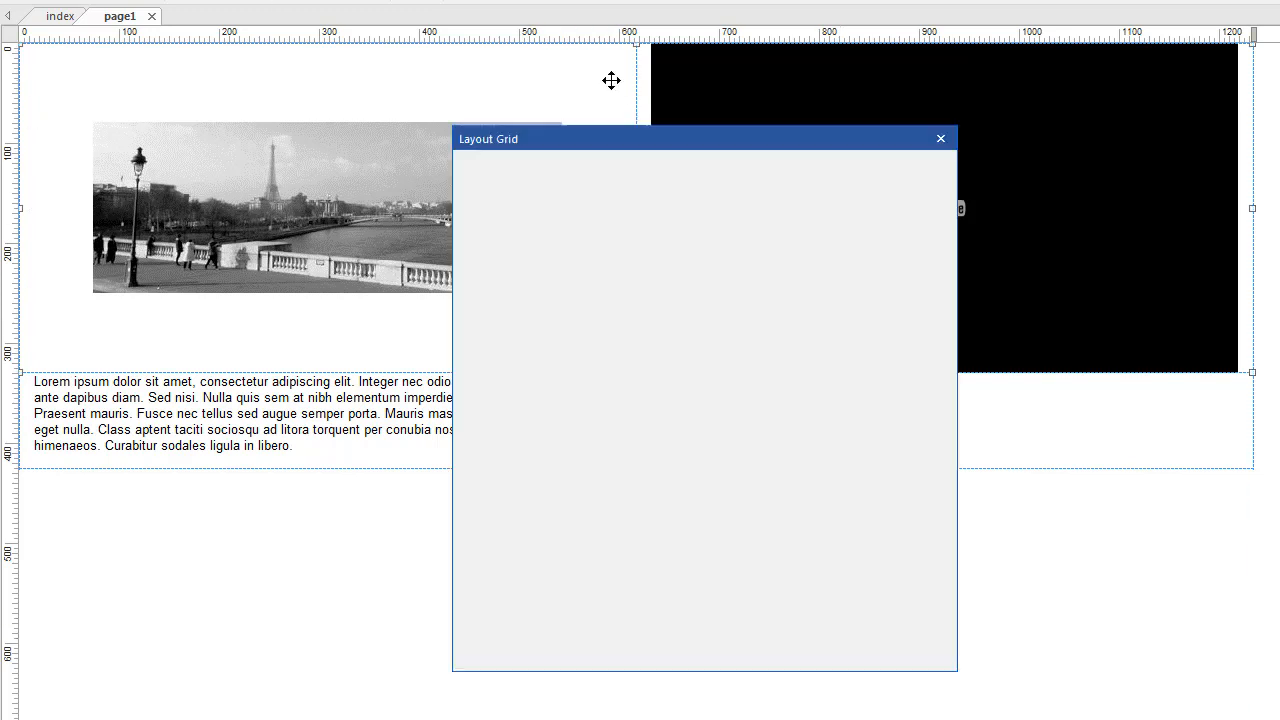
double_click(573, 548)
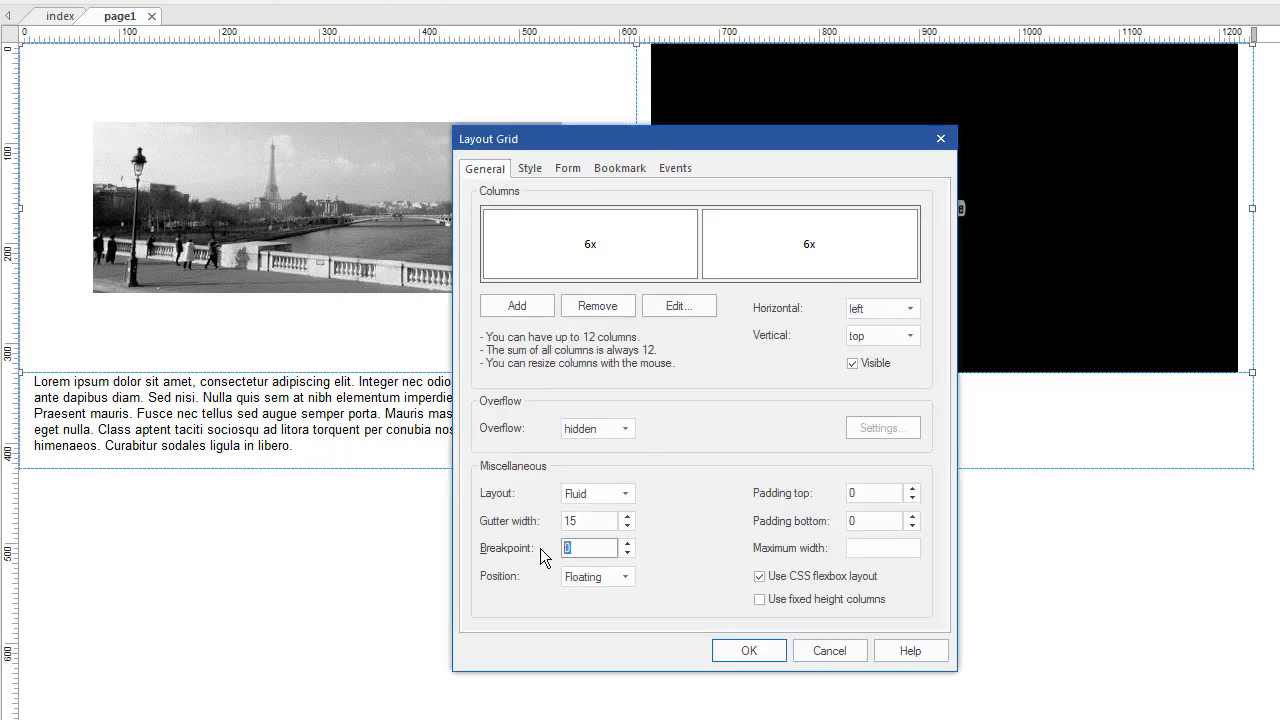
type("480")
left_click(740, 650)
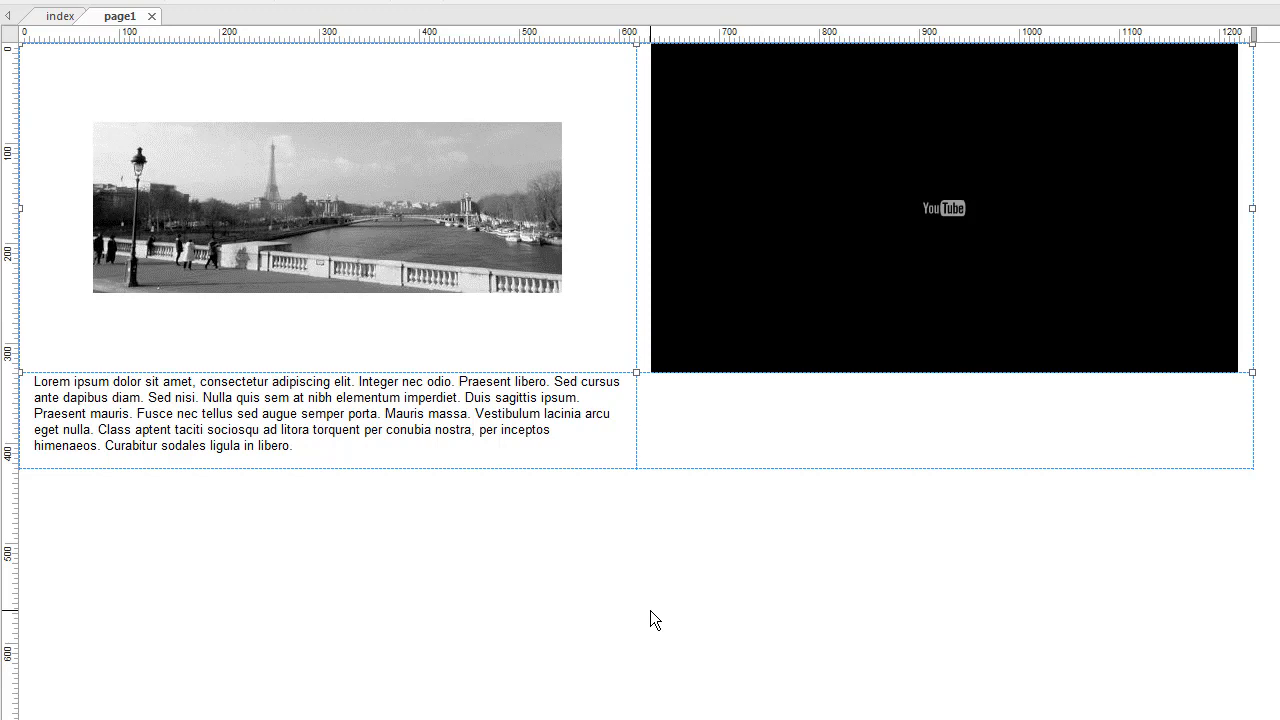
- Open the lower lorem-text layout grid's properties and move the window up and left
double_click(685, 440)
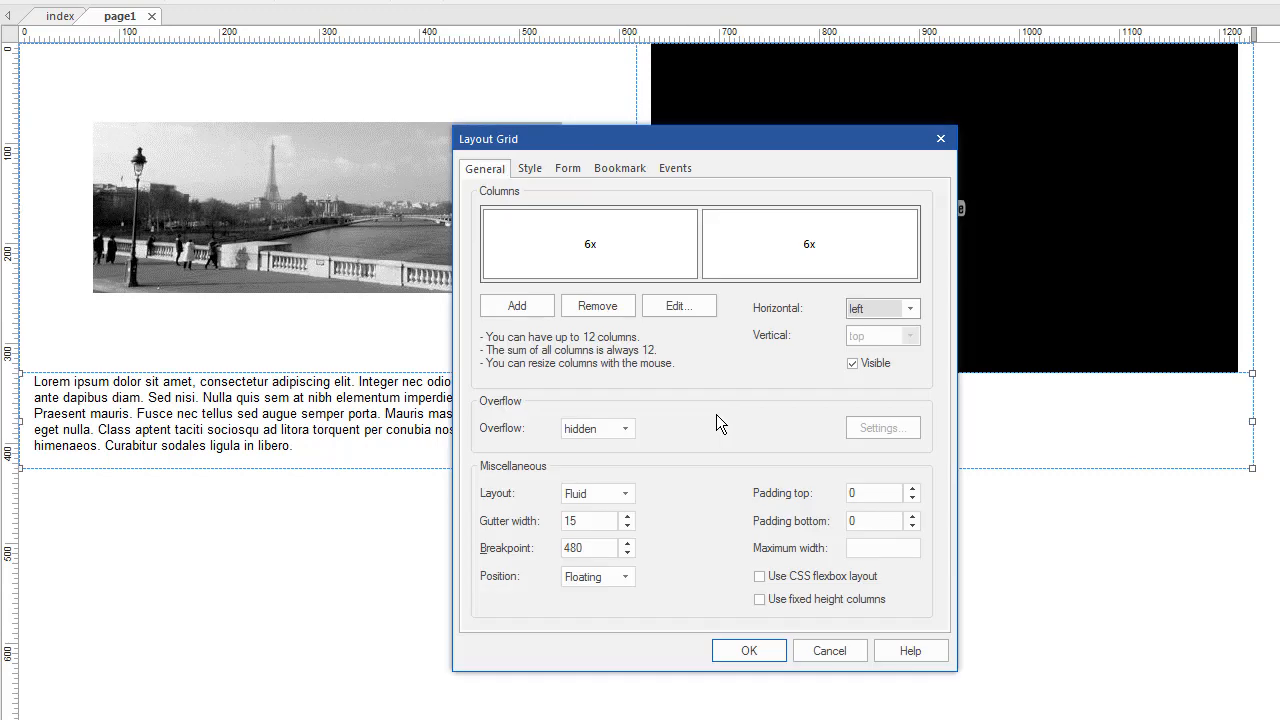
left_click_drag(600, 130, 514, 51)
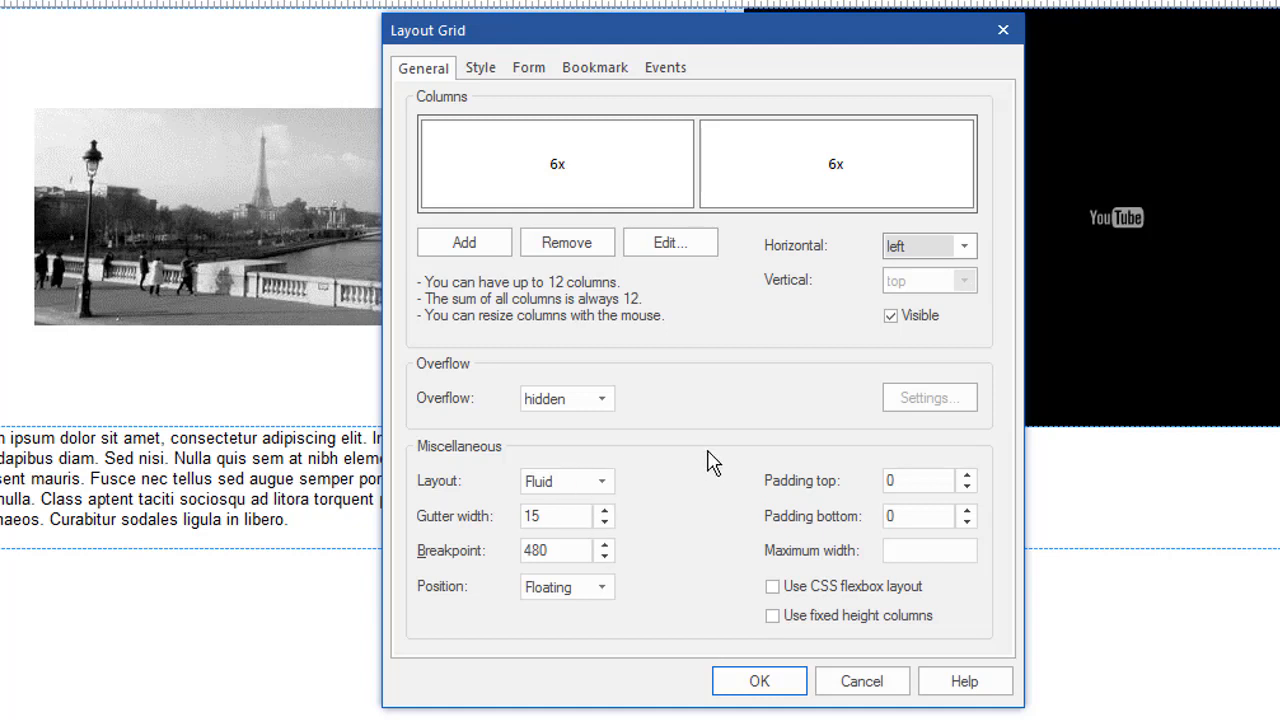
- Try a third column, 6x/4x/2x widths and hiding a column, then cancel every change
left_click(491, 251)
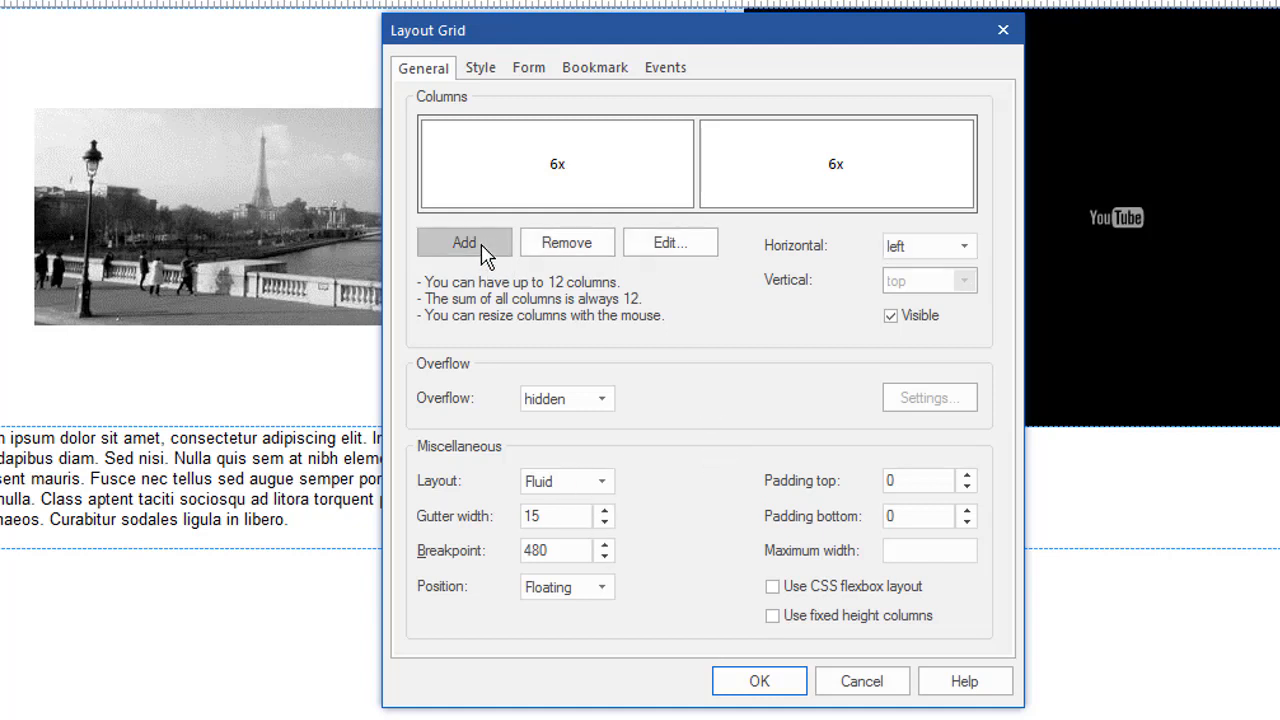
left_click_drag(927, 157, 868, 165)
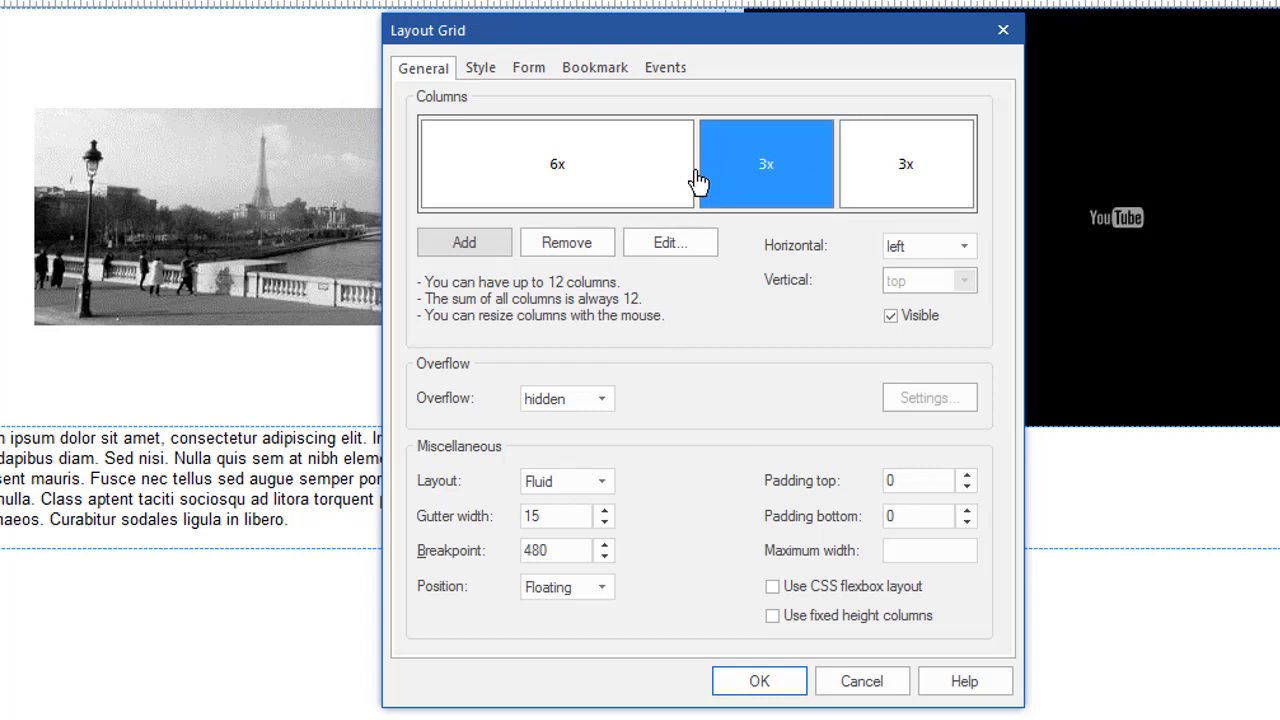
left_click_drag(700, 186, 680, 170)
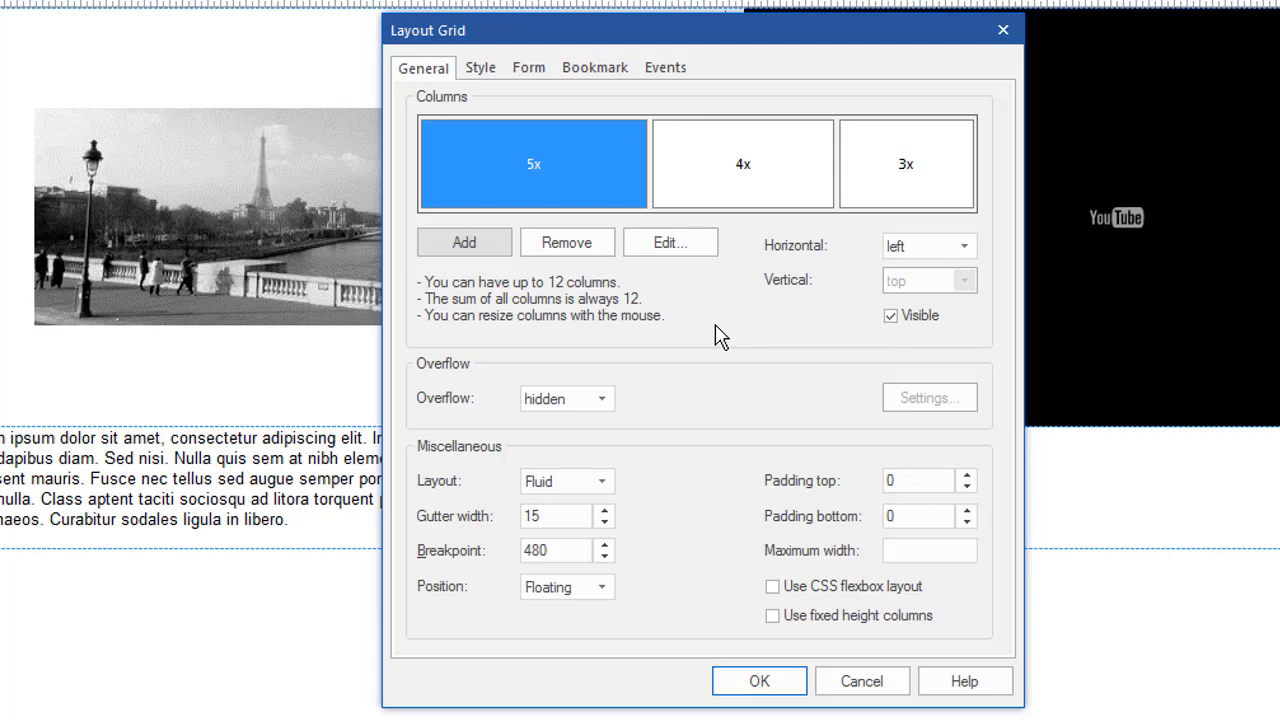
left_click(736, 175)
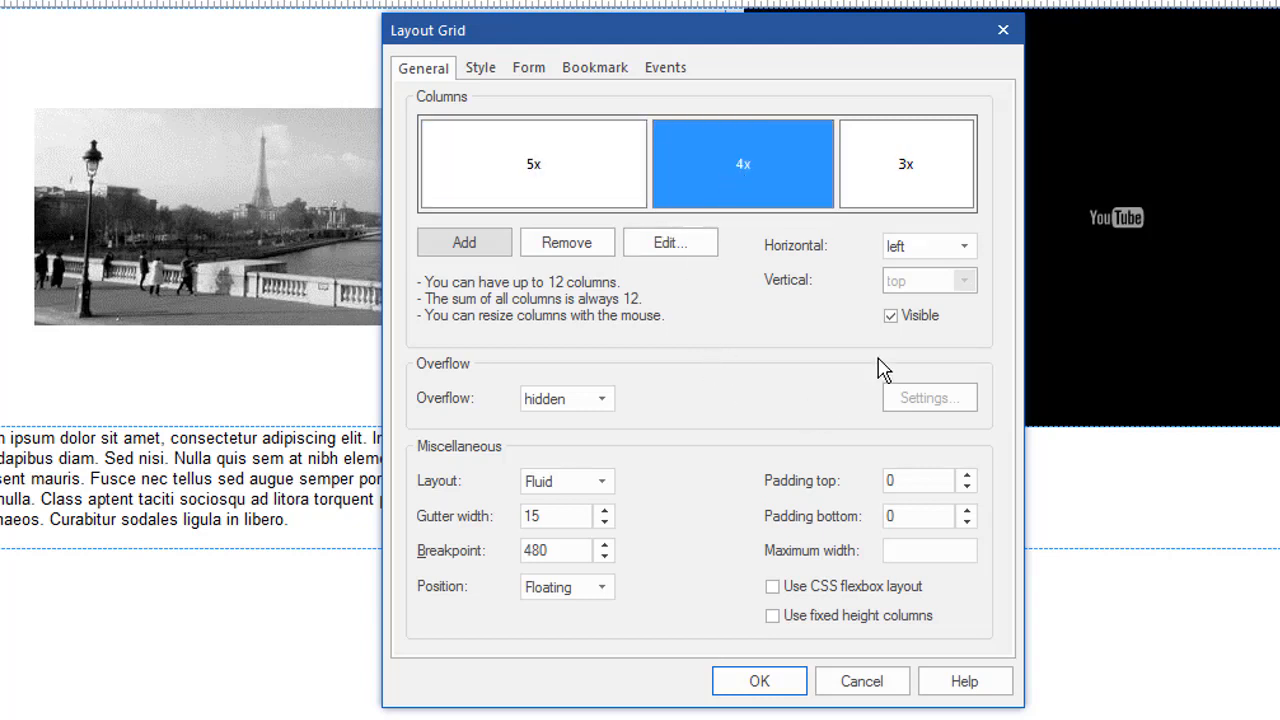
left_click(890, 317)
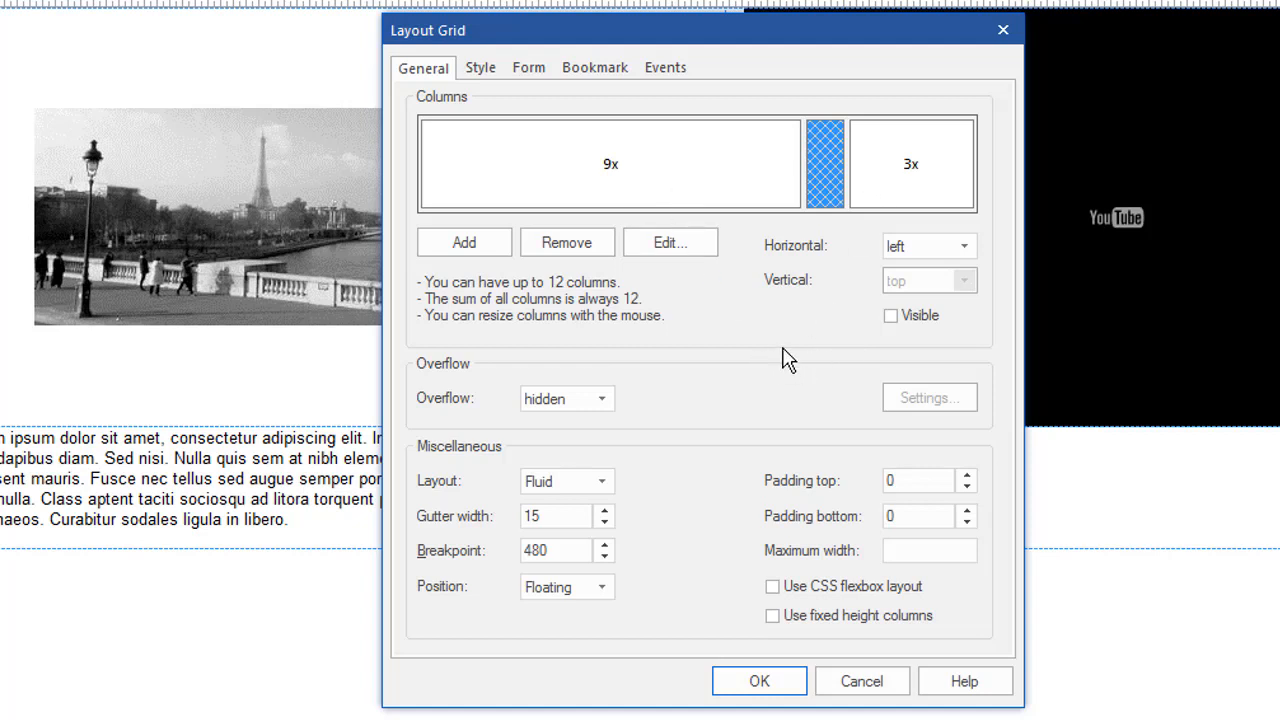
left_click(889, 317)
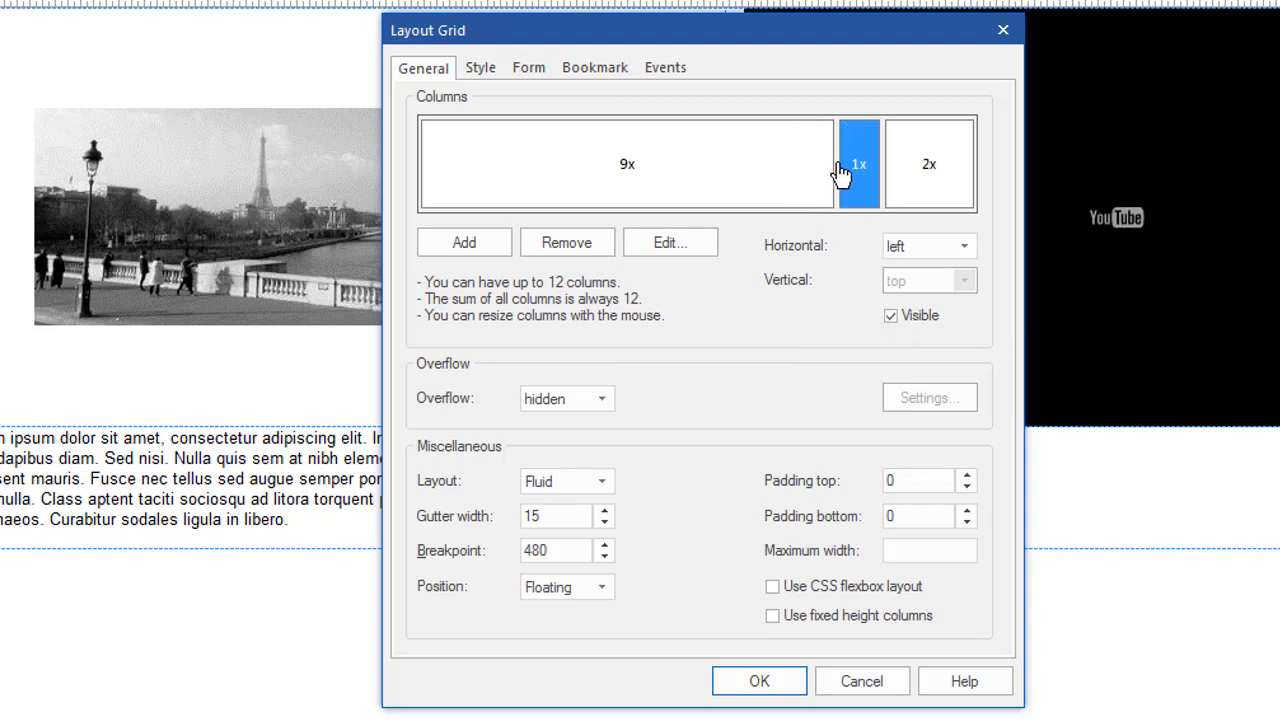
left_click(789, 191)
left_click_drag(834, 163, 726, 171)
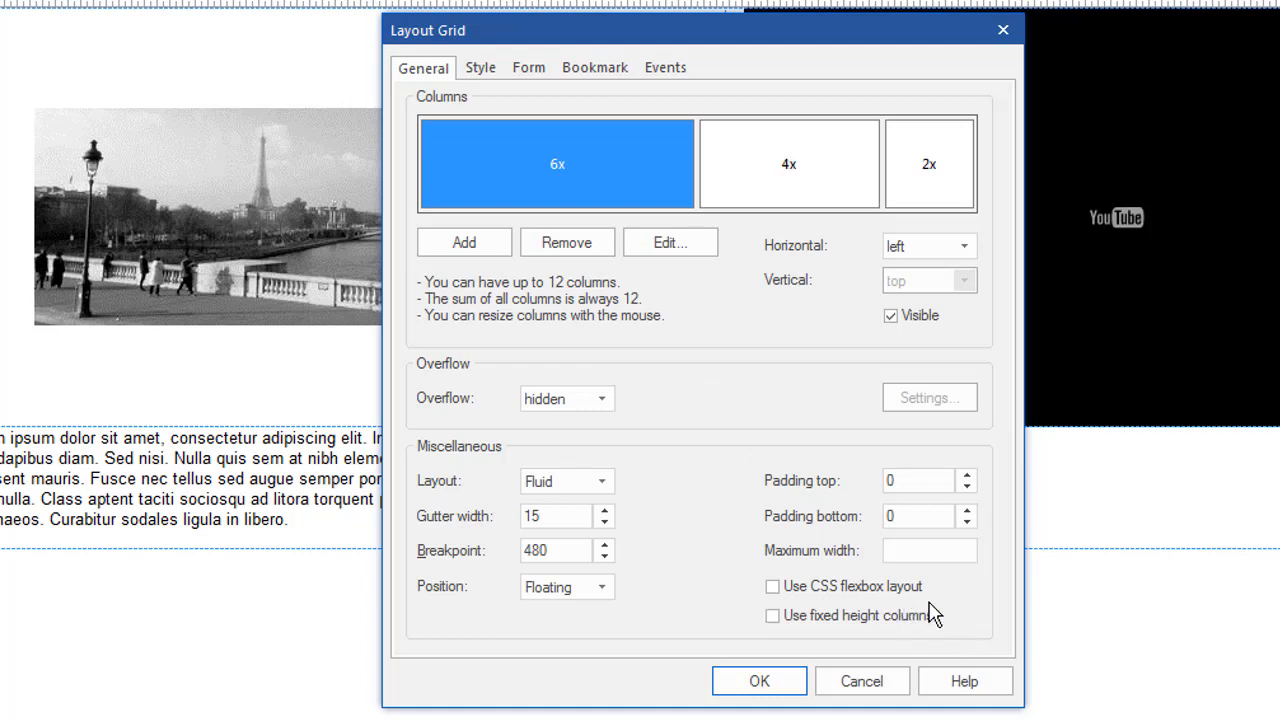
left_click(862, 681)
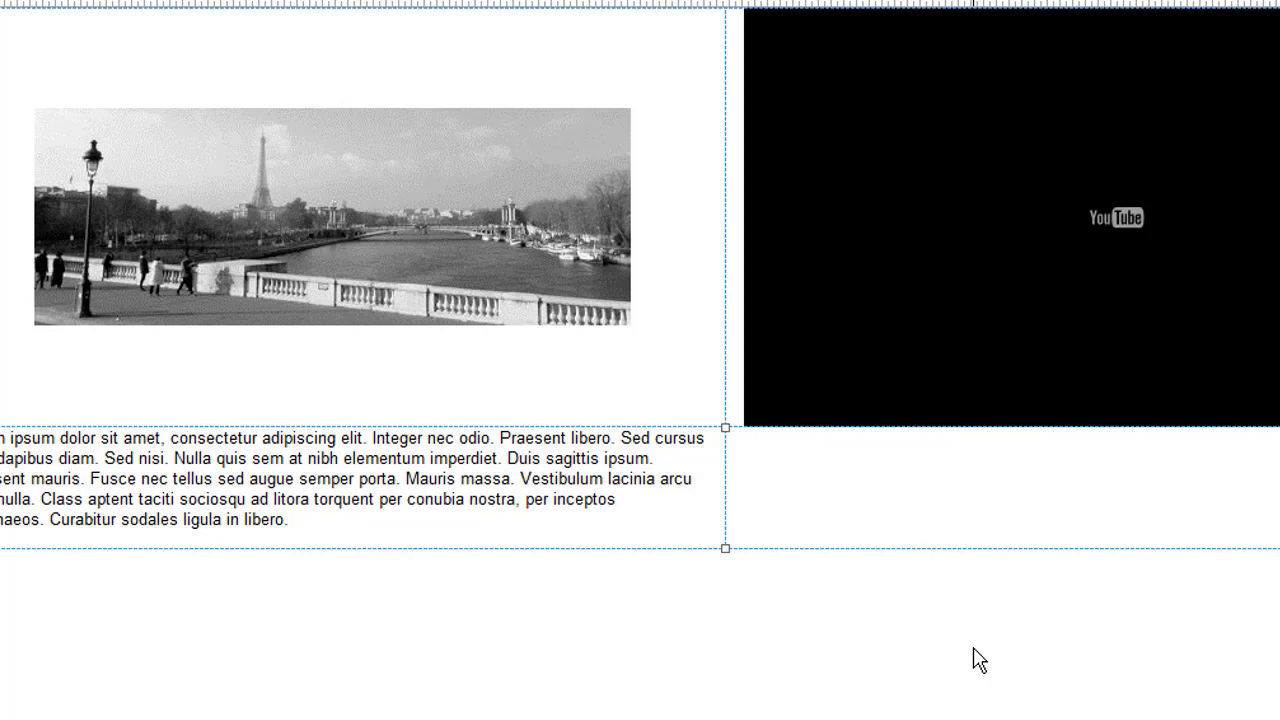
left_click(805, 609)
left_click_drag(546, 719, 543, 701)
left_click_drag(887, 662, 433, 719)
left_click_drag(290, 719, 723, 608)
left_click_drag(628, 616, 686, 663)
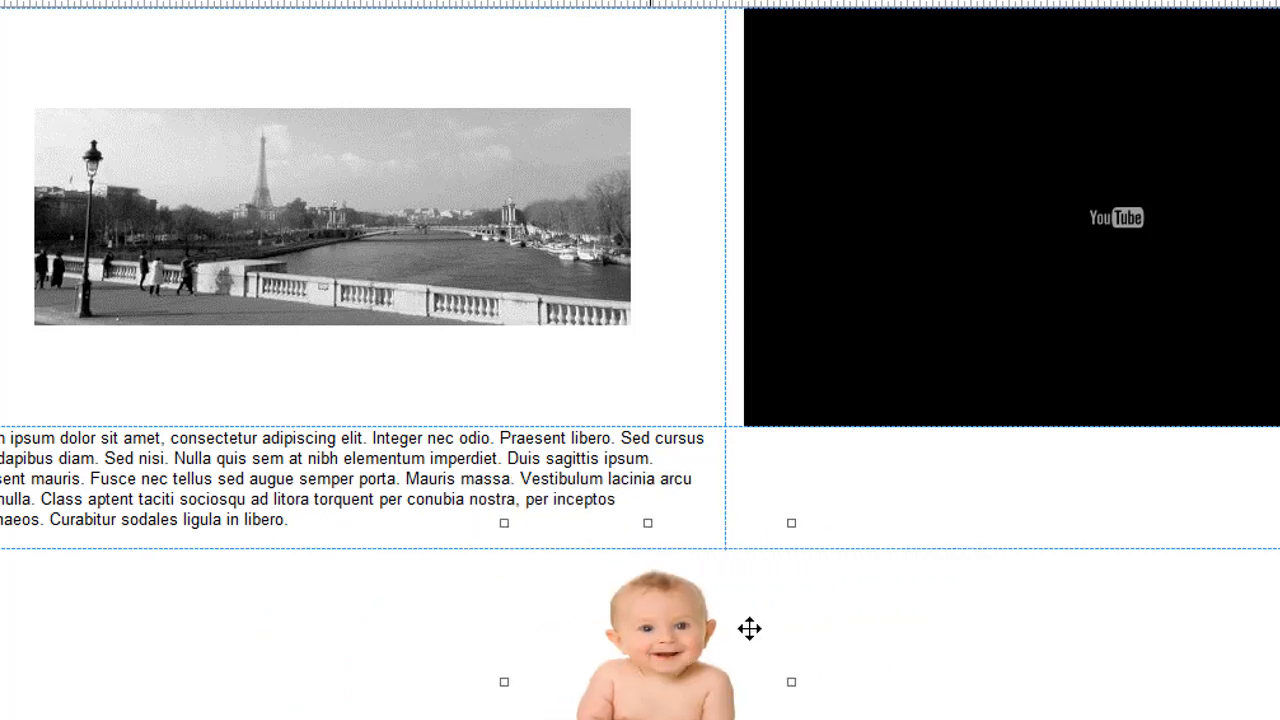
left_click_drag(749, 628, 246, 648)
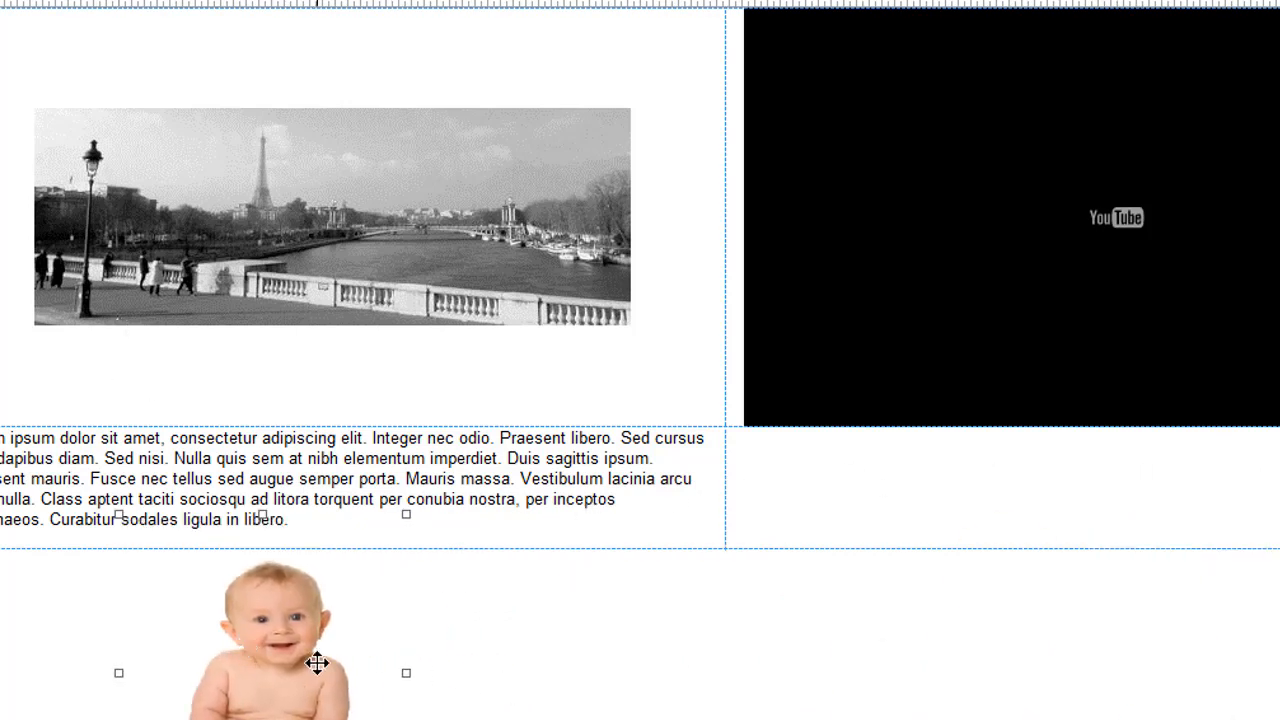
left_click_drag(274, 643, 306, 677)
key("Delete")
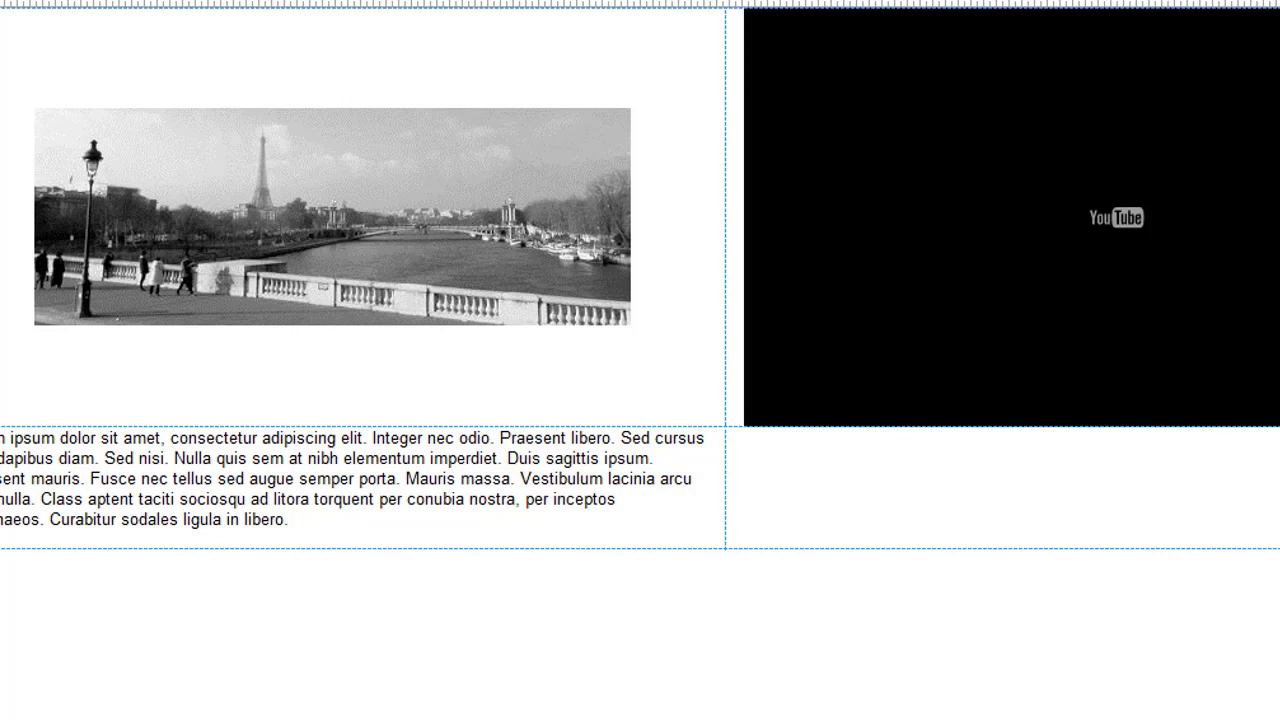
- Drop a new layout grid into the cell beneath the YouTube video
left_click_drag(0, 360, 190, 634)
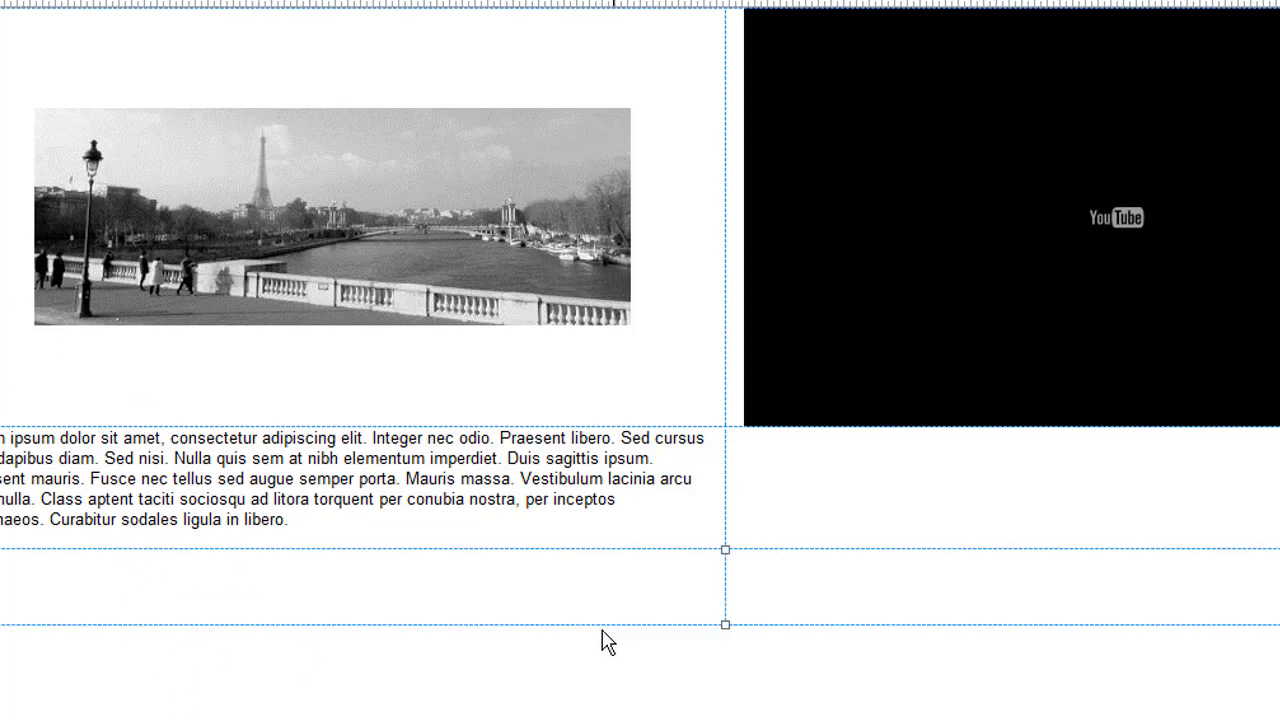
left_click_drag(636, 613, 1279, 469)
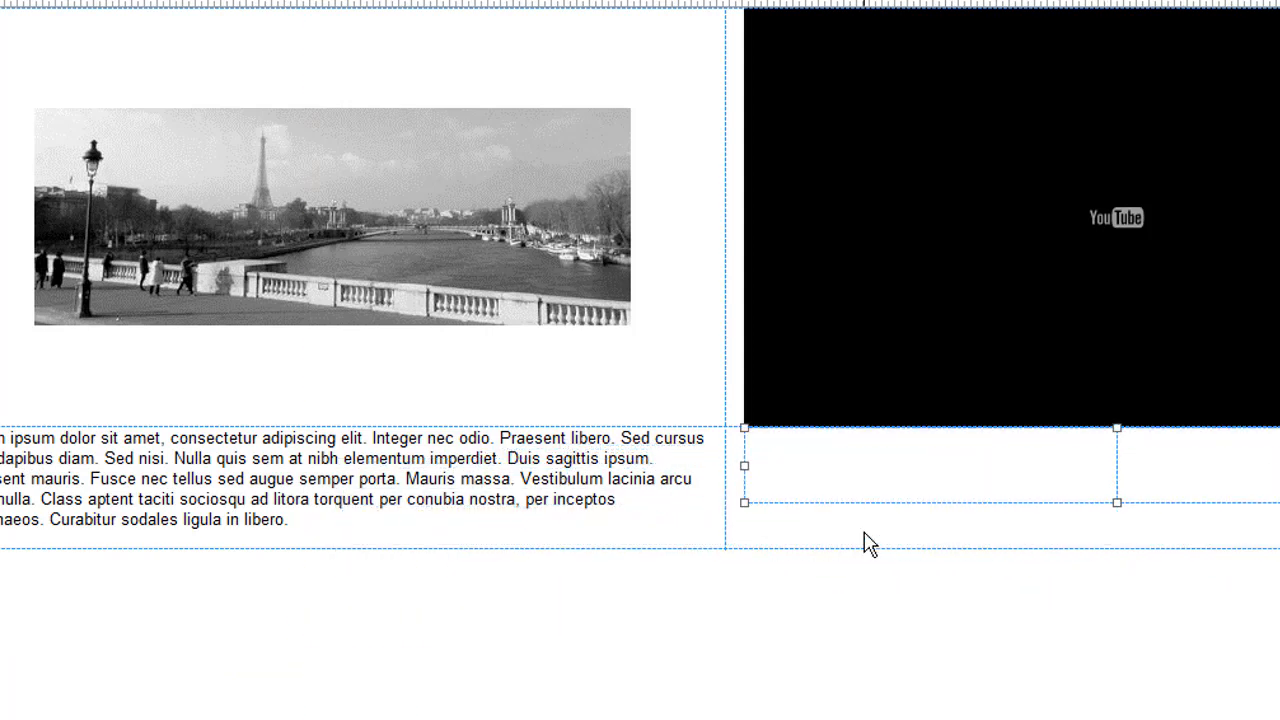
left_click(953, 628)
- Set the nested grid to use CSS flexbox layout with vertical alignment middle
double_click(946, 523)
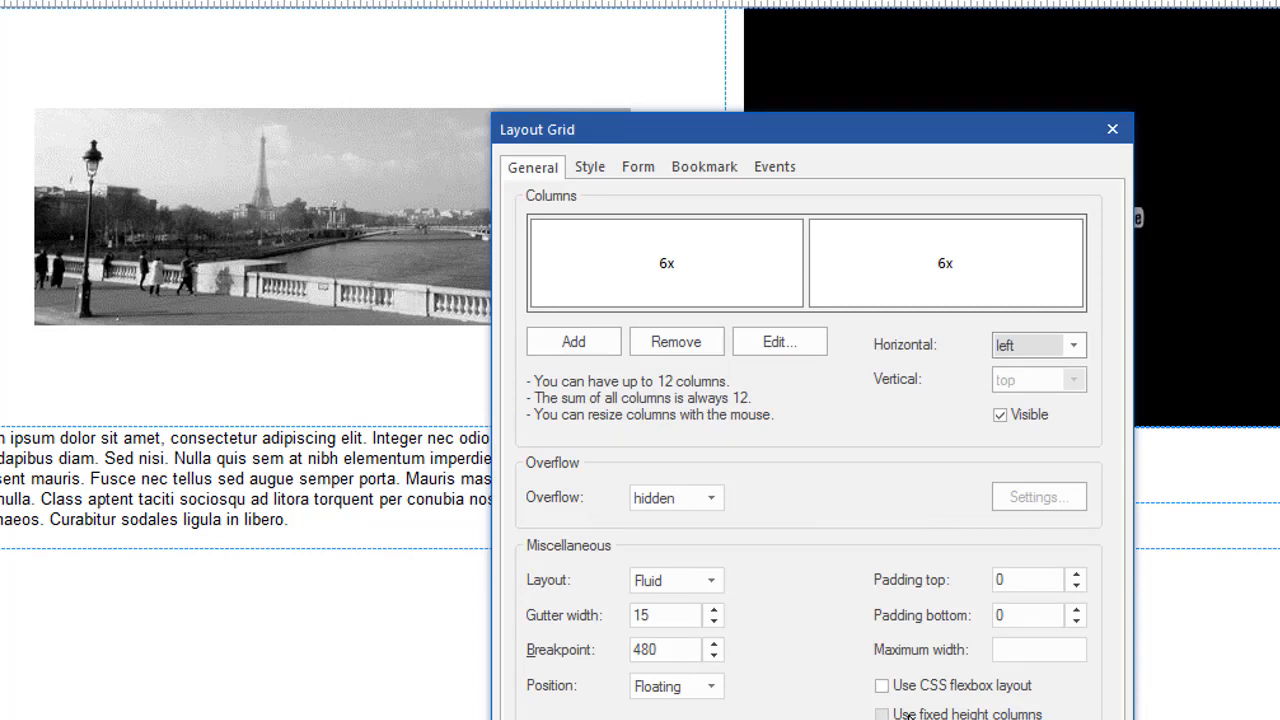
left_click(882, 686)
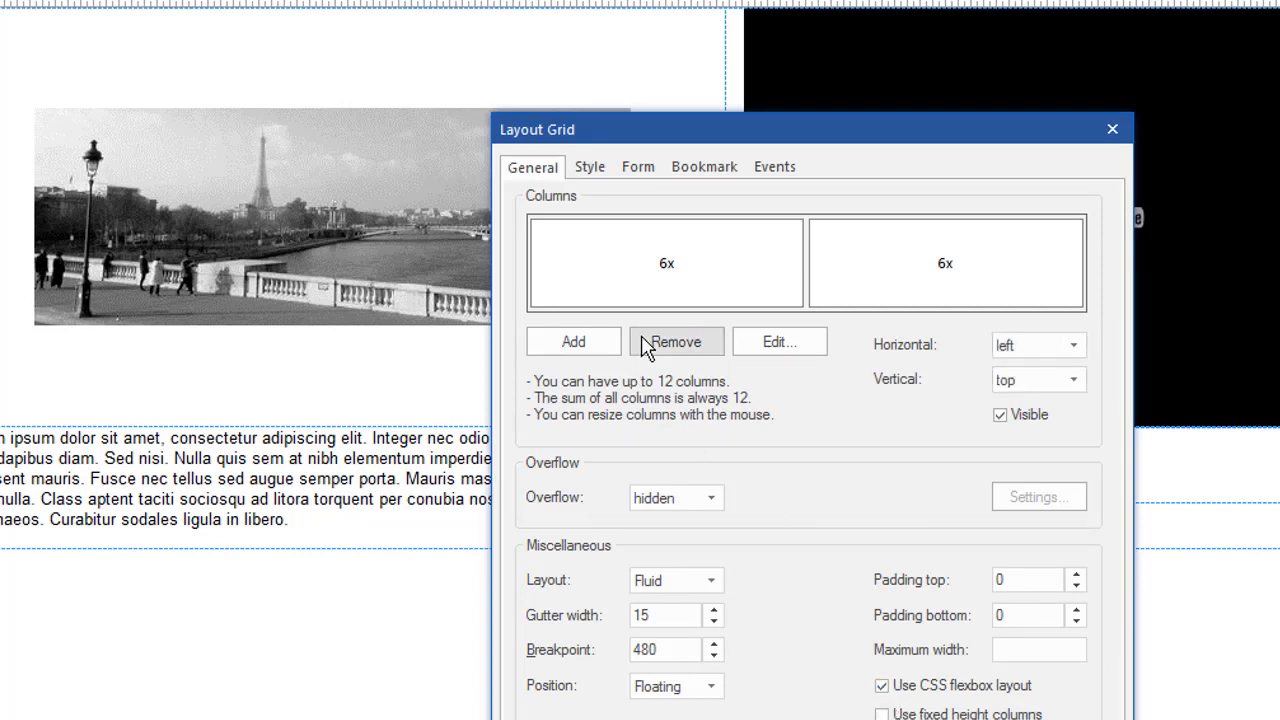
left_click(1074, 380)
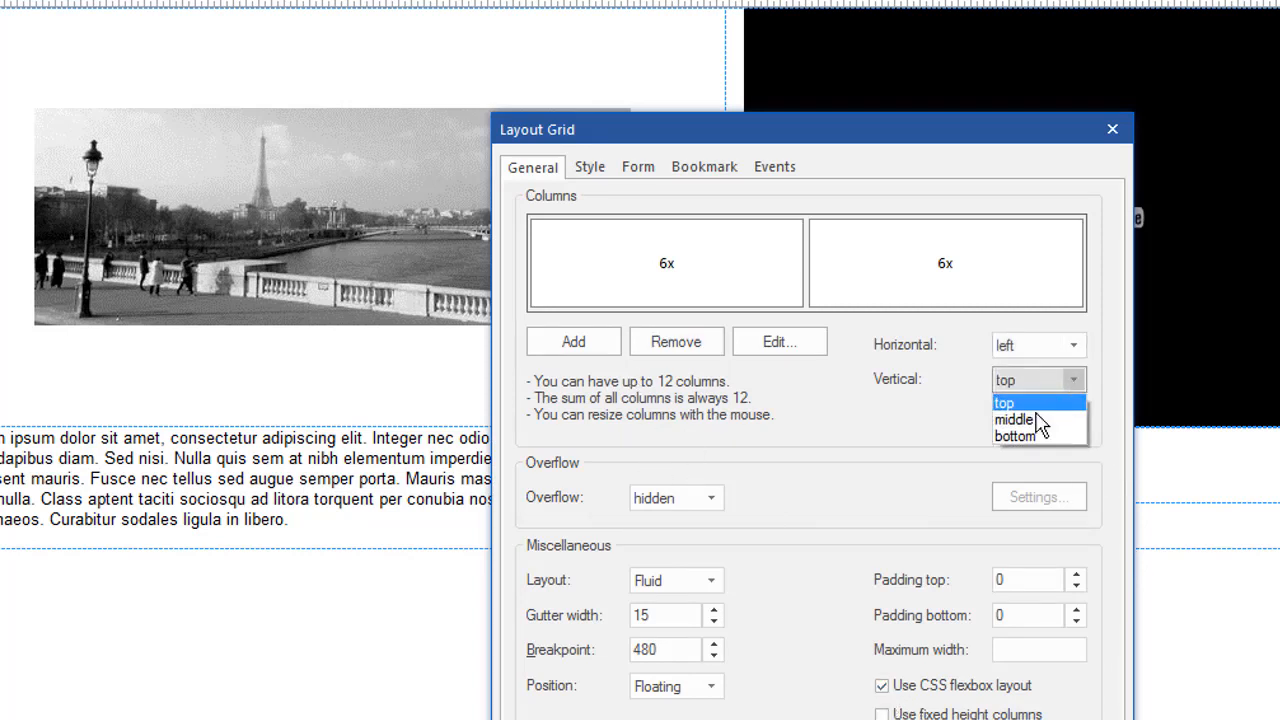
left_click(1036, 418)
key("Return")
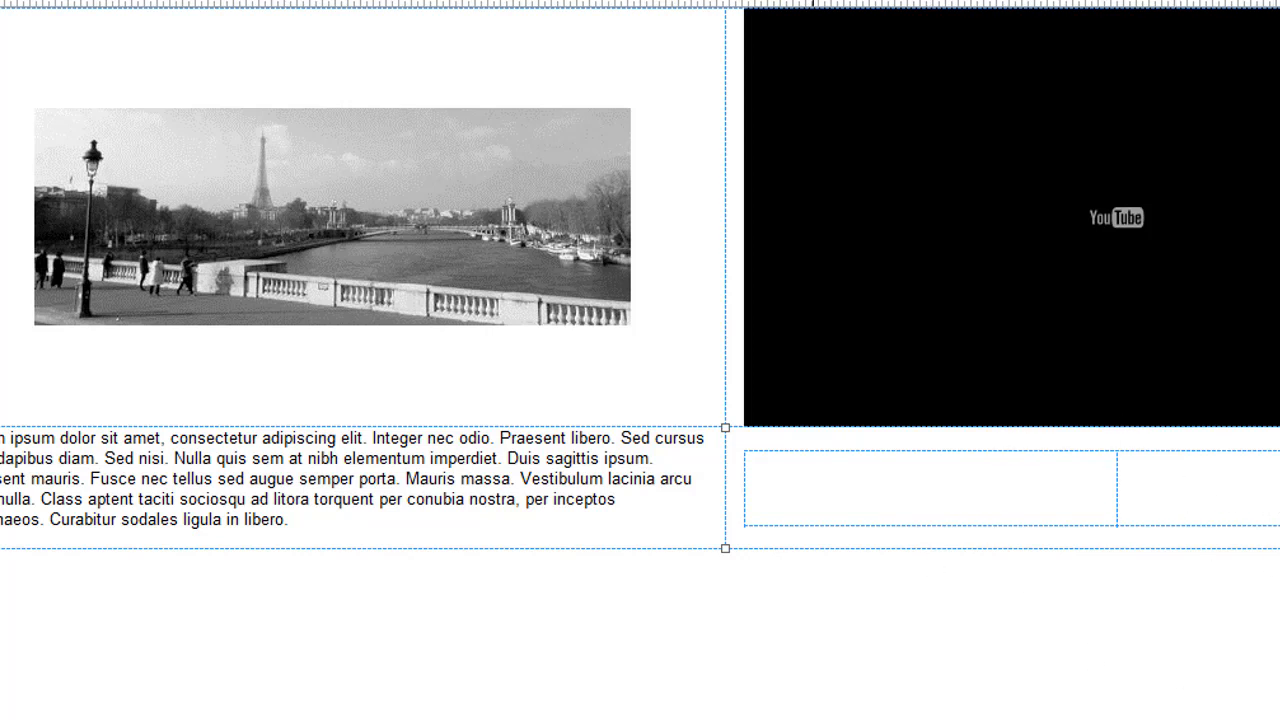
- Shrink the baby photo and place it in the nested grid's left column
left_click_drag(610, 719, 598, 712)
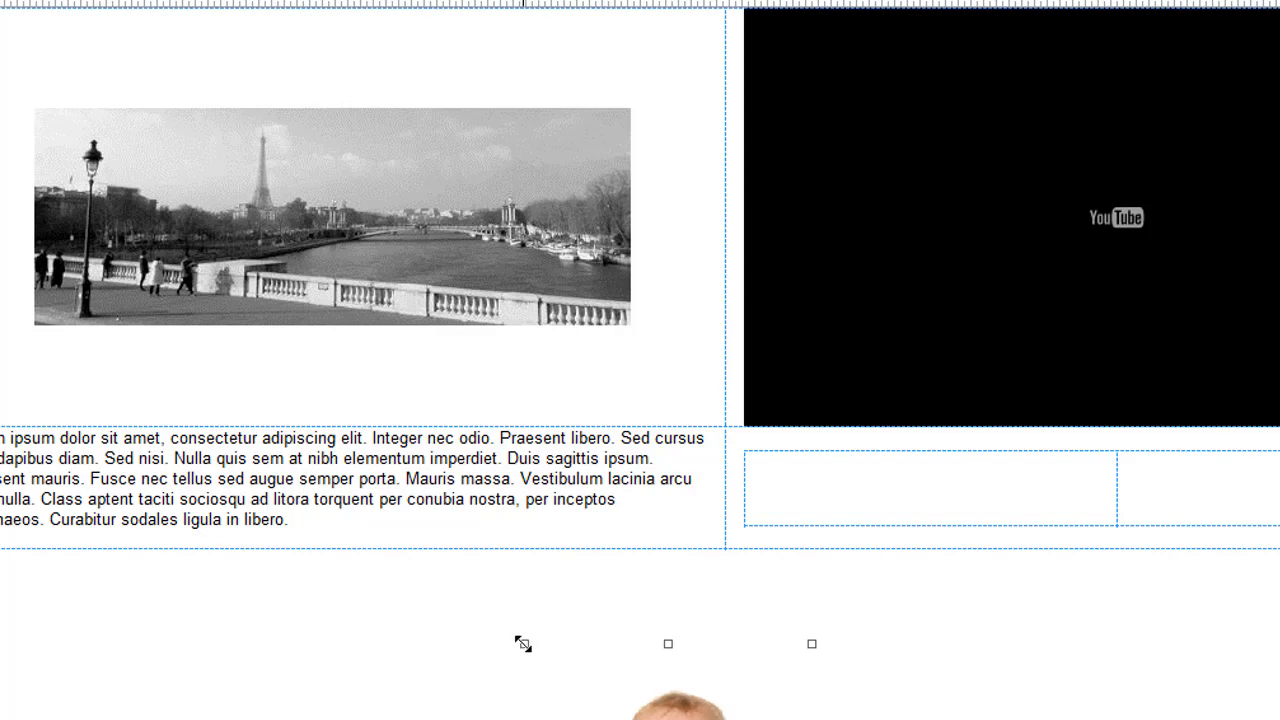
left_click_drag(523, 644, 628, 719)
left_click_drag(866, 719, 929, 517)
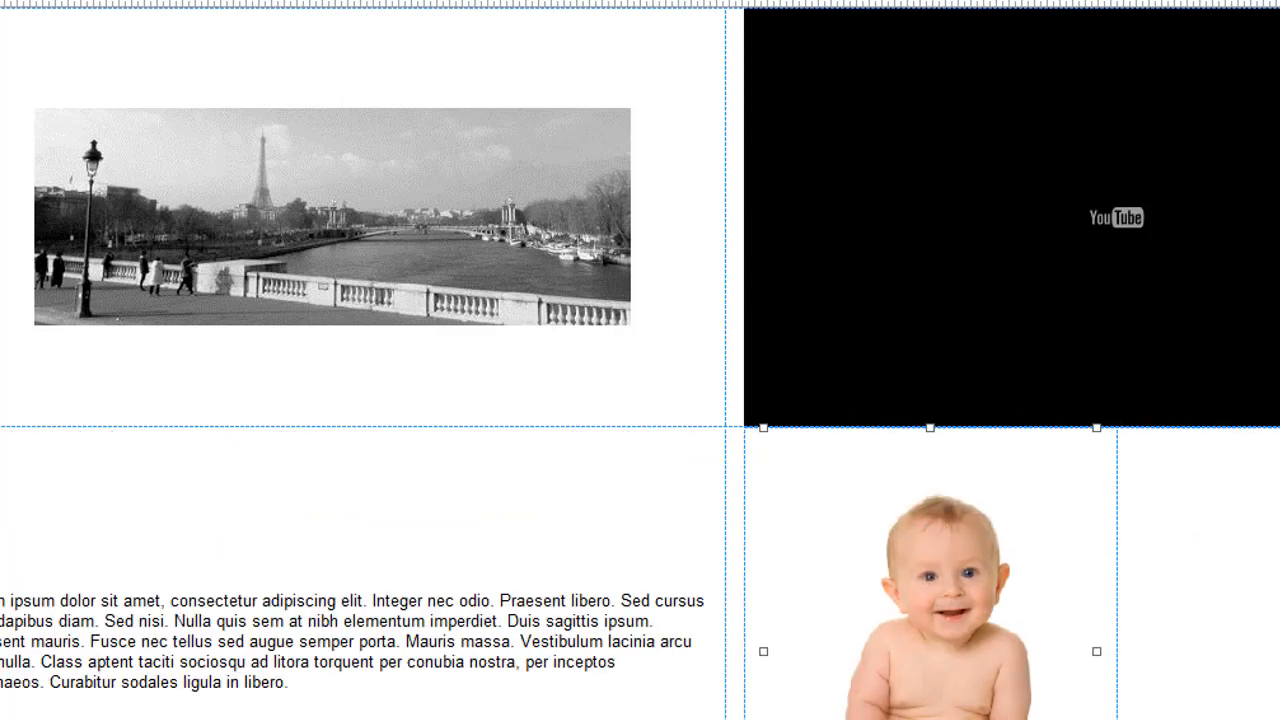